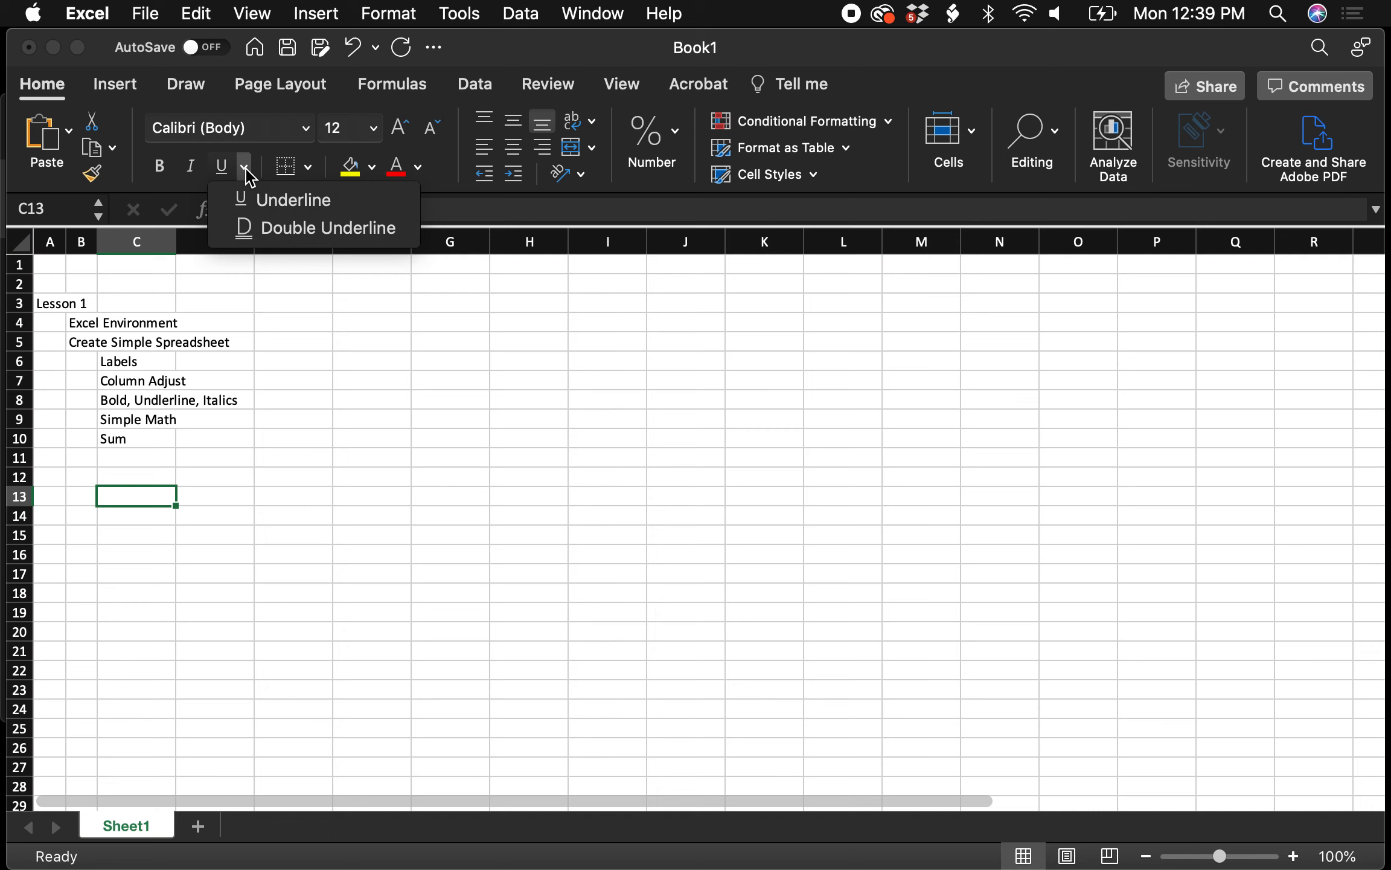
{"action": "left_click", "coordinate": [310, 171]}
{"action": "left_click", "coordinate": [309, 170]}
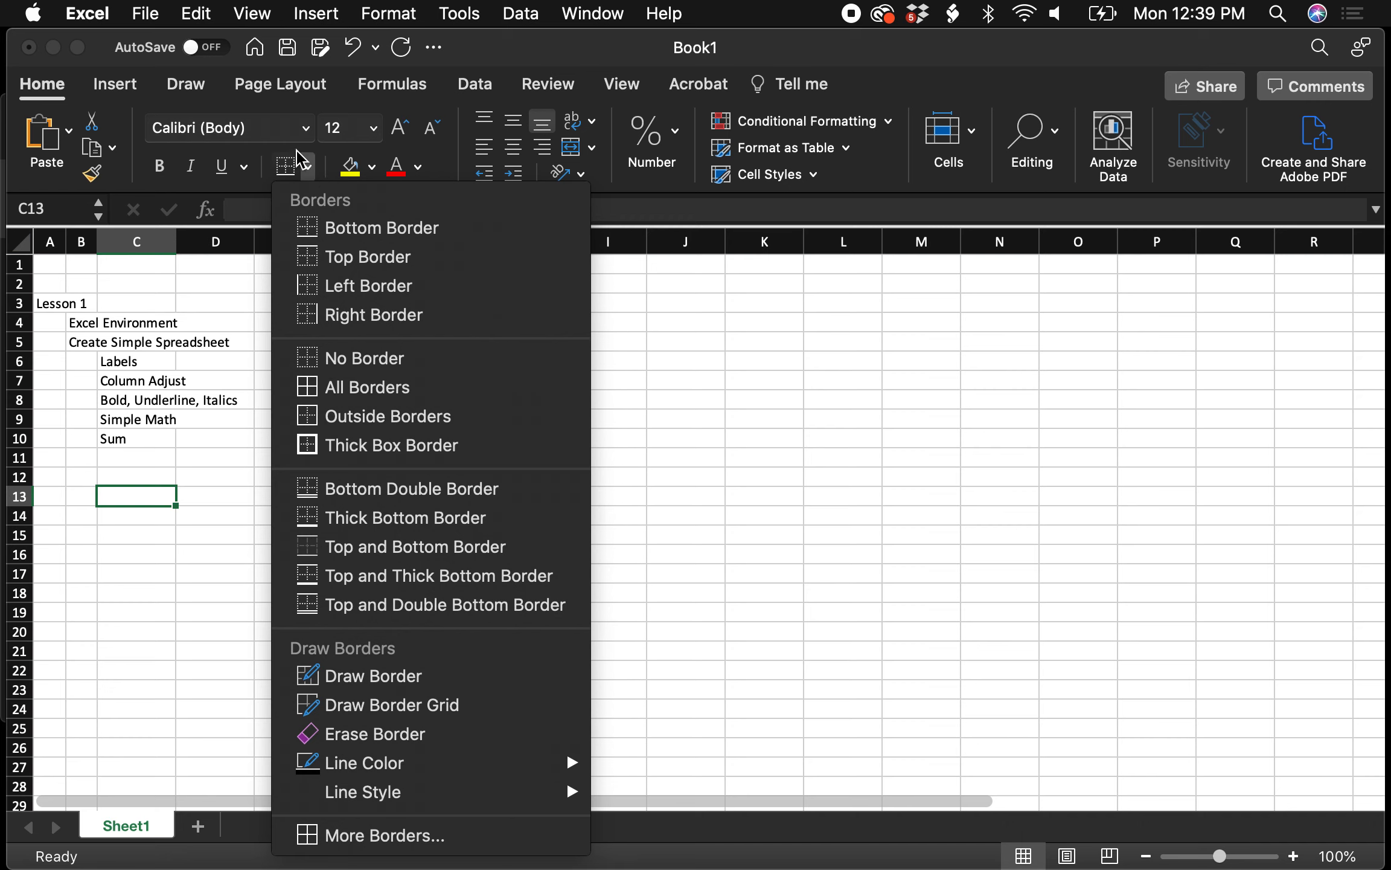
{"action": "left_click", "coordinate": [310, 170]}
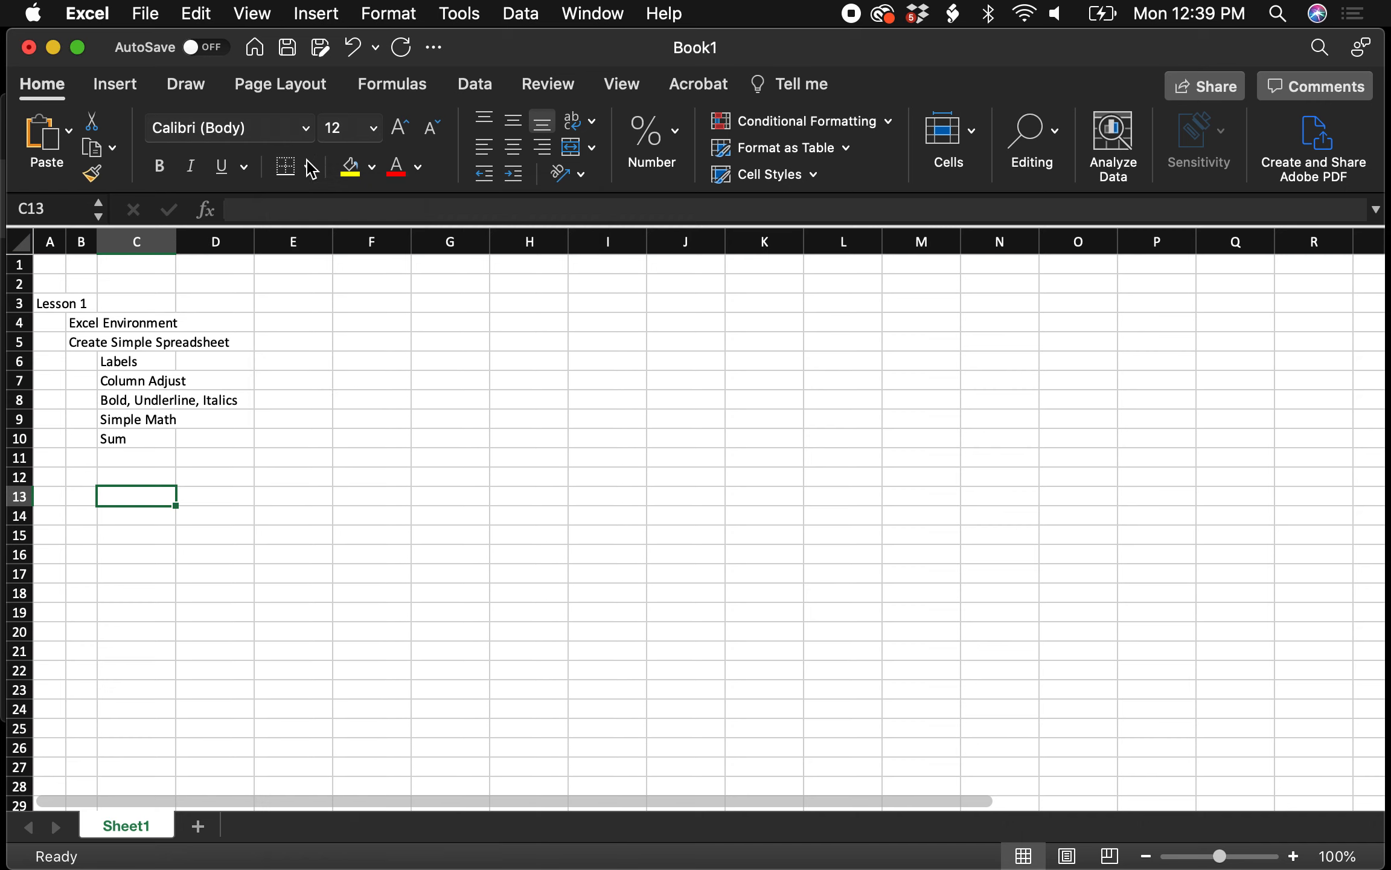
{"action": "left_click", "coordinate": [371, 168]}
{"action": "left_click", "coordinate": [371, 170]}
{"action": "left_click", "coordinate": [419, 169]}
{"action": "left_click", "coordinate": [419, 169]}
{"action": "left_click", "coordinate": [674, 131]}
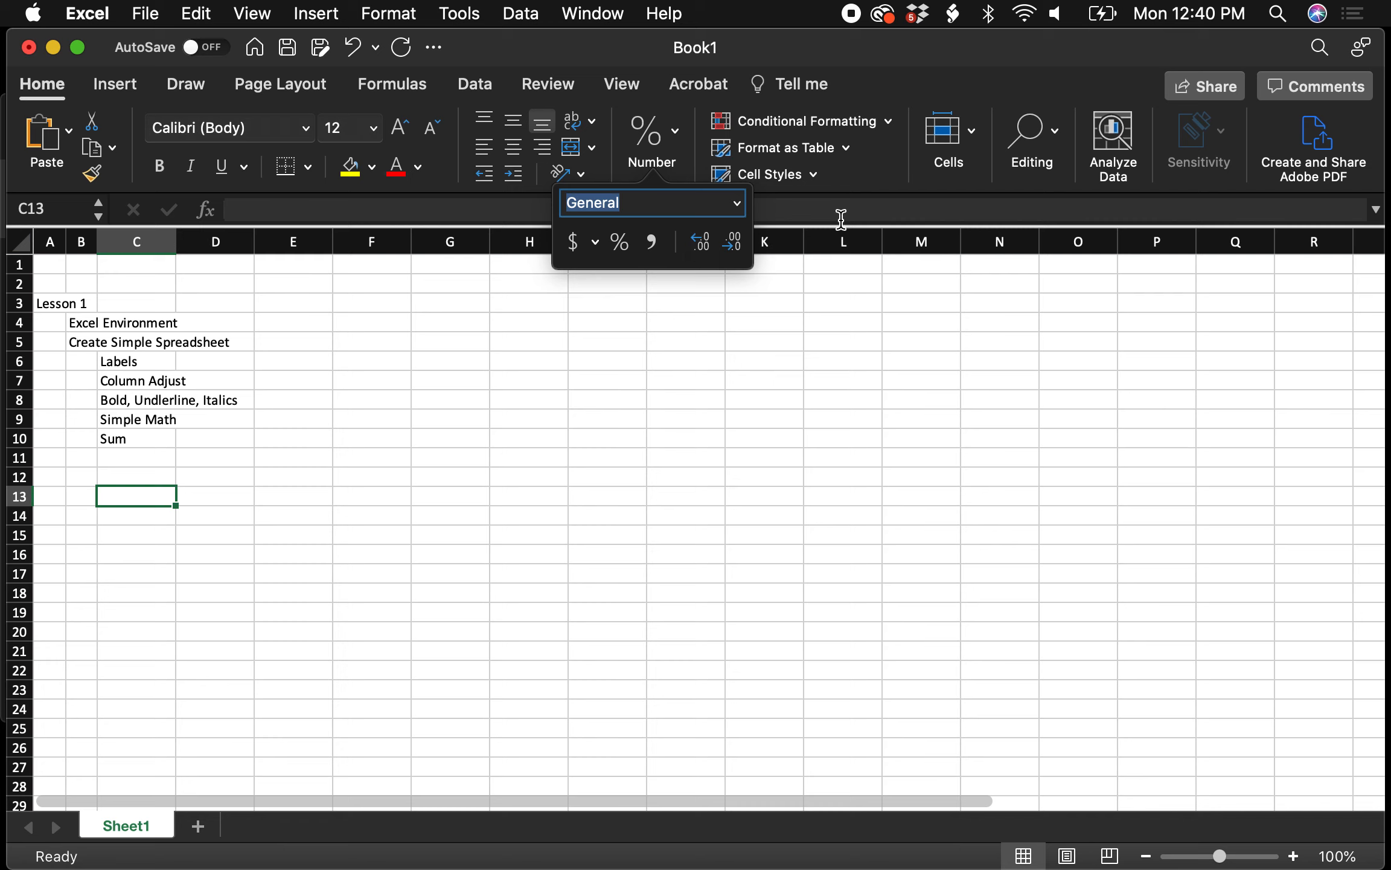
{"action": "left_click", "coordinate": [902, 55]}
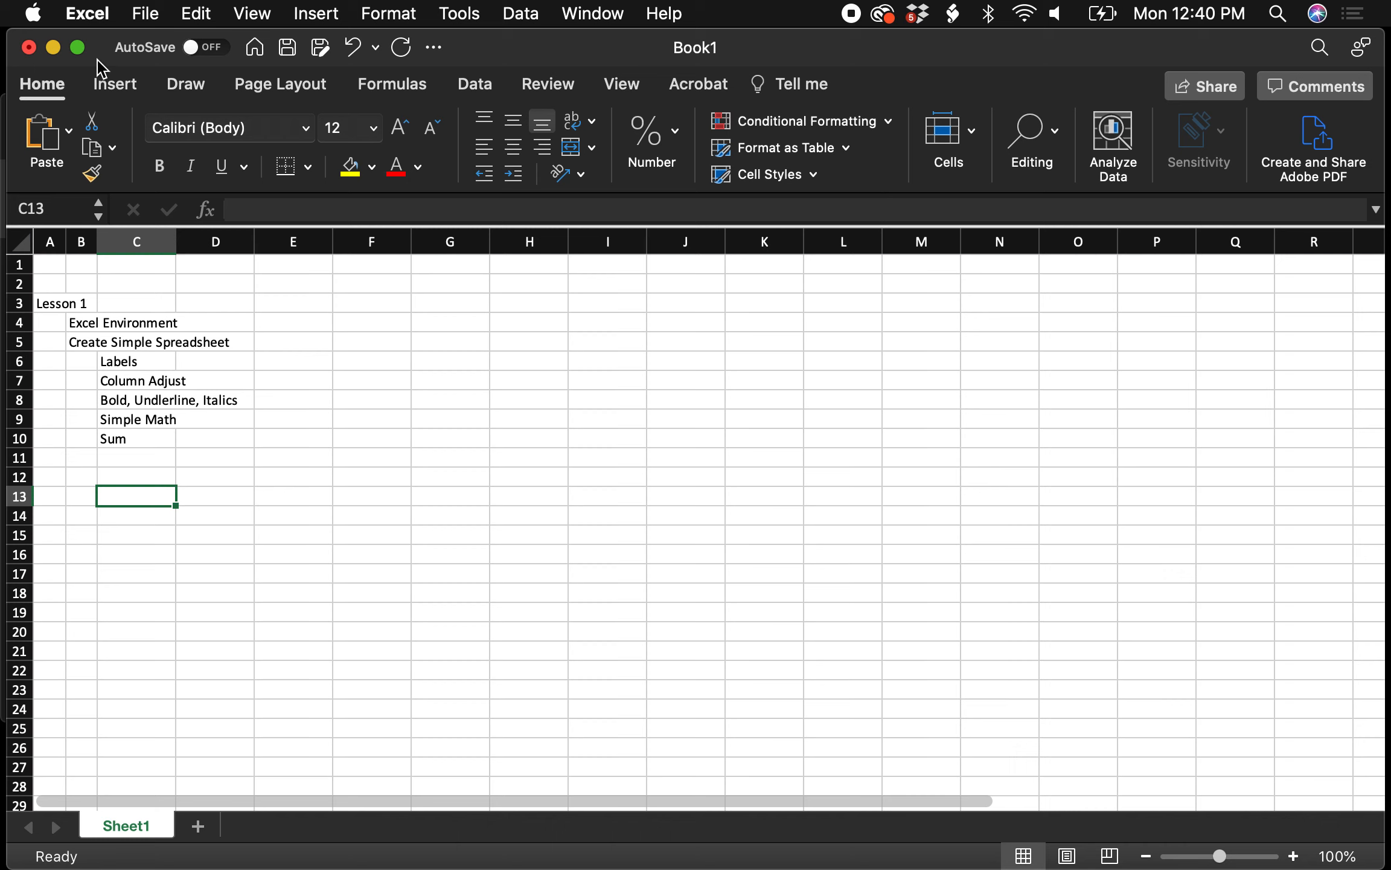
{"action": "left_click", "coordinate": [121, 88]}
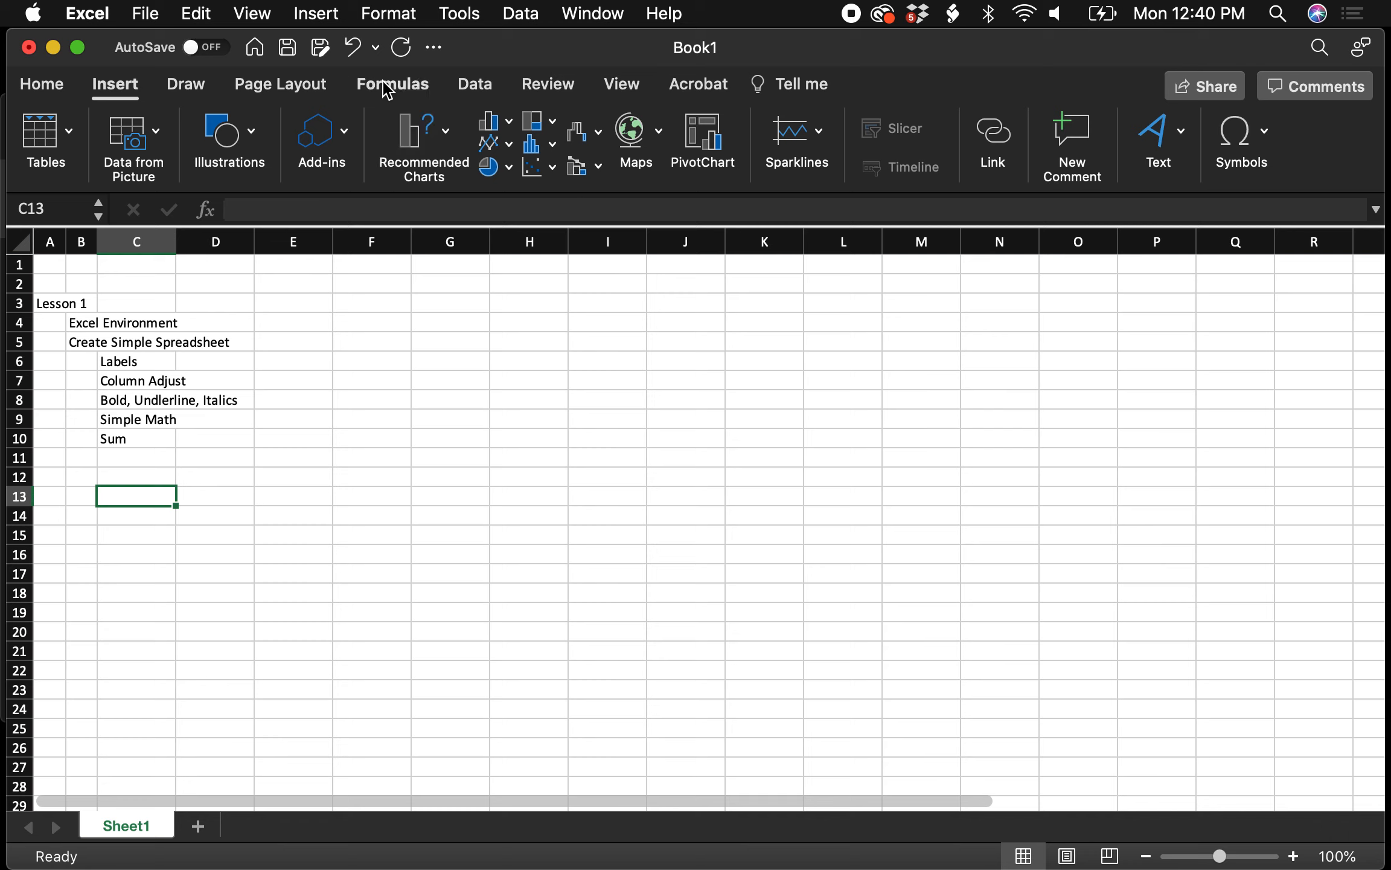
{"action": "left_click", "coordinate": [480, 88]}
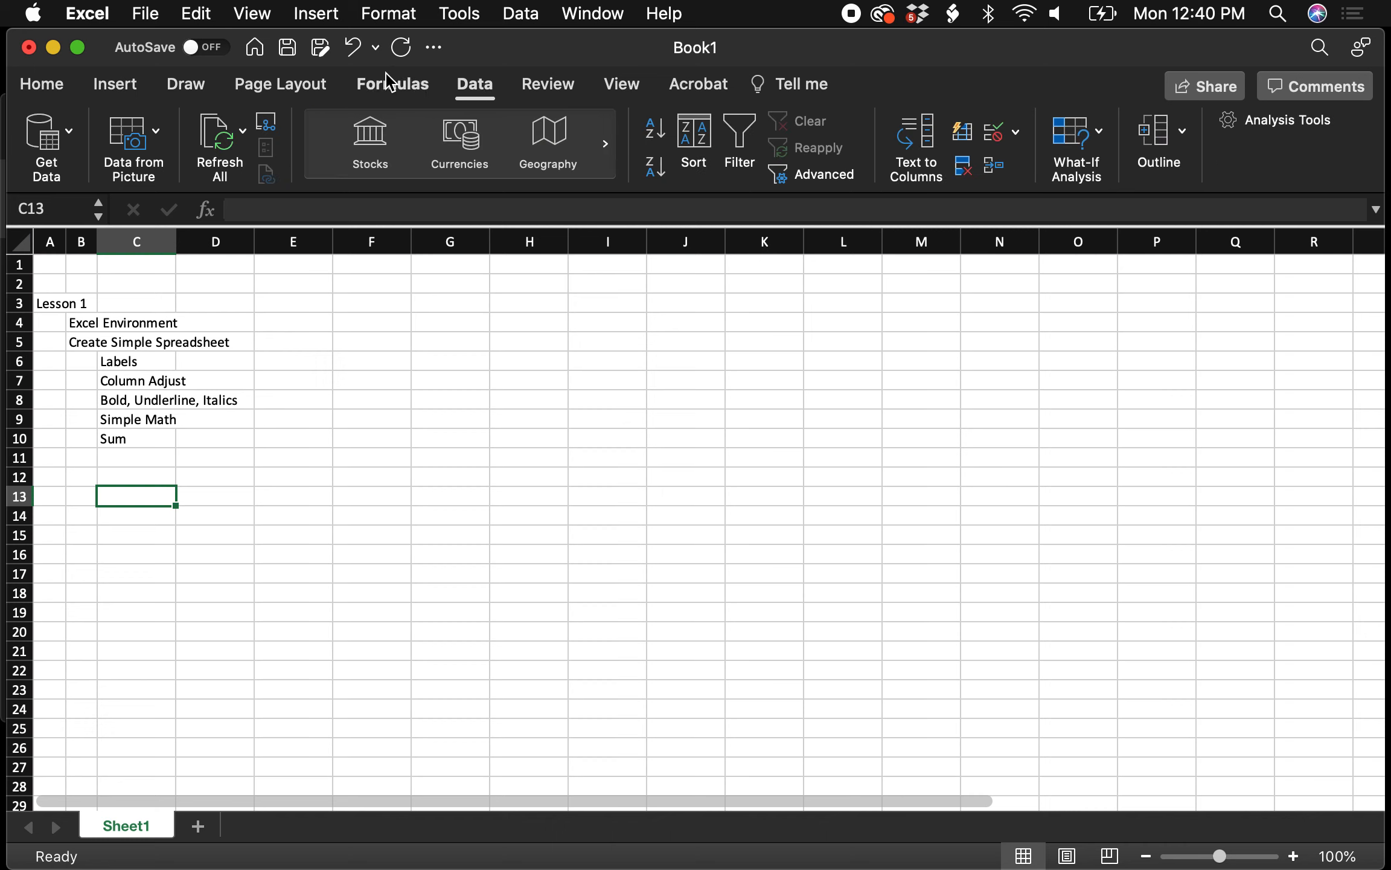
{"action": "left_click", "coordinate": [37, 90]}
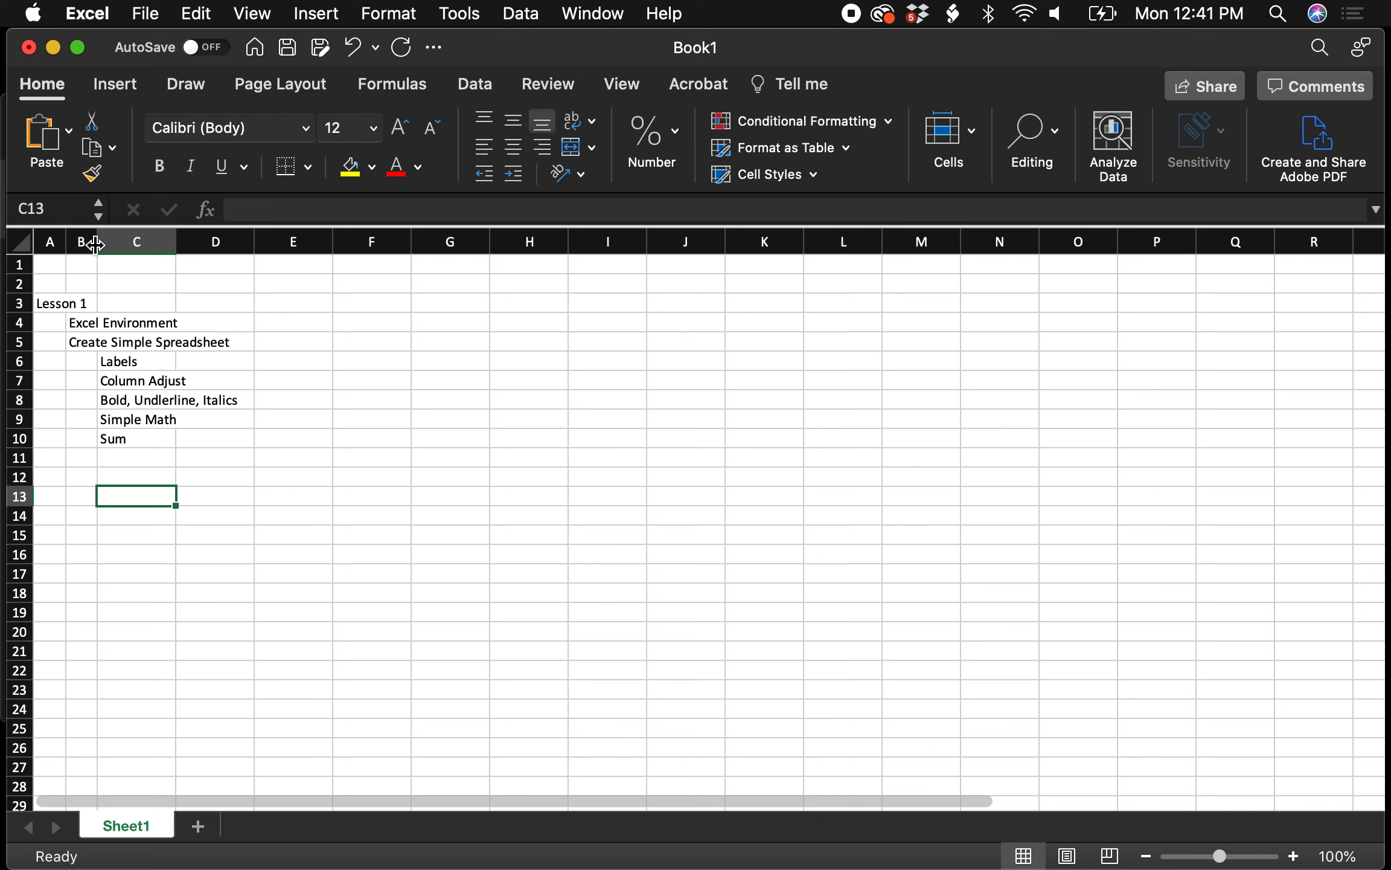
Widen columns A and B, then narrow both back so column B is about 3.83 wide
{"action": "left_click_drag", "start_coordinate": [96, 244], "coordinate": [268, 243]}
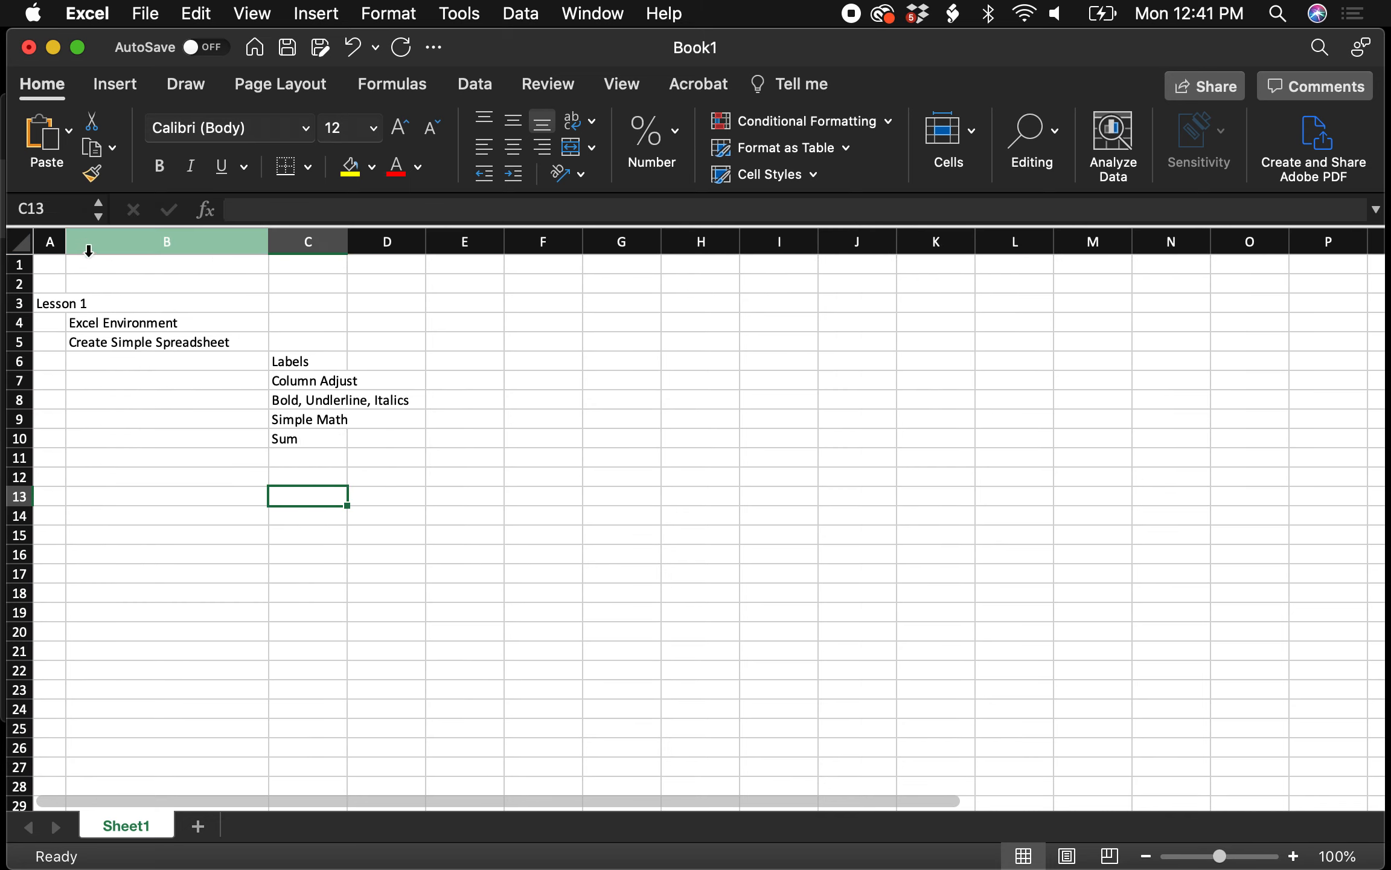
{"action": "left_click_drag", "start_coordinate": [61, 242], "coordinate": [181, 242]}
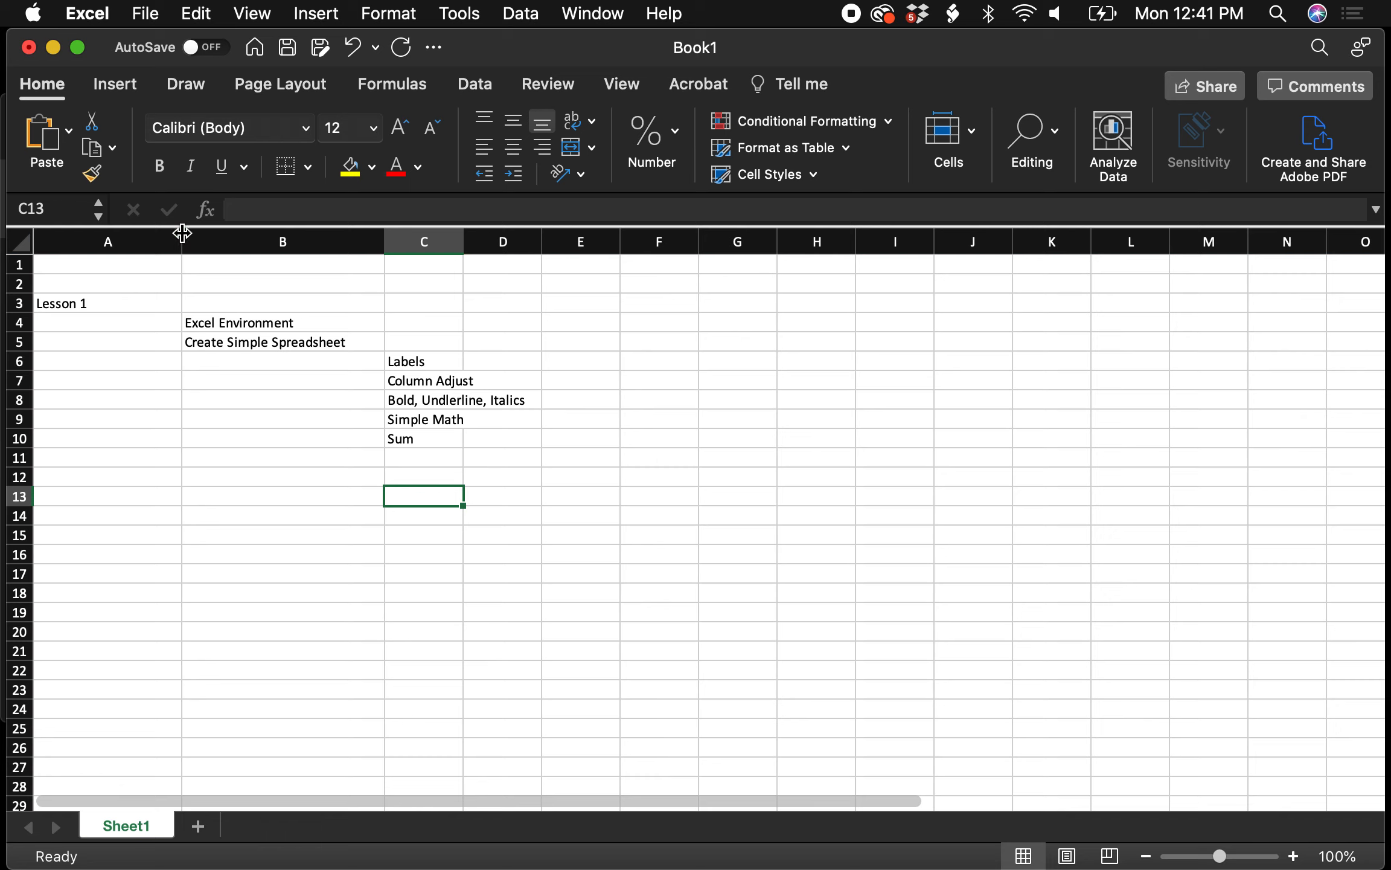
{"action": "left_click_drag", "start_coordinate": [181, 235], "coordinate": [57, 242]}
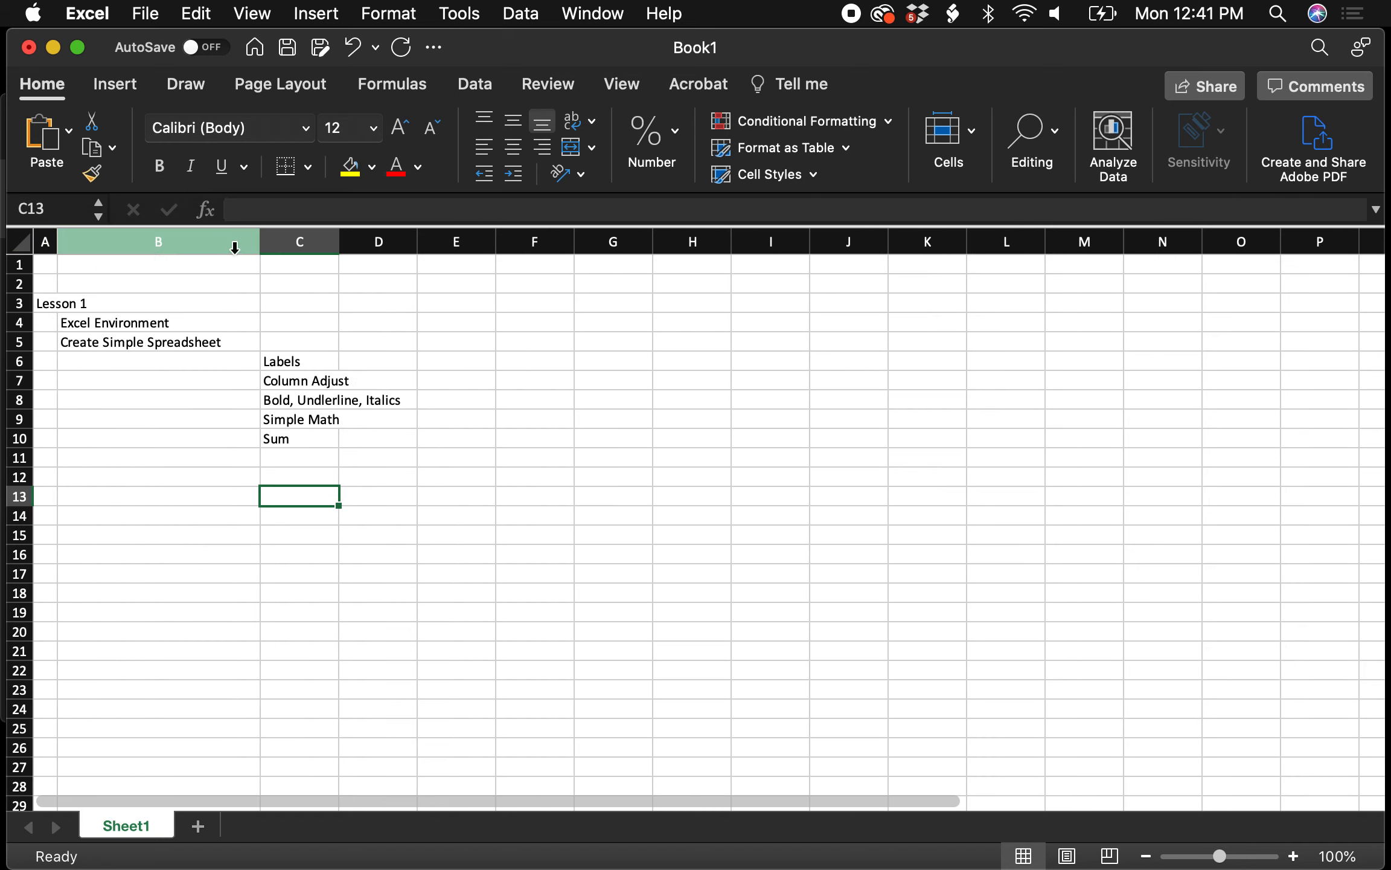
{"action": "left_click_drag", "start_coordinate": [260, 240], "coordinate": [90, 240]}
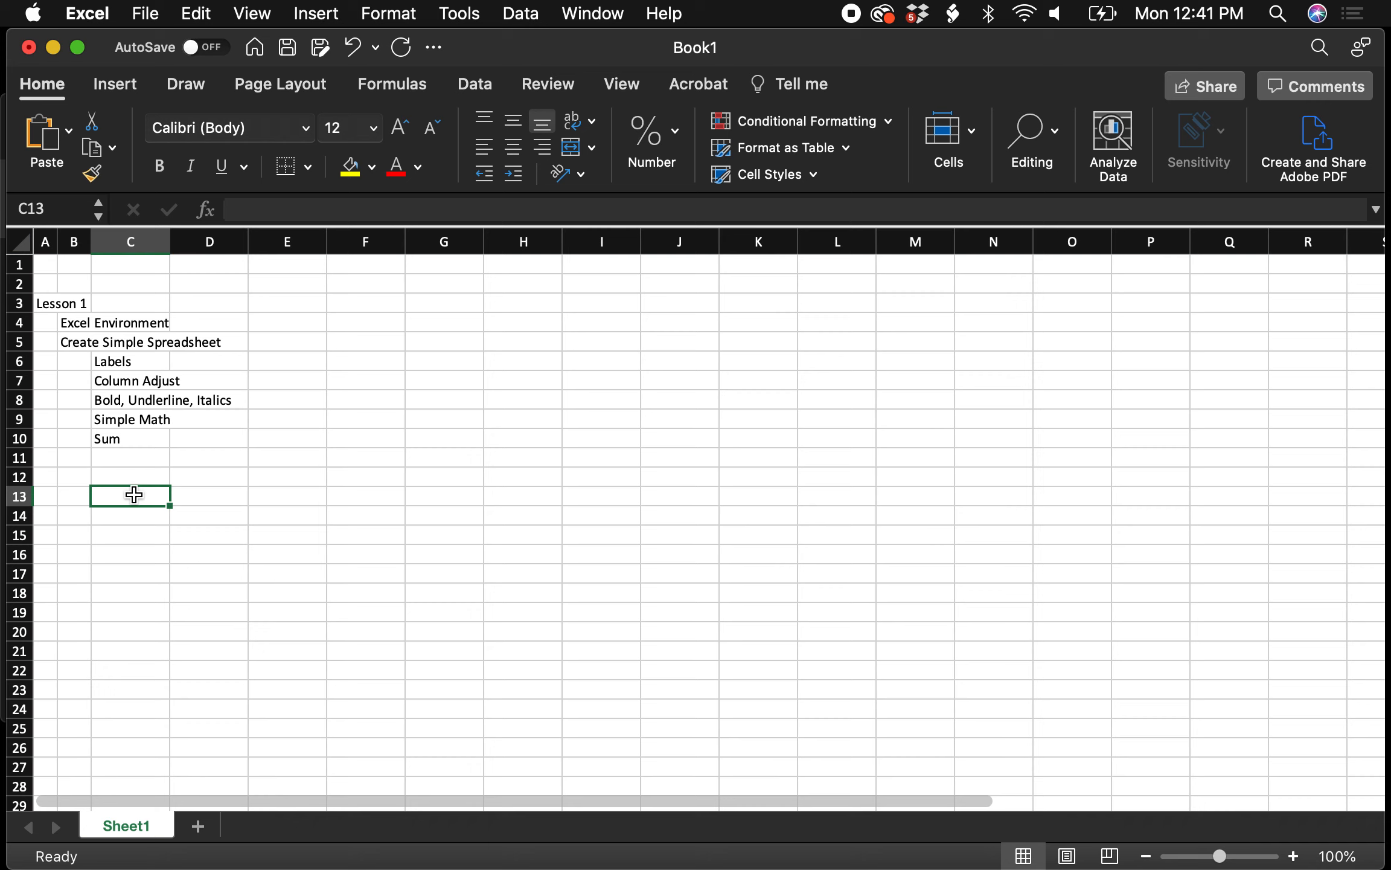
Enter the Inpatient Revenue label, widen column C to fit, and add Month 1–3 headings in D12:F12
{"action": "type", "text": "Inpa"}
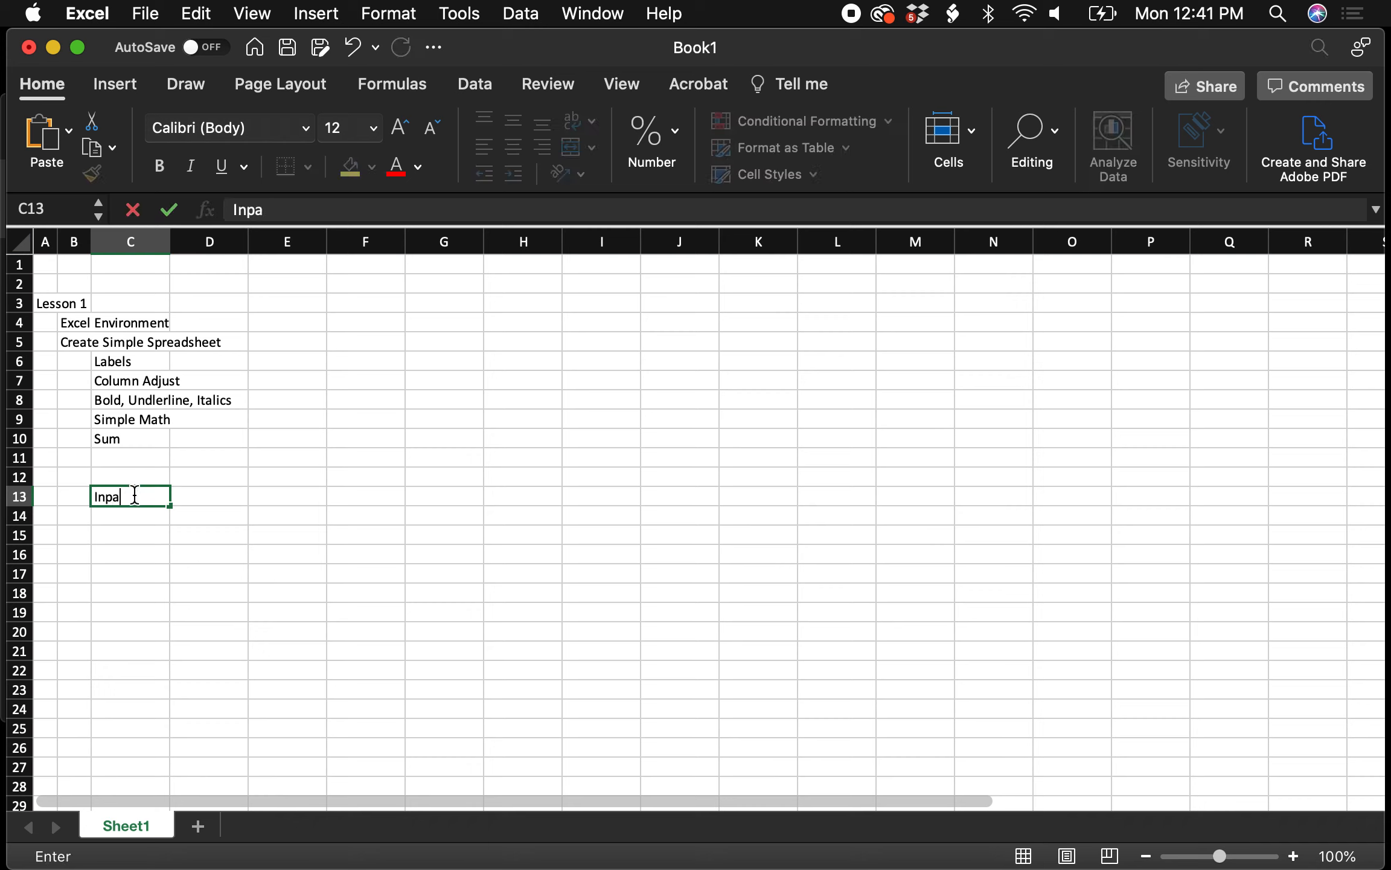
{"action": "type", "text": "tient Revenue"}
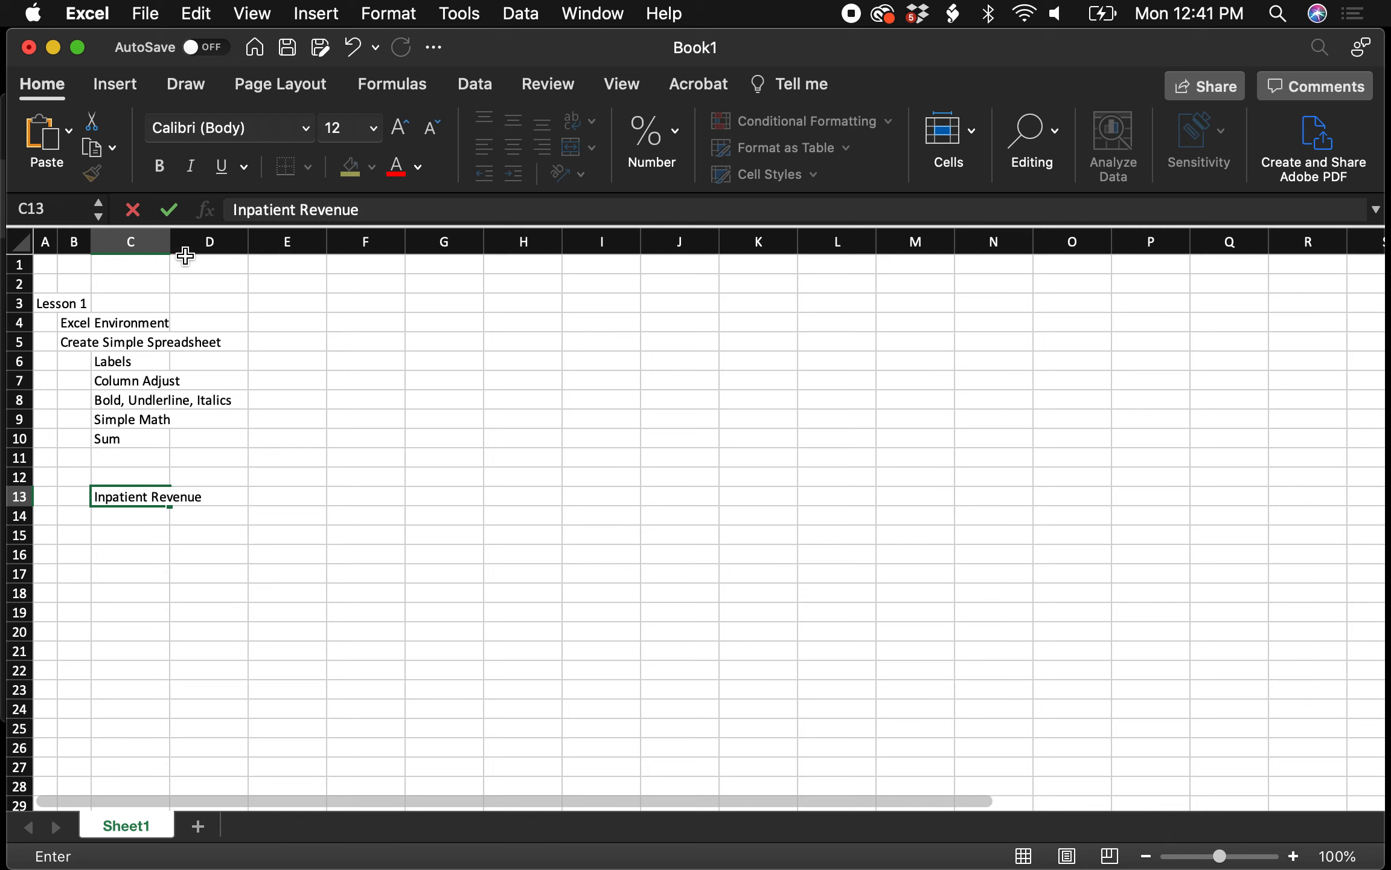
{"action": "left_click", "coordinate": [173, 242]}
{"action": "left_click_drag", "start_coordinate": [169, 241], "coordinate": [227, 244]}
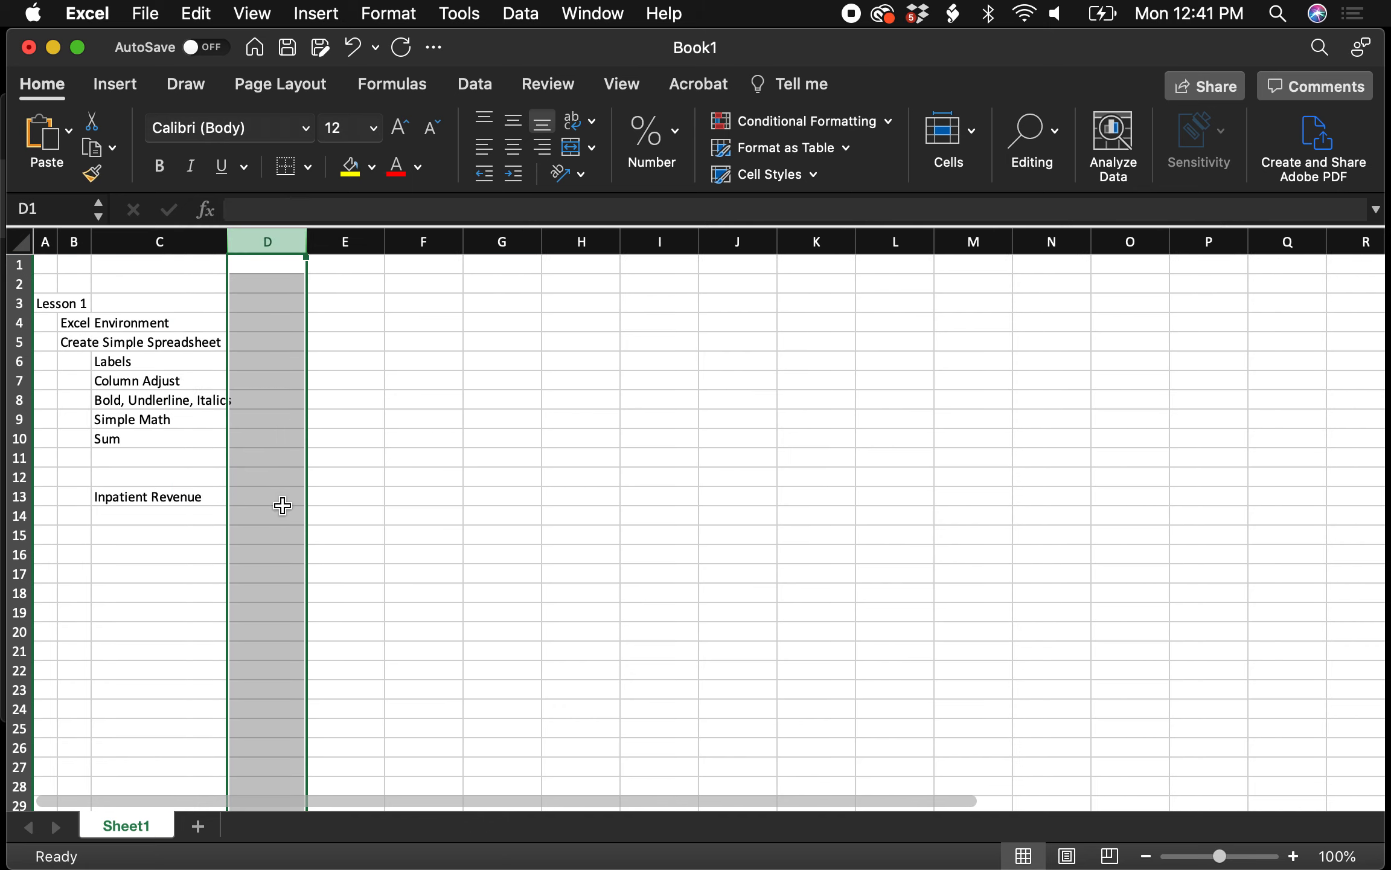
{"action": "left_click", "coordinate": [283, 475]}
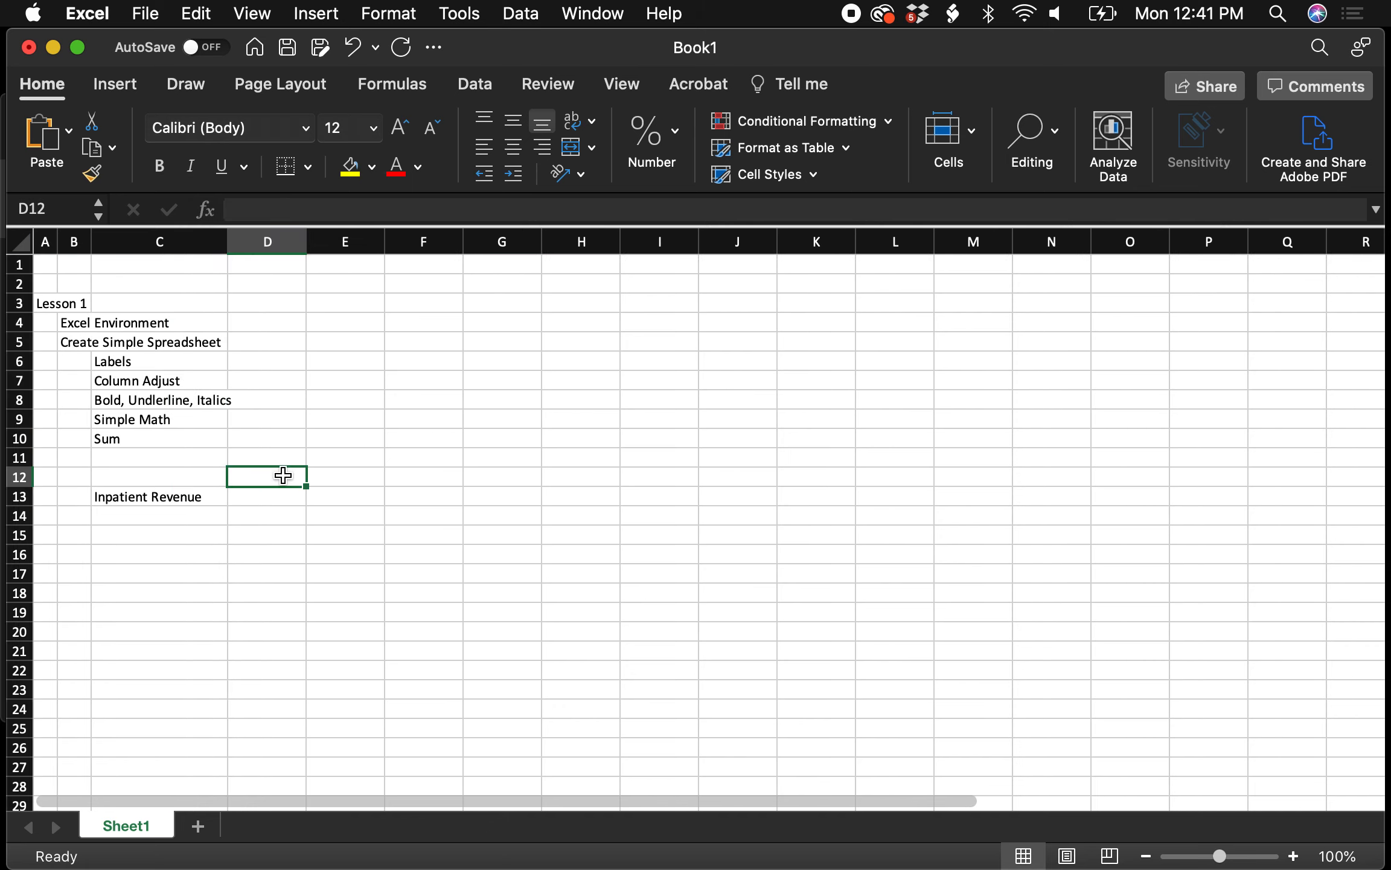
{"action": "type", "text": "Month 1"}
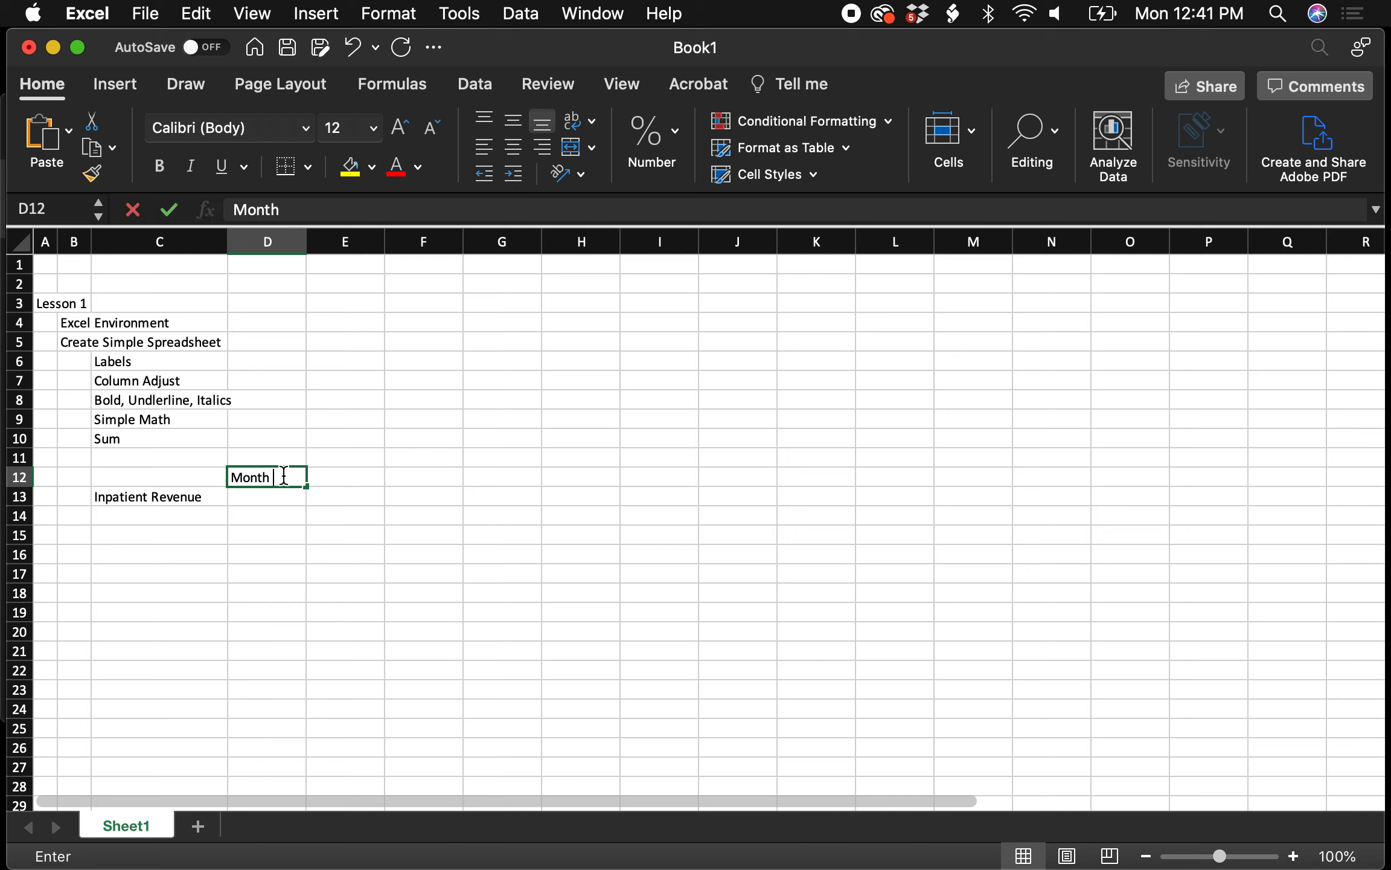
{"action": "key", "text": "Tab"}
{"action": "type", "text": "Month "}
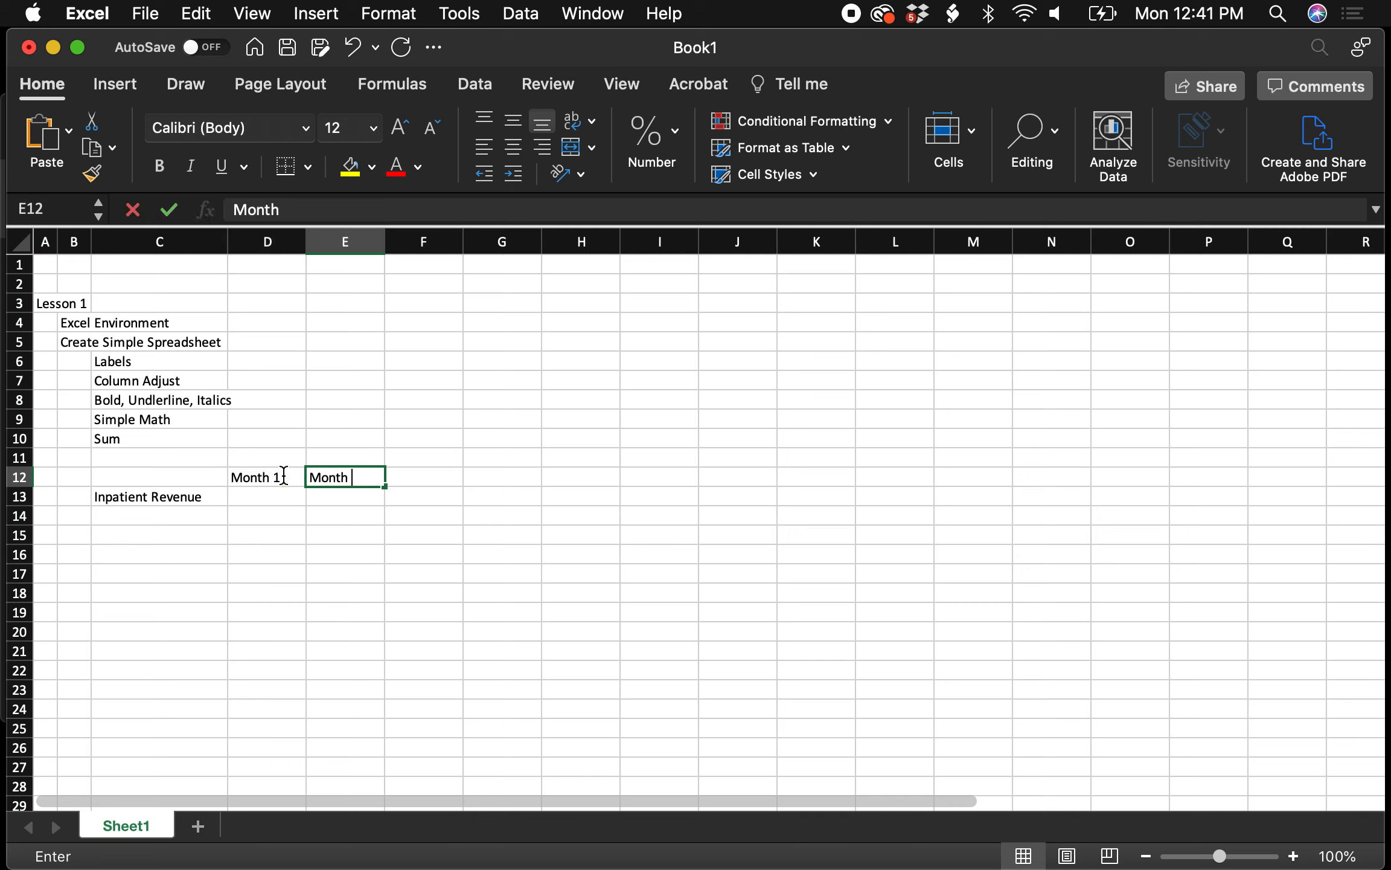
{"action": "type", "text": "2"}
{"action": "key", "text": "Tab"}
{"action": "type", "text": "Month"}
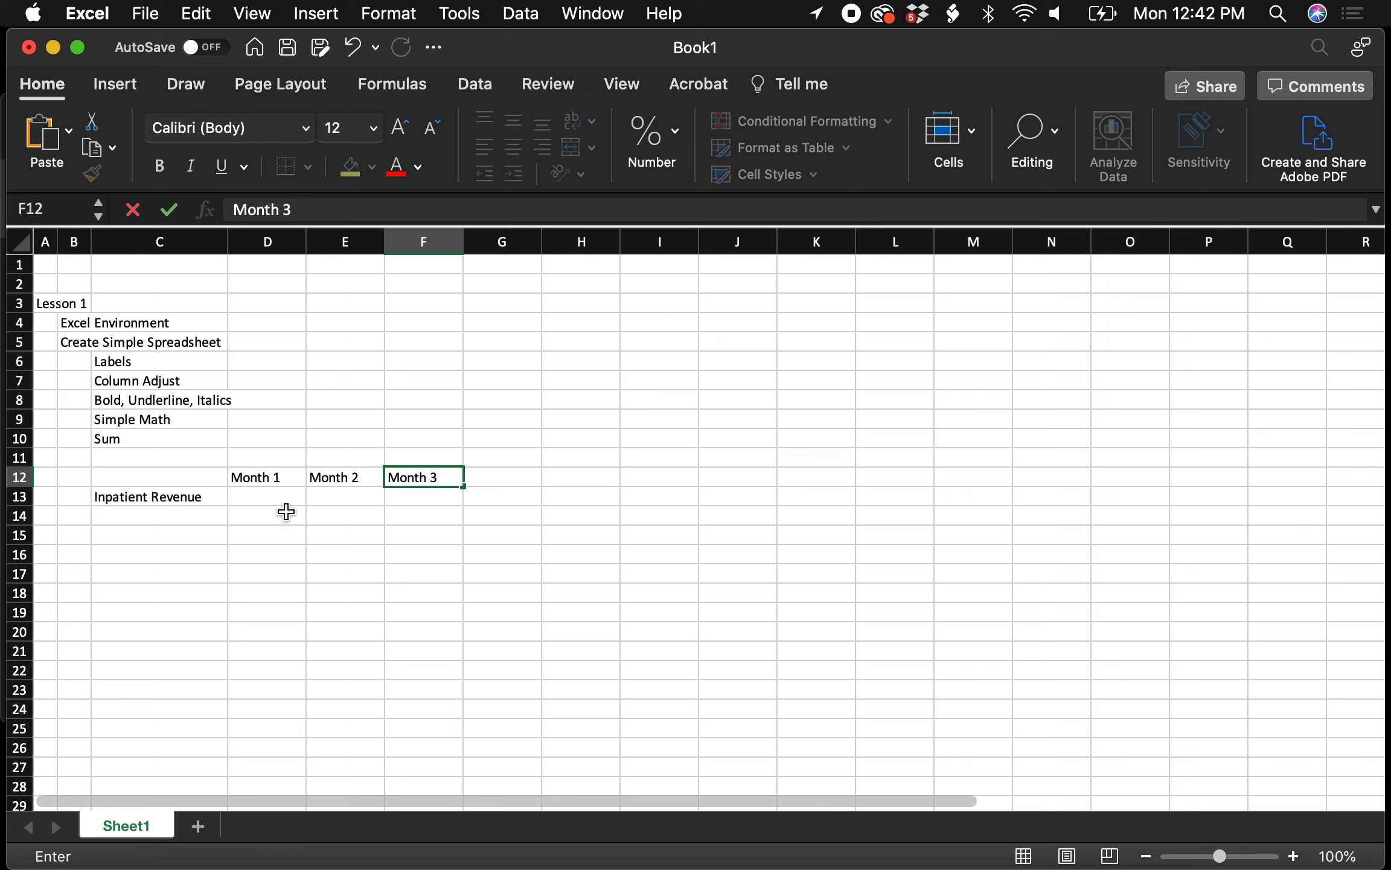
{"action": "left_click", "coordinate": [259, 503]}
Fill Inpatient Revenue with 100, 150 and 200 for Months 1 to 3
{"action": "type", "text": "100"}
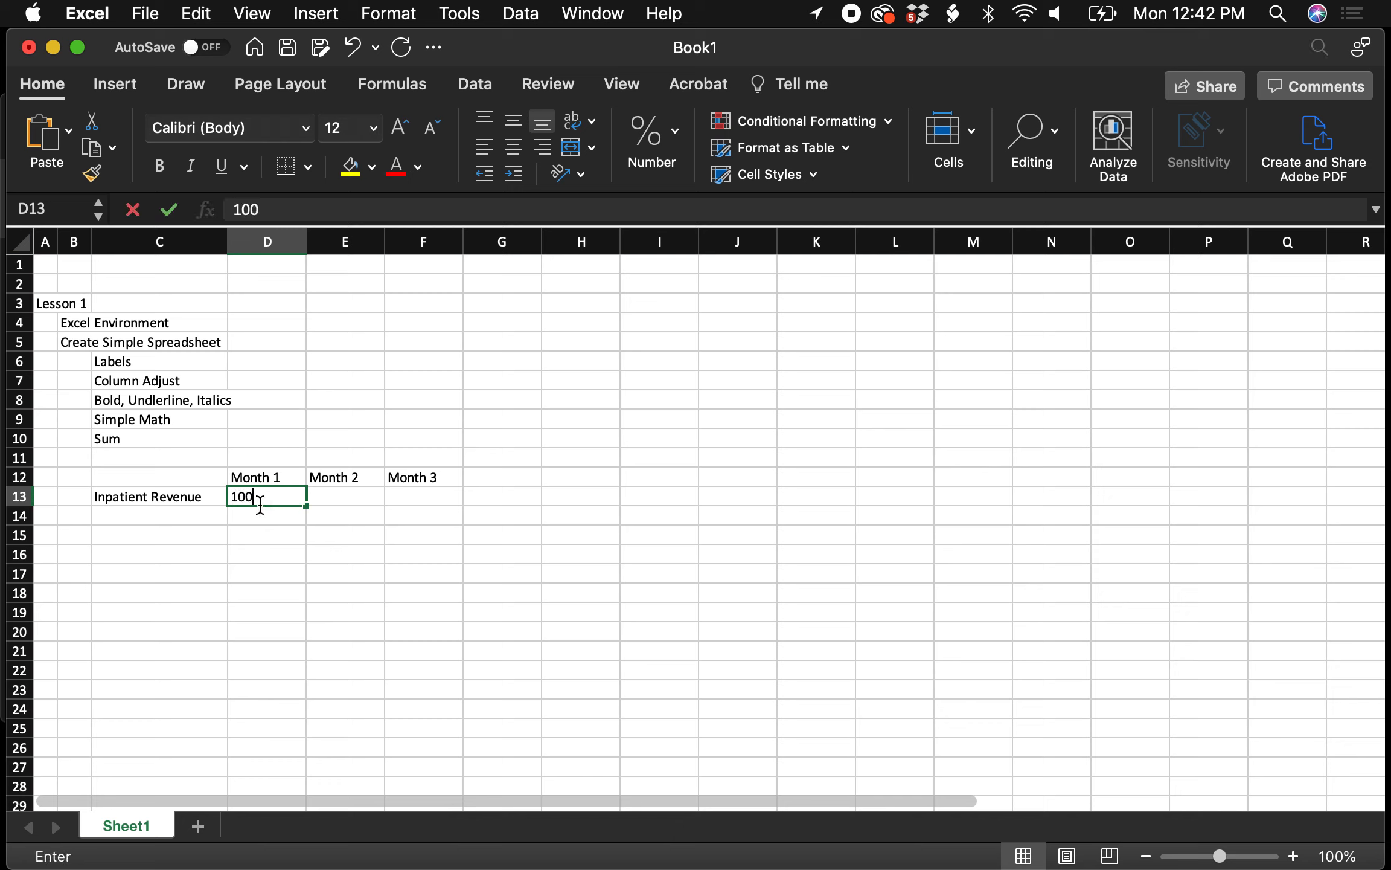
{"action": "key", "text": "Tab"}
{"action": "type", "text": "150"}
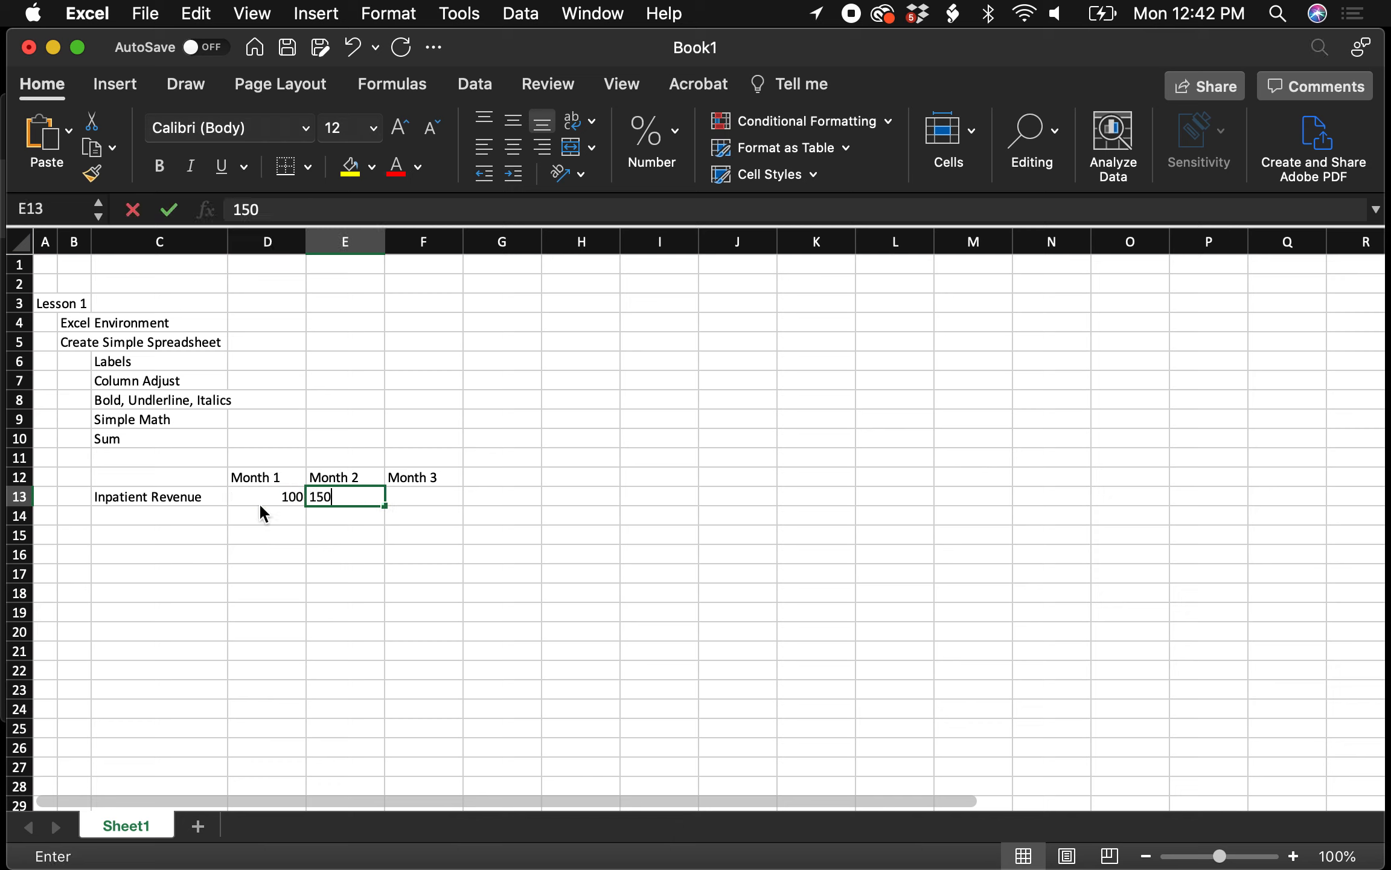
{"action": "key", "text": "Tab"}
{"action": "type", "text": "200"}
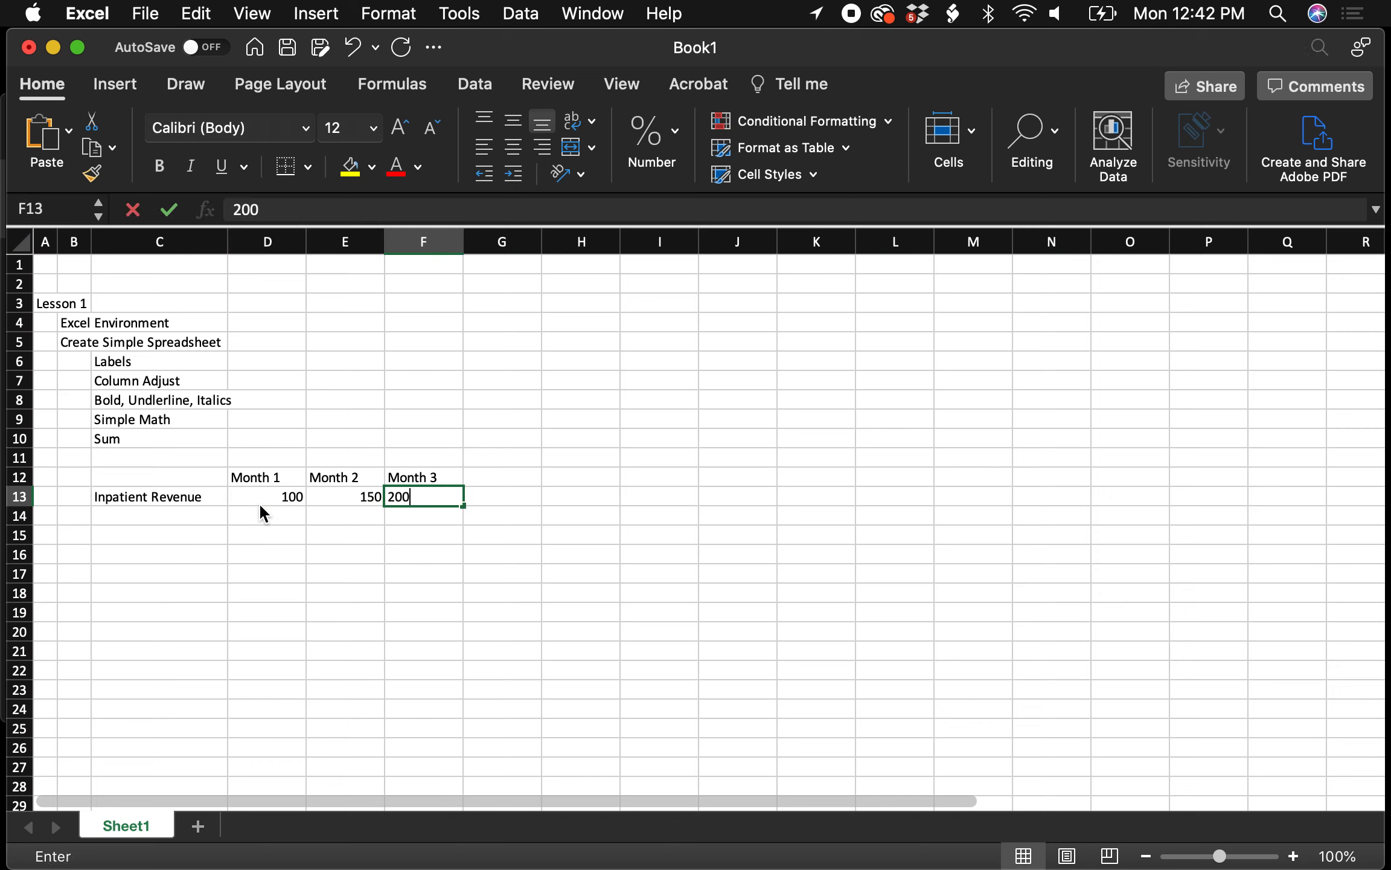
{"action": "key", "text": "Return"}
Add the Operating Expenses label in C14 with 75, 125 and 225 in D14:F14
{"action": "left_click", "coordinate": [193, 521]}
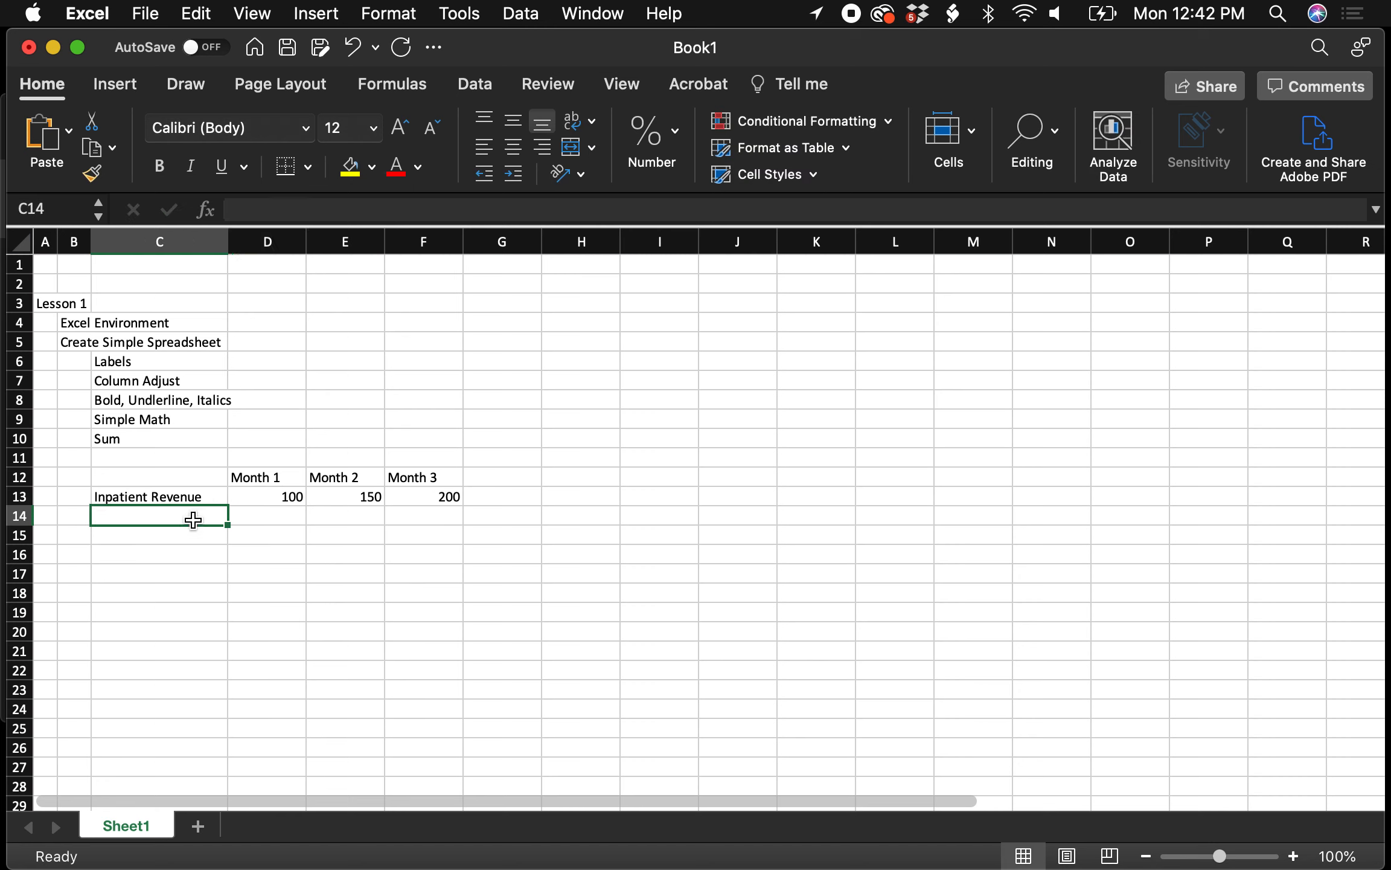
{"action": "type", "text": "Operating"}
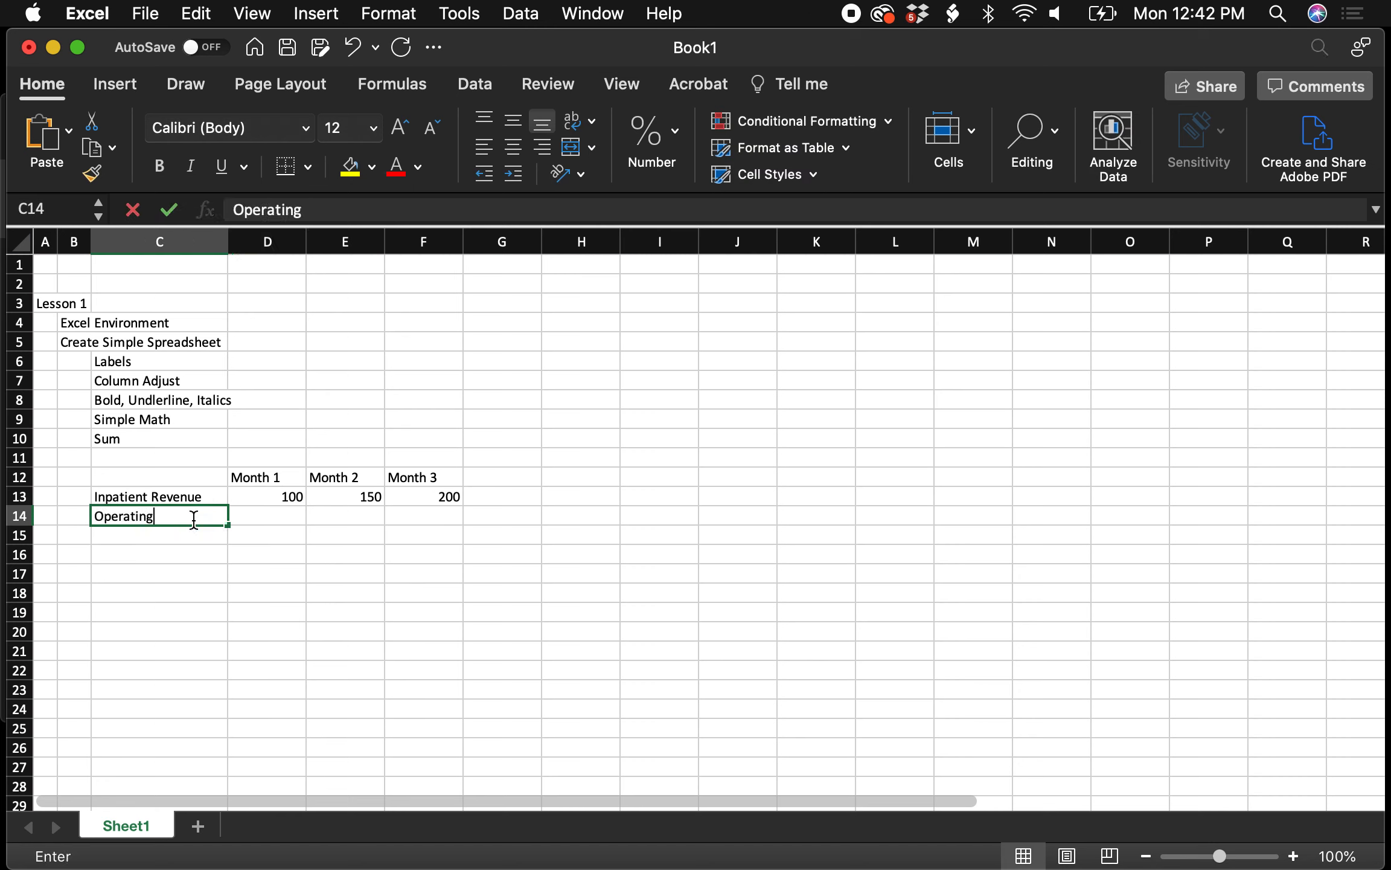
{"action": "type", "text": " Expenses"}
{"action": "key", "text": "Tab"}
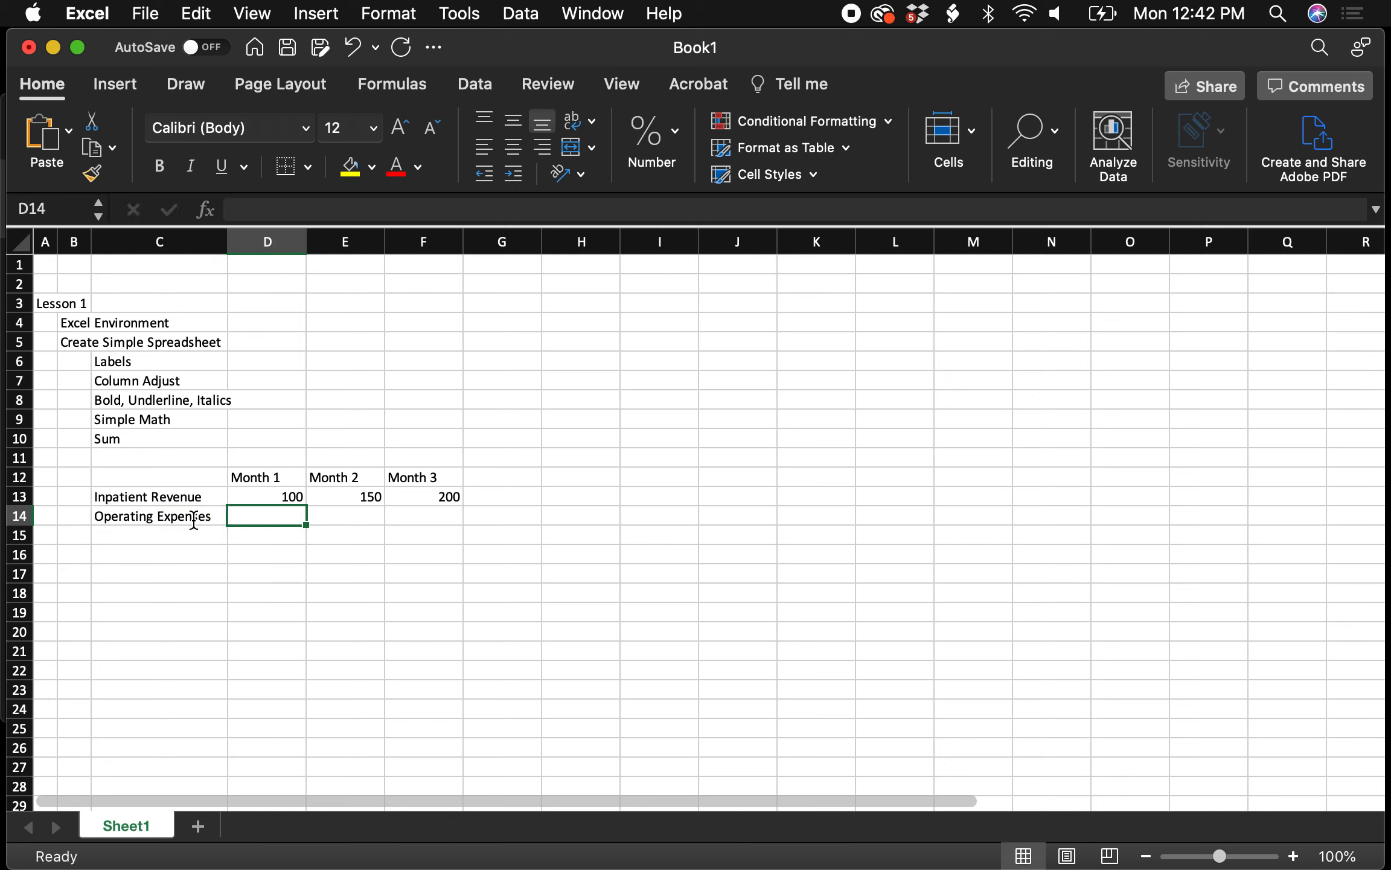
{"action": "type", "text": "75"}
{"action": "key", "text": "Tab"}
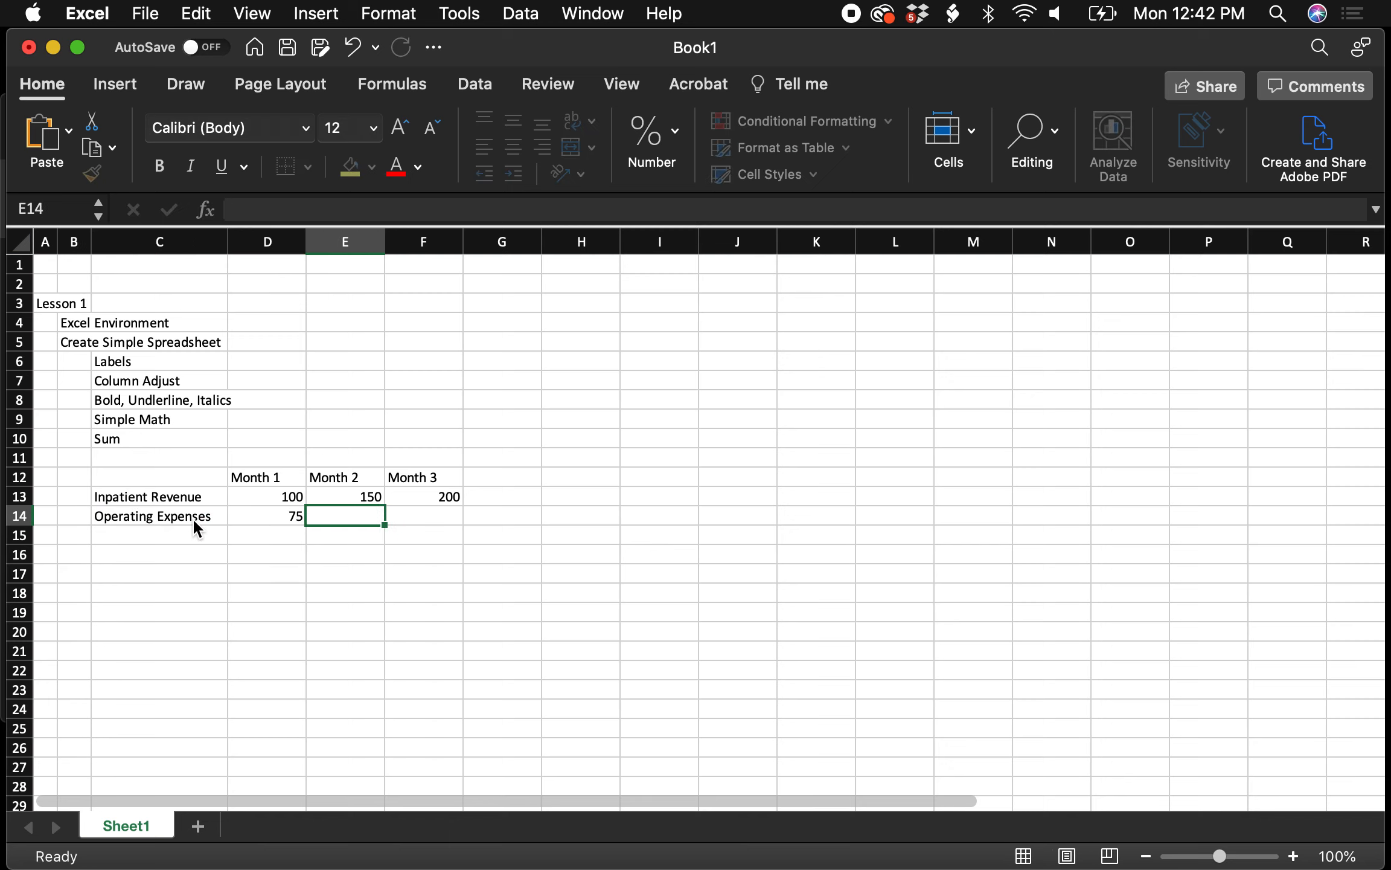
{"action": "type", "text": "125"}
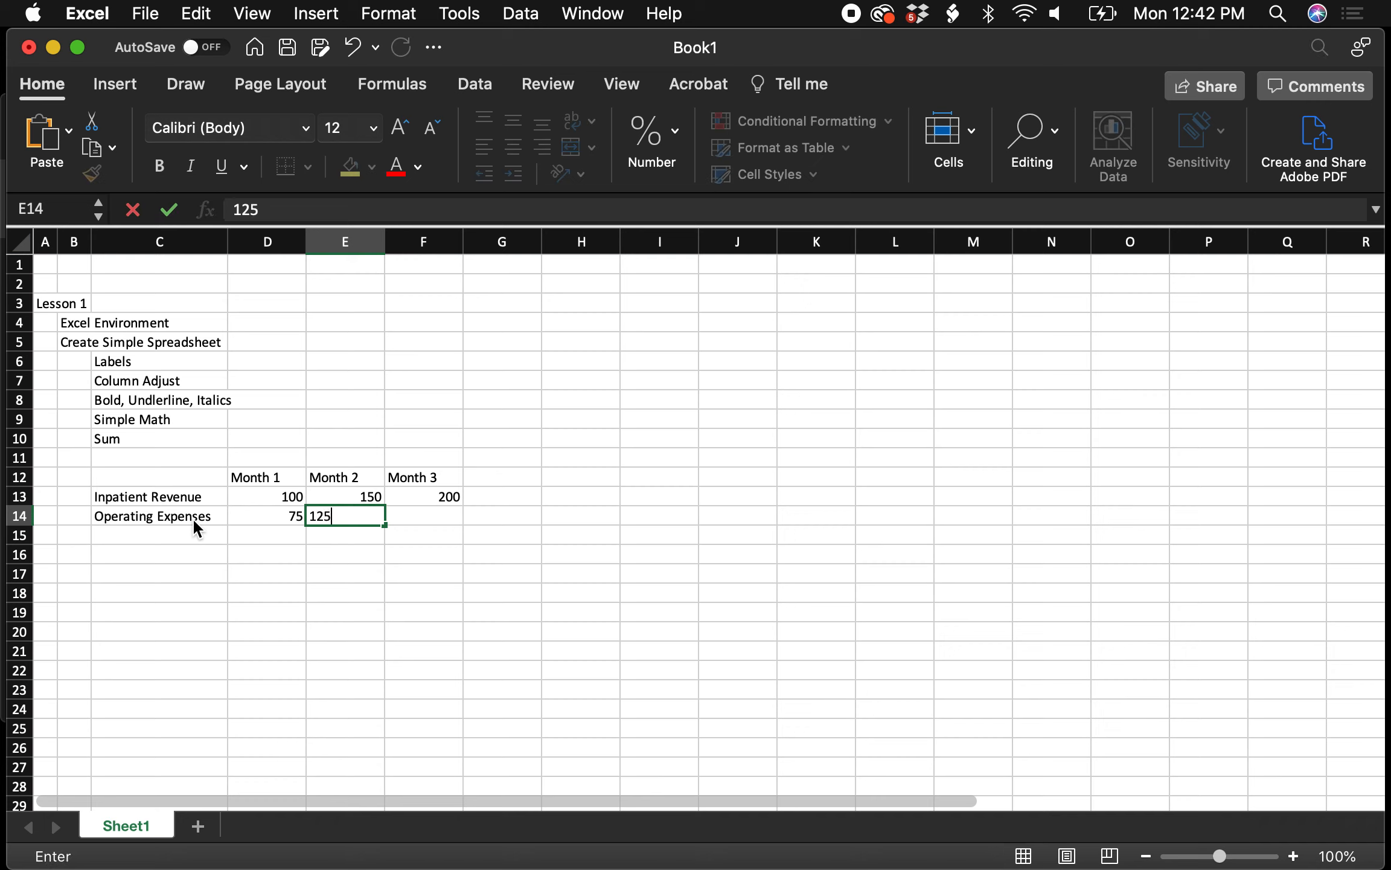
{"action": "key", "text": "Tab"}
{"action": "type", "text": "225"}
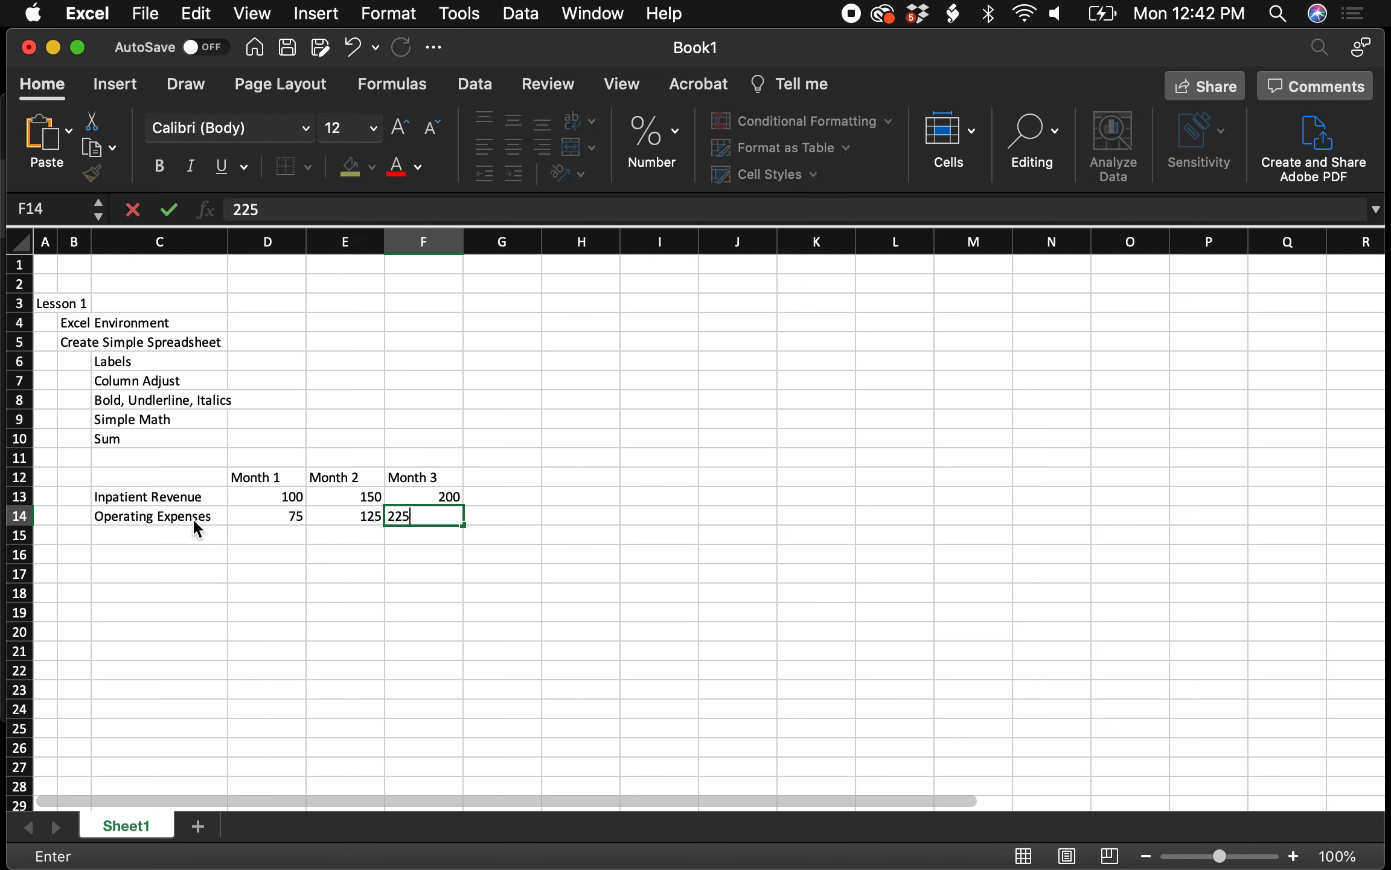
{"action": "key", "text": "Return"}
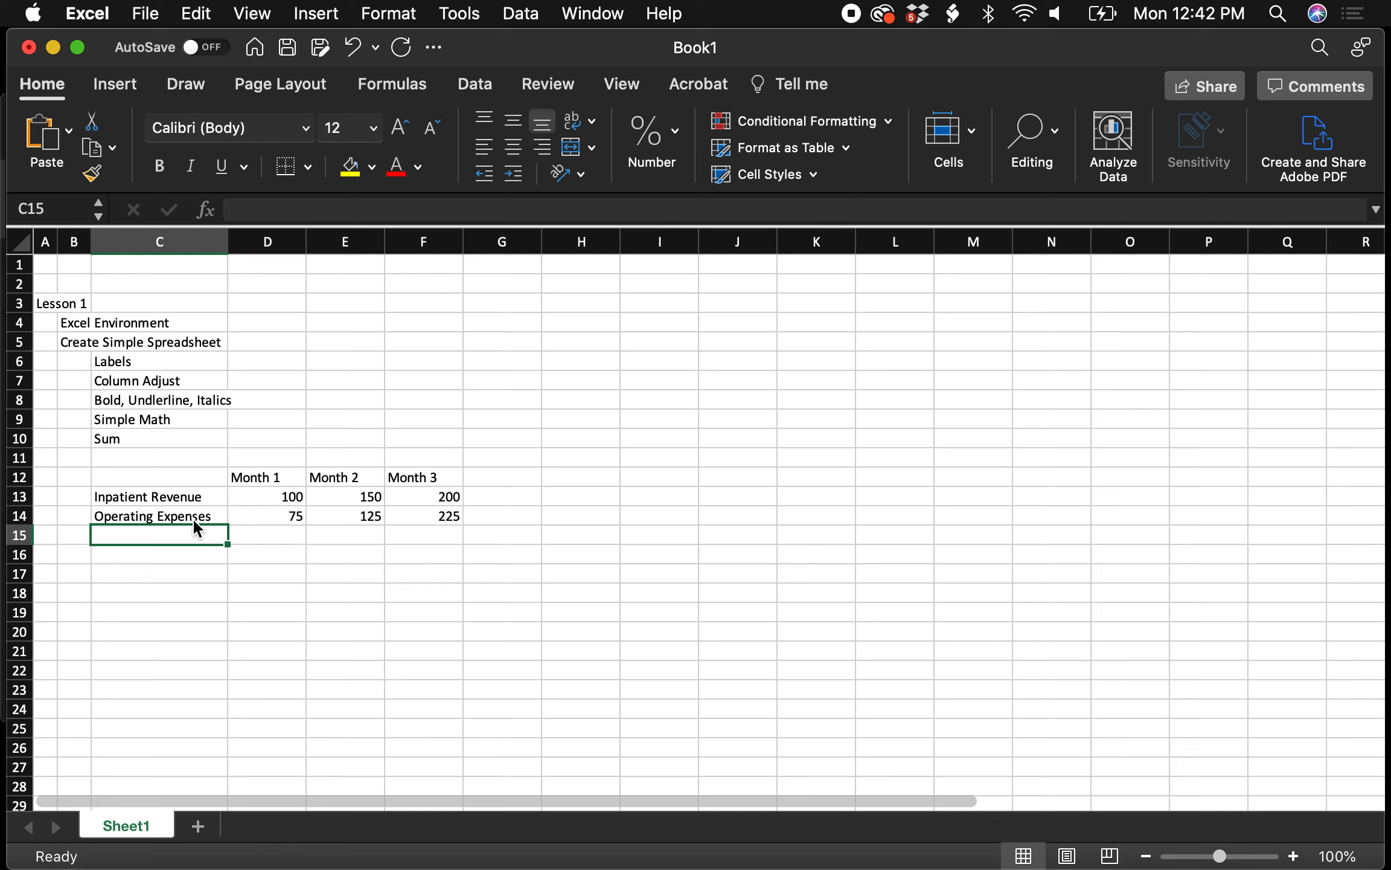
Apply bottom borders under the 75 and 125 expense cells one at a time
{"action": "left_click", "coordinate": [254, 517]}
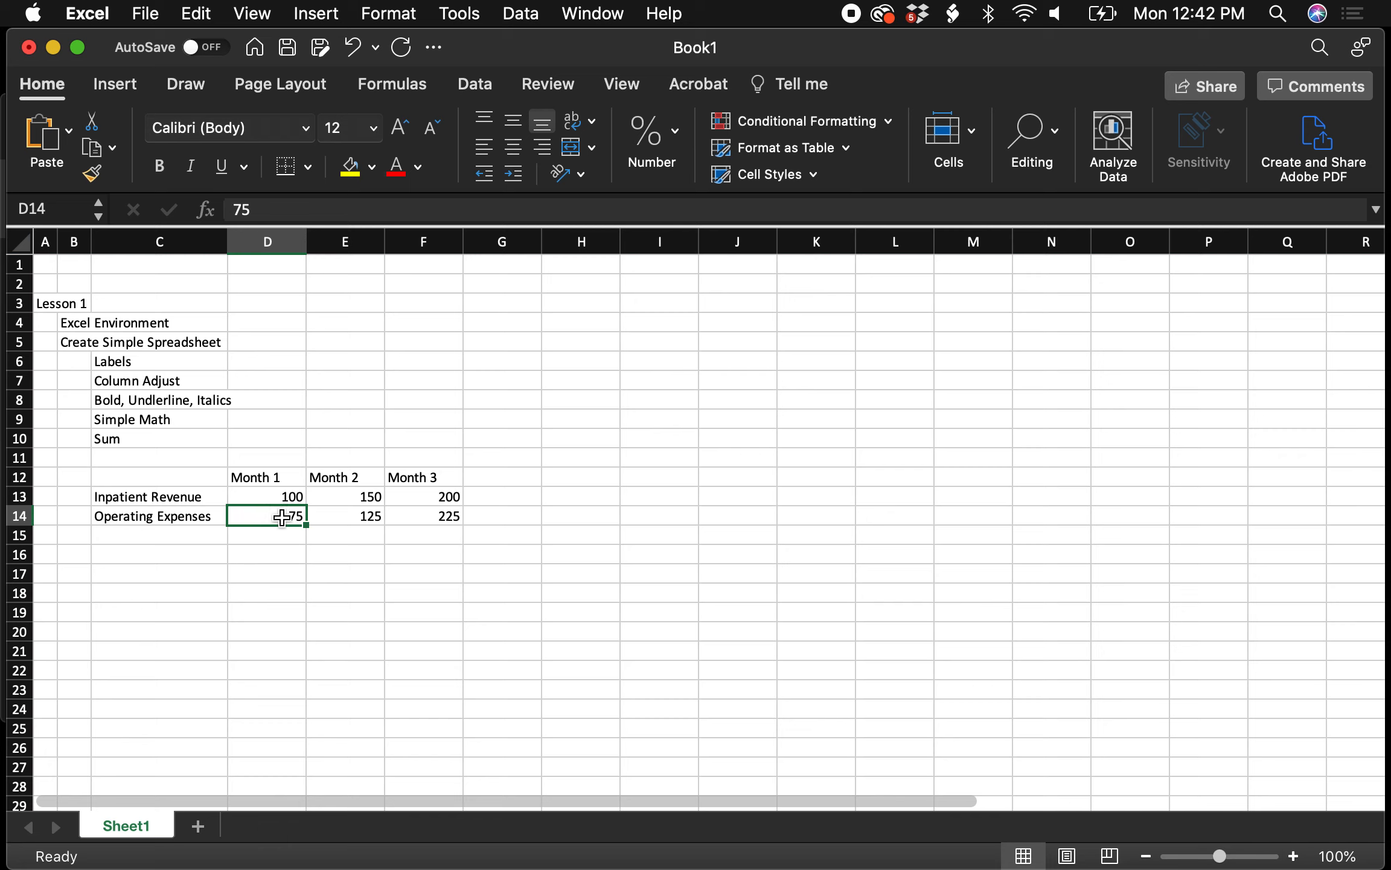
{"action": "left_click", "coordinate": [296, 177]}
{"action": "left_click", "coordinate": [326, 517]}
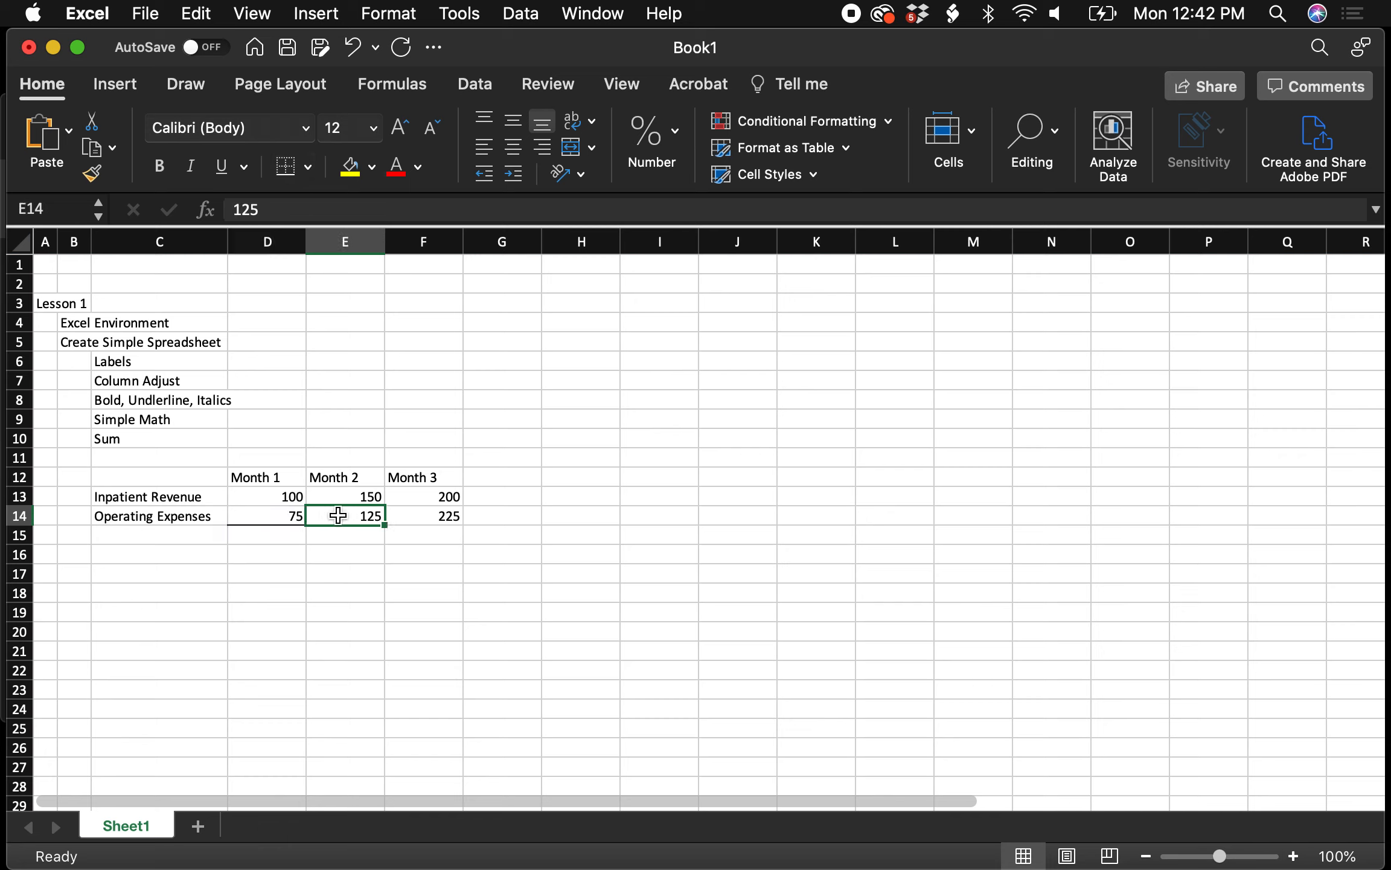
{"action": "left_click", "coordinate": [295, 176]}
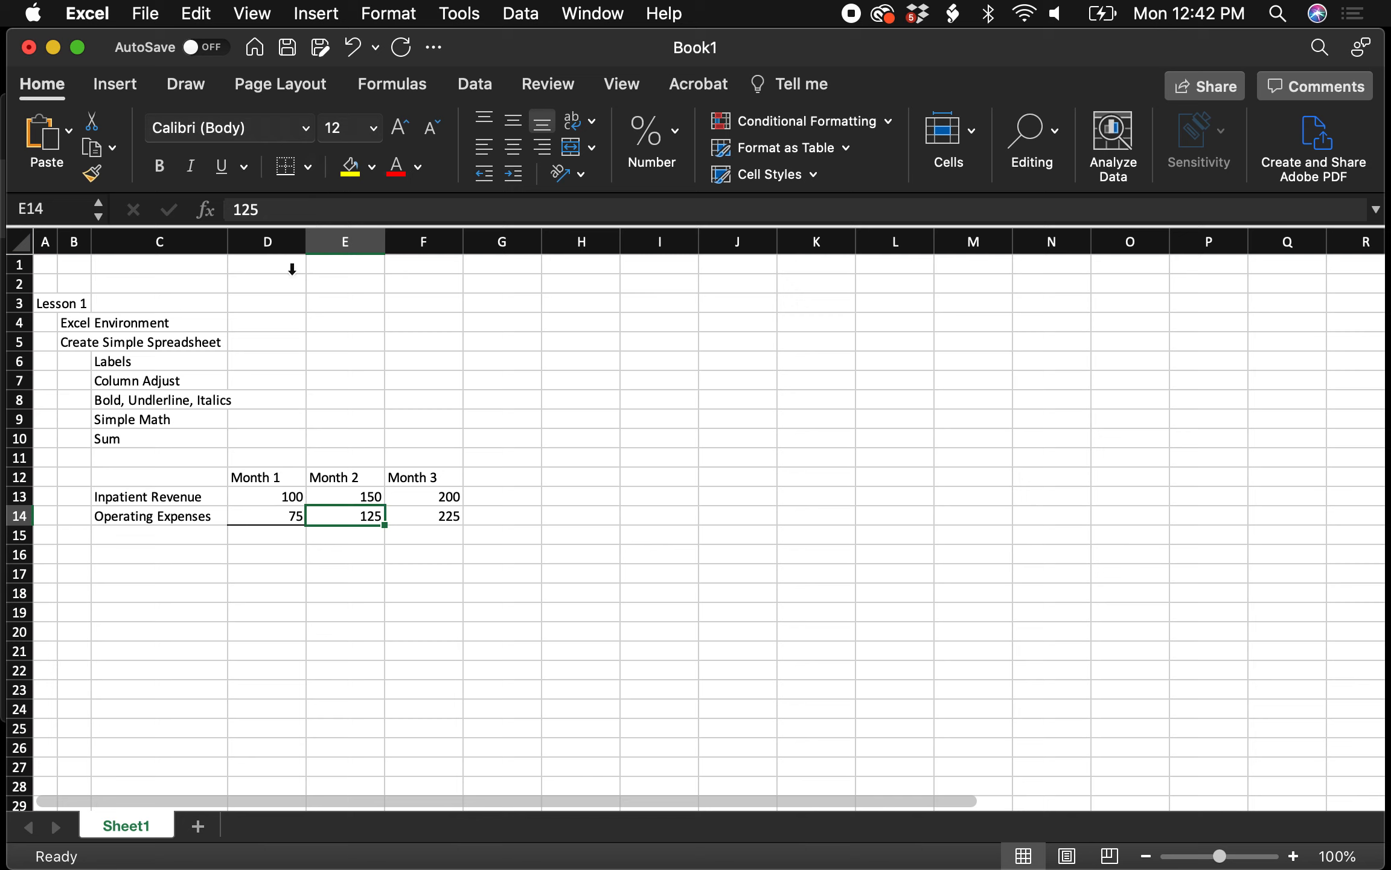
Select D14:F14 and apply a bottom border across all three expense months
{"action": "left_click", "coordinate": [436, 512]}
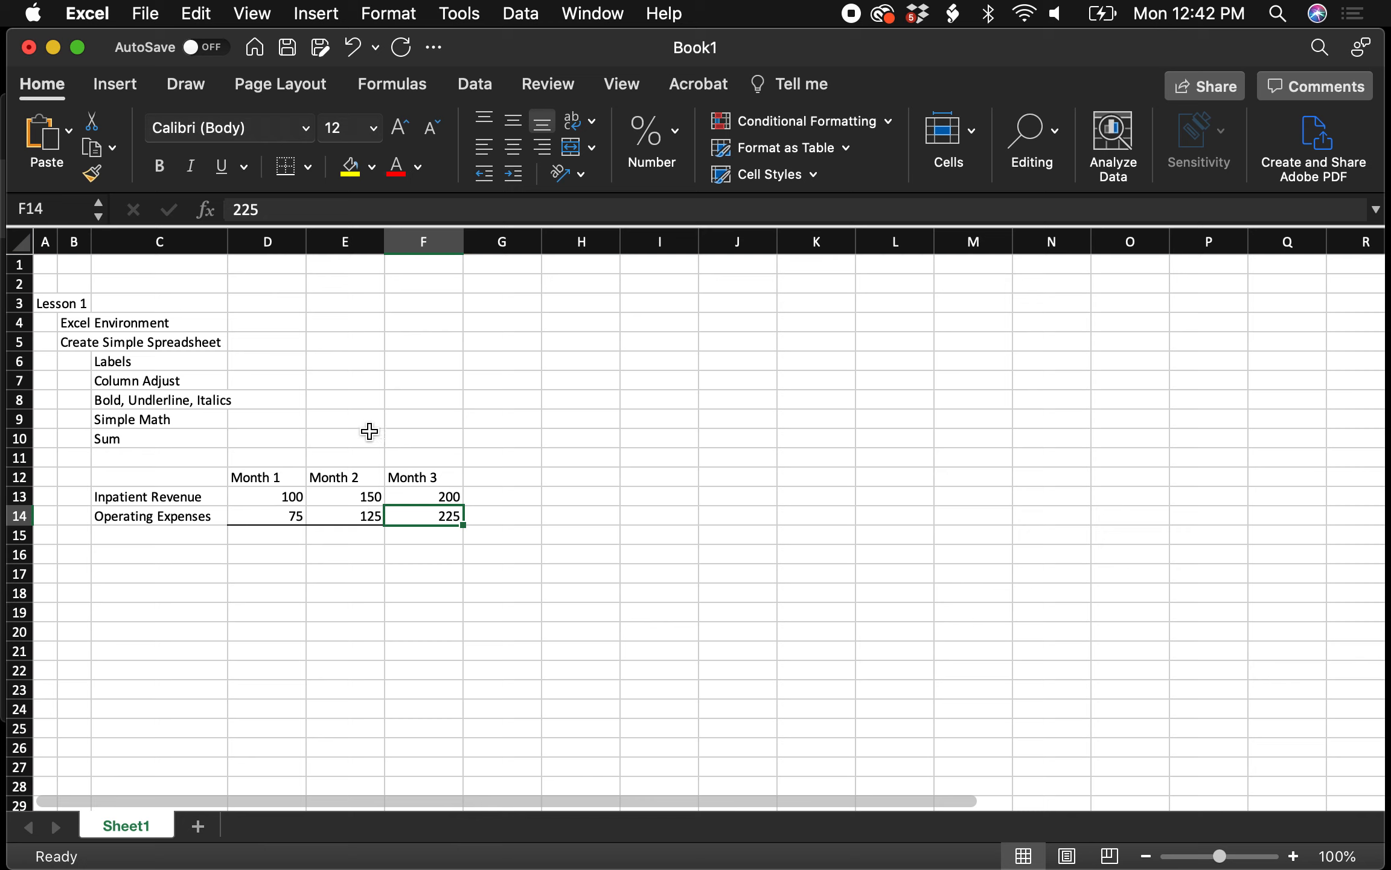
{"action": "left_click", "coordinate": [286, 512]}
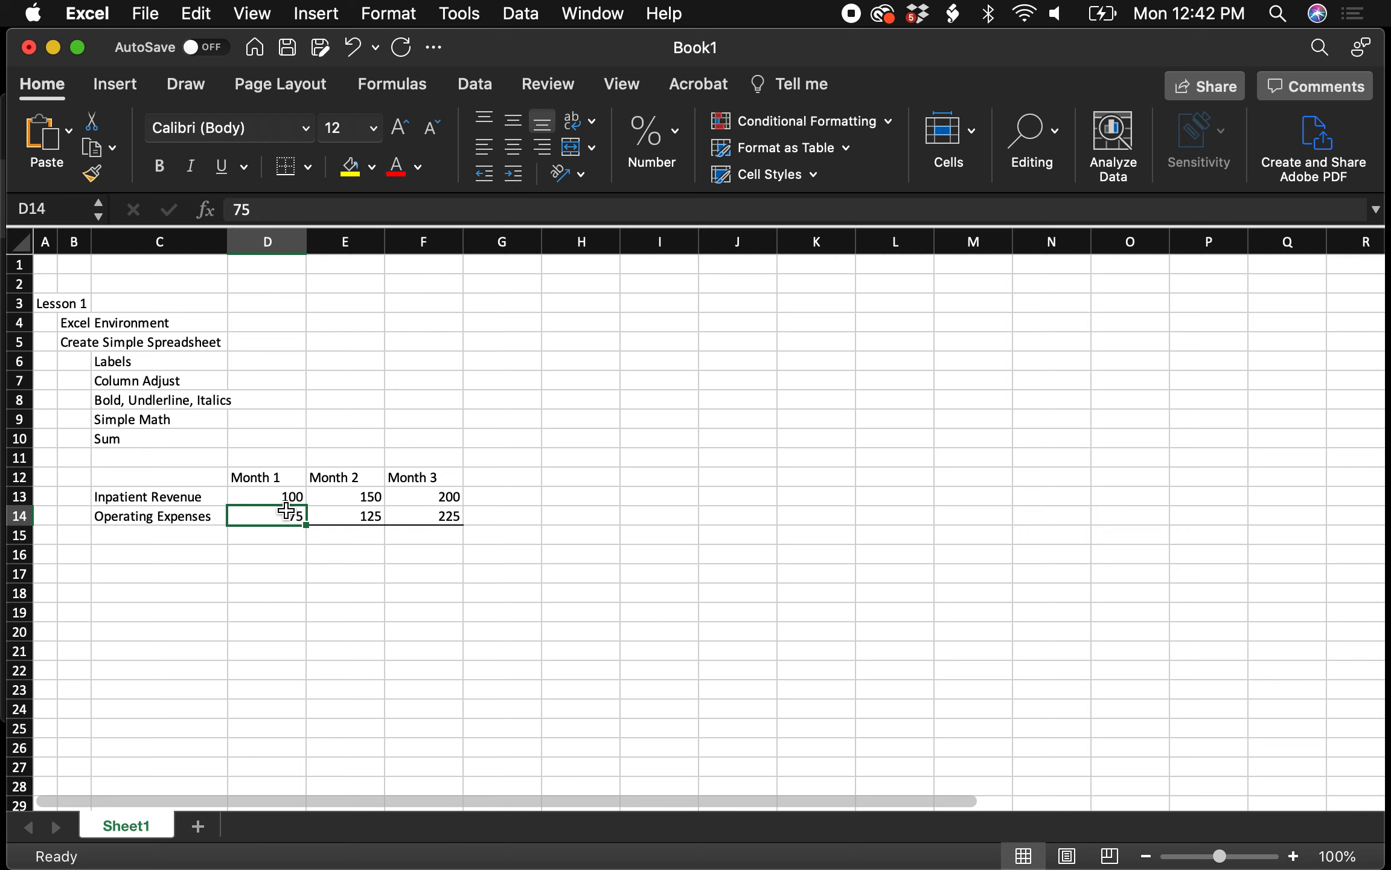
{"action": "key", "text": "shift+Right"}
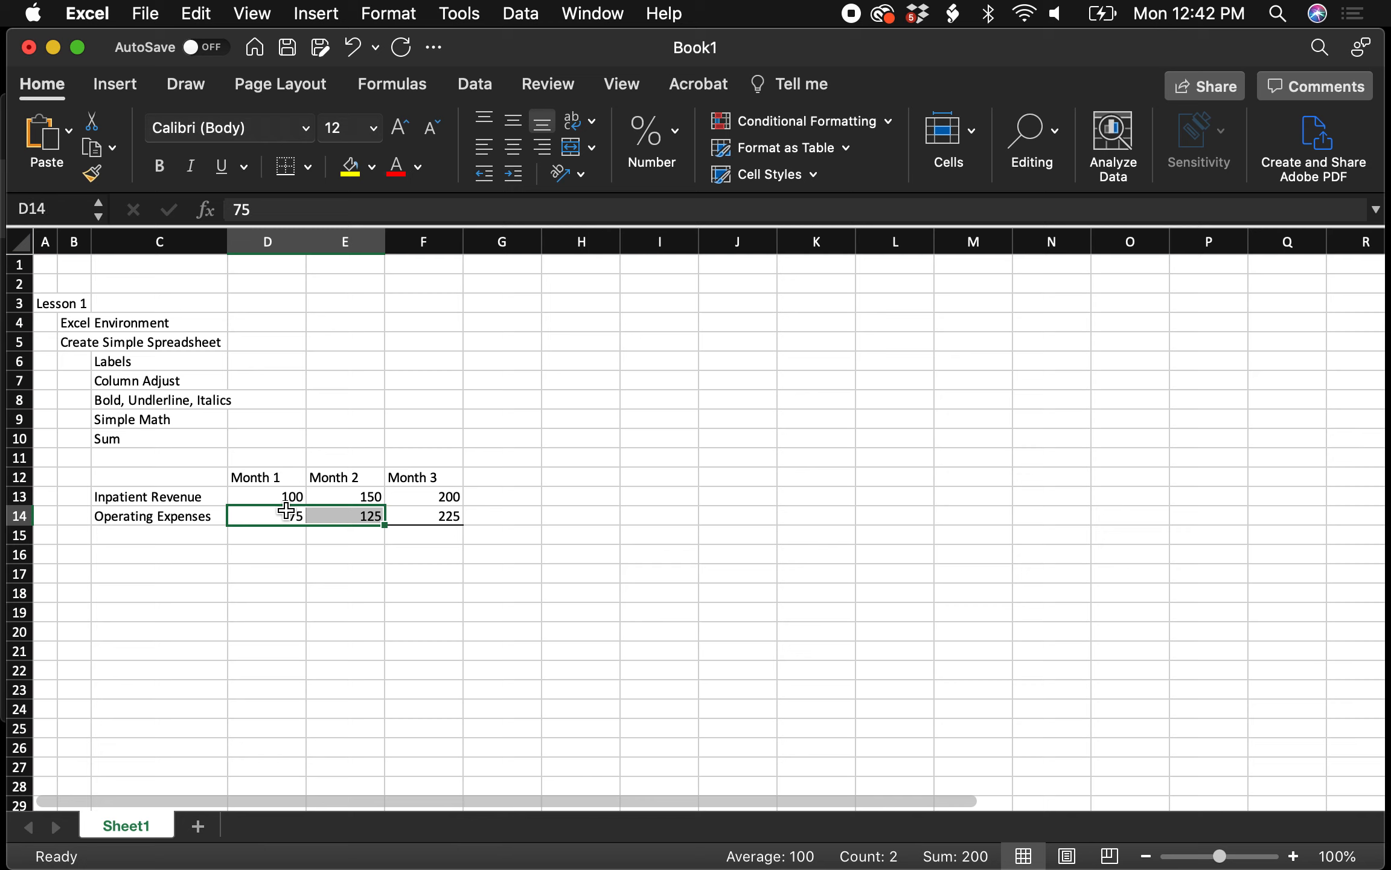
{"action": "key", "text": "shift+Right"}
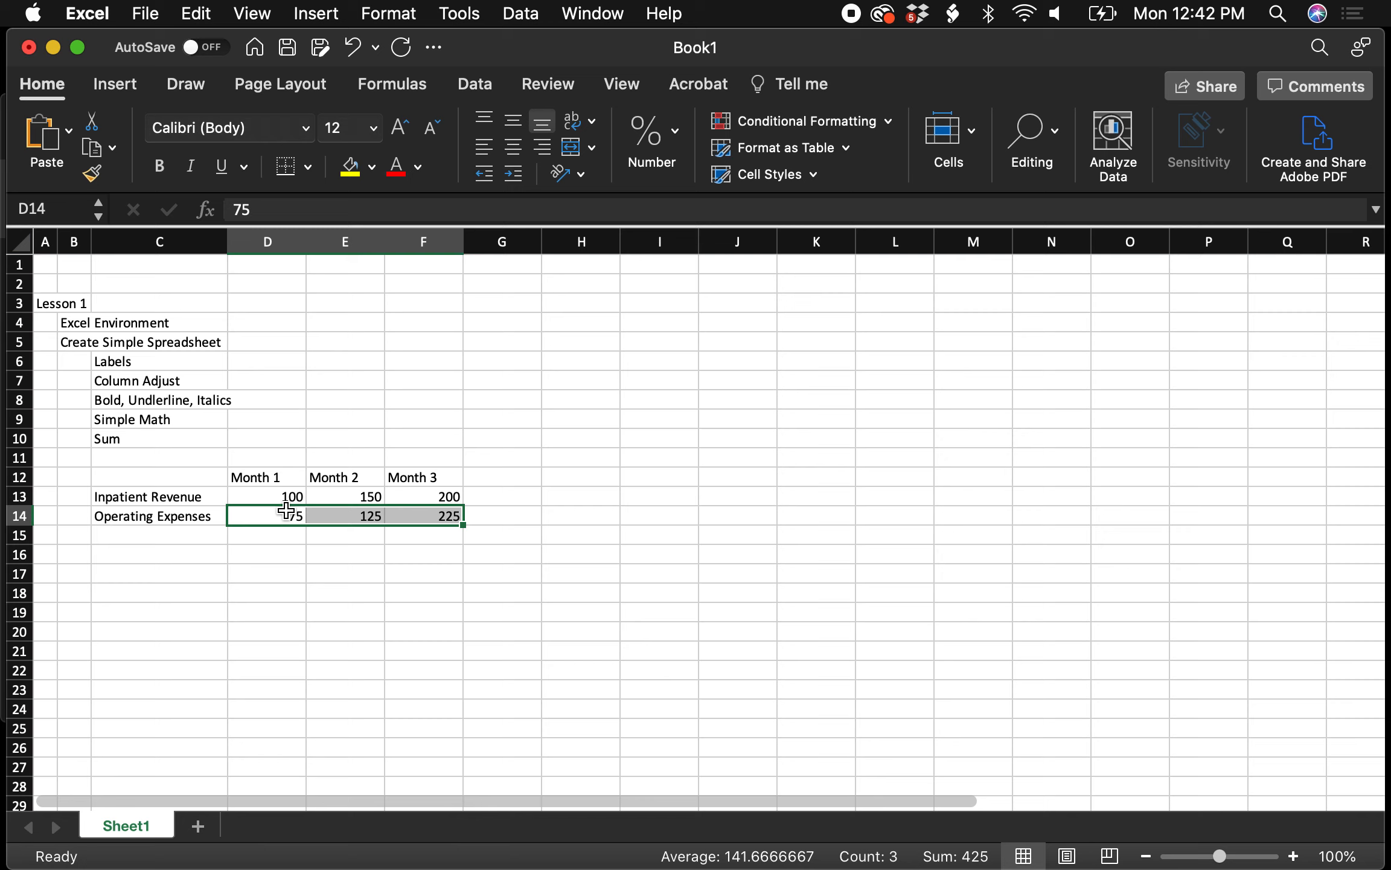
{"action": "left_click", "coordinate": [287, 168]}
{"action": "left_click", "coordinate": [367, 694]}
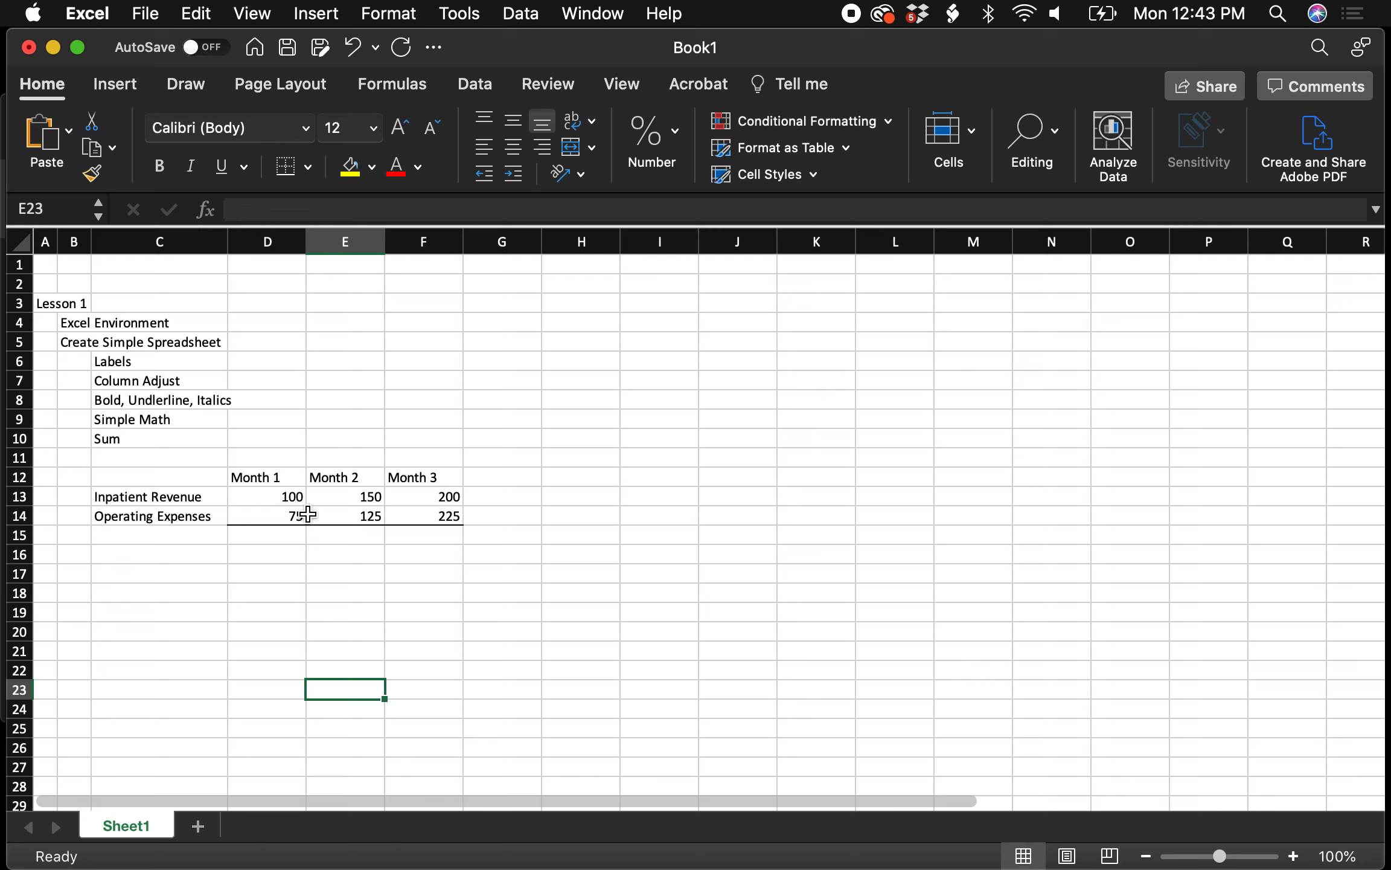
Insert a blank row 14 above Operating Expenses and label it Outpatient Revenue
{"action": "right_click", "coordinate": [16, 516]}
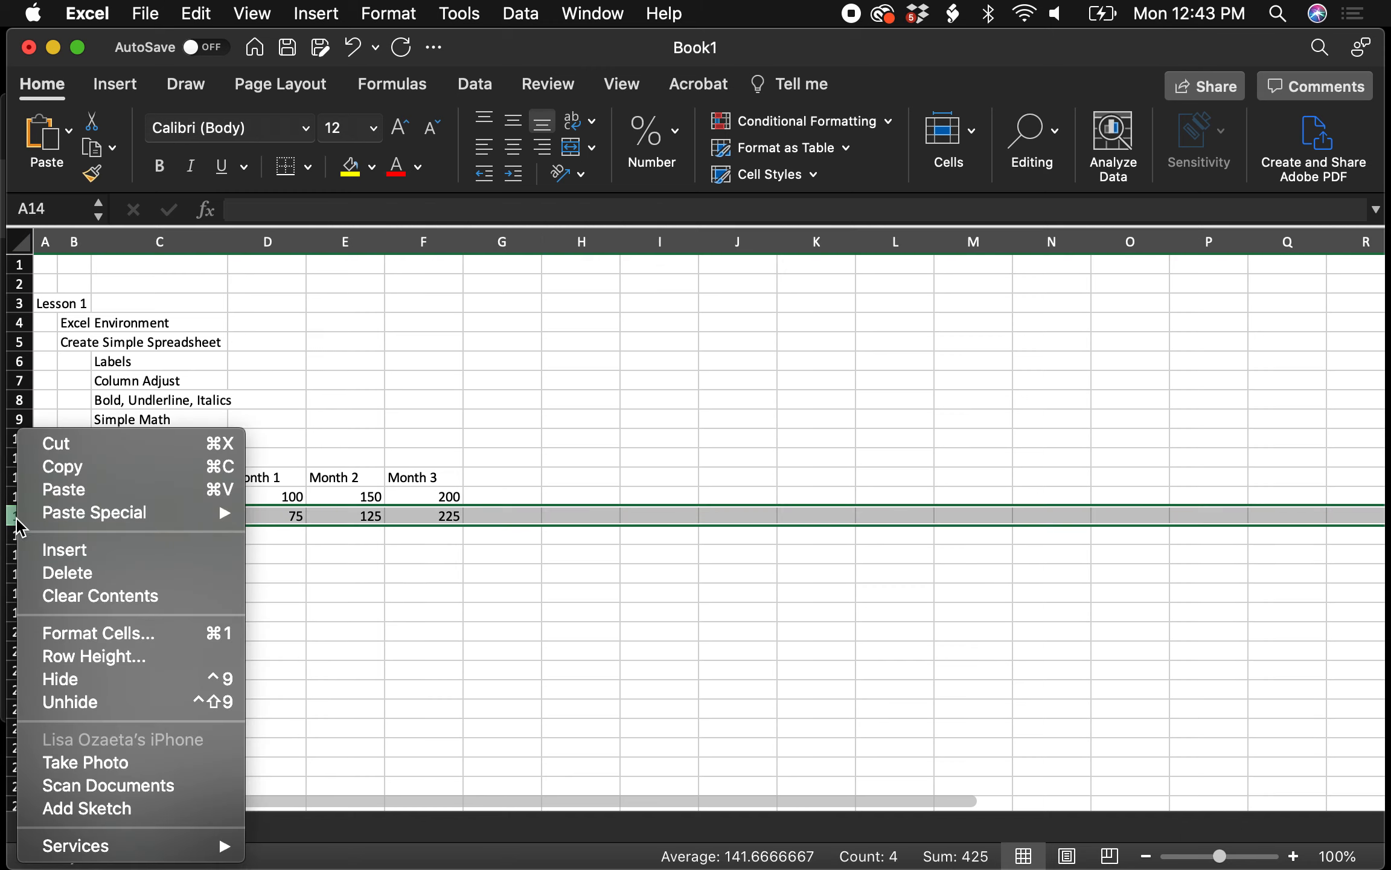
{"action": "left_click", "coordinate": [63, 550]}
{"action": "left_click", "coordinate": [169, 515]}
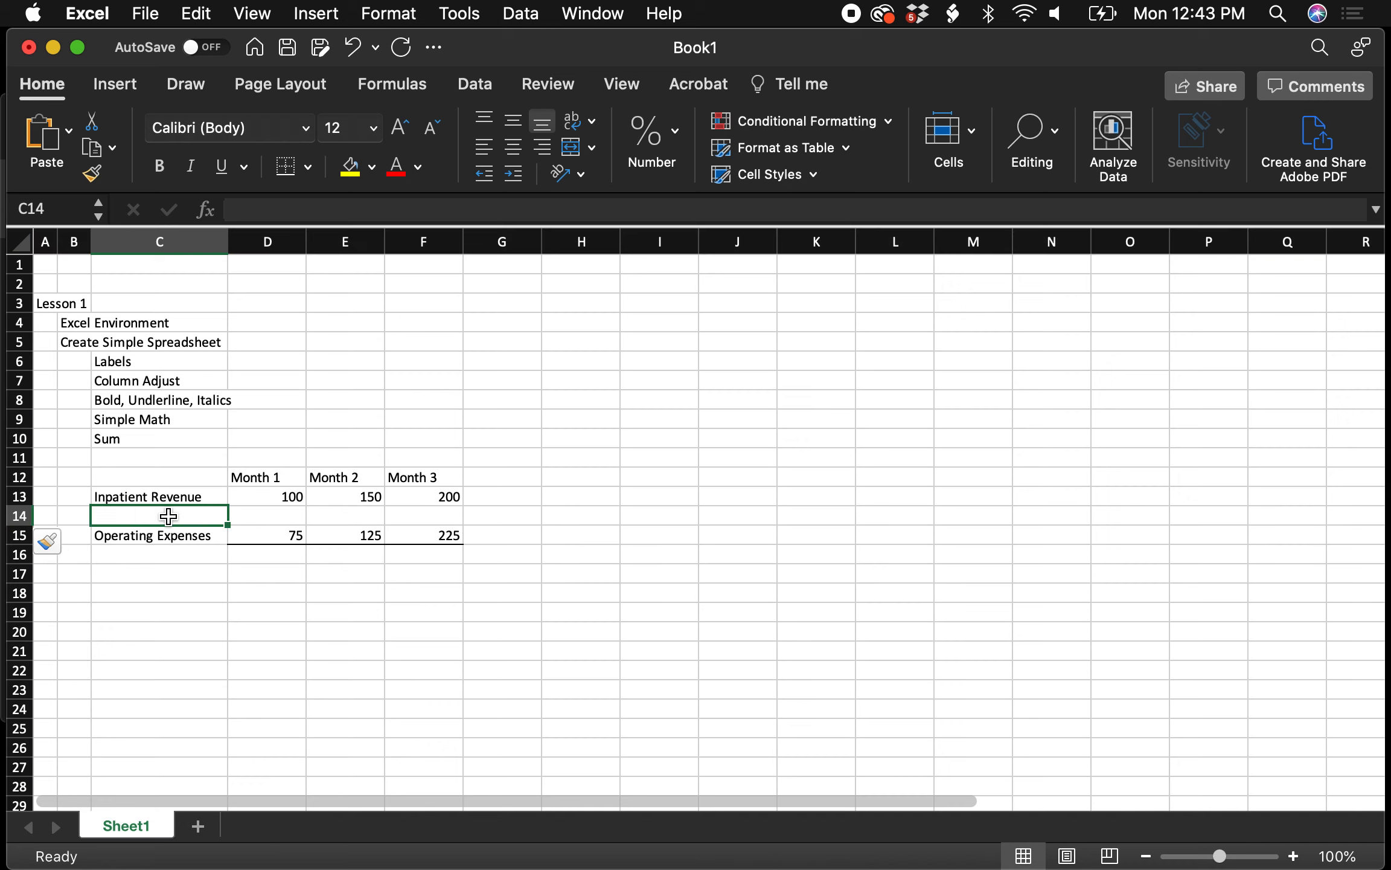
{"action": "type", "text": "Outp"}
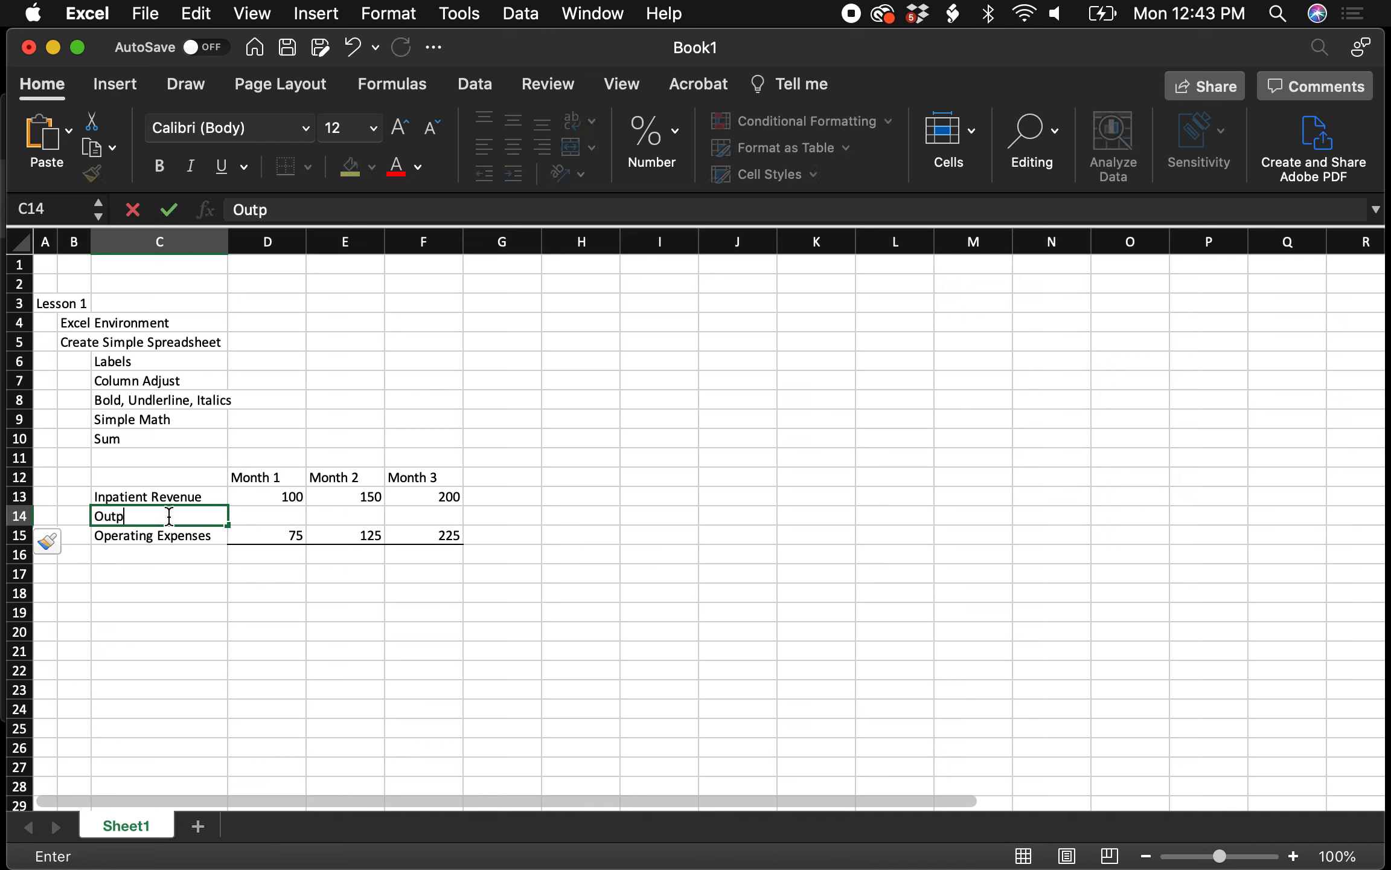
{"action": "type", "text": "atient Revenue"}
{"action": "key", "text": "Tab"}
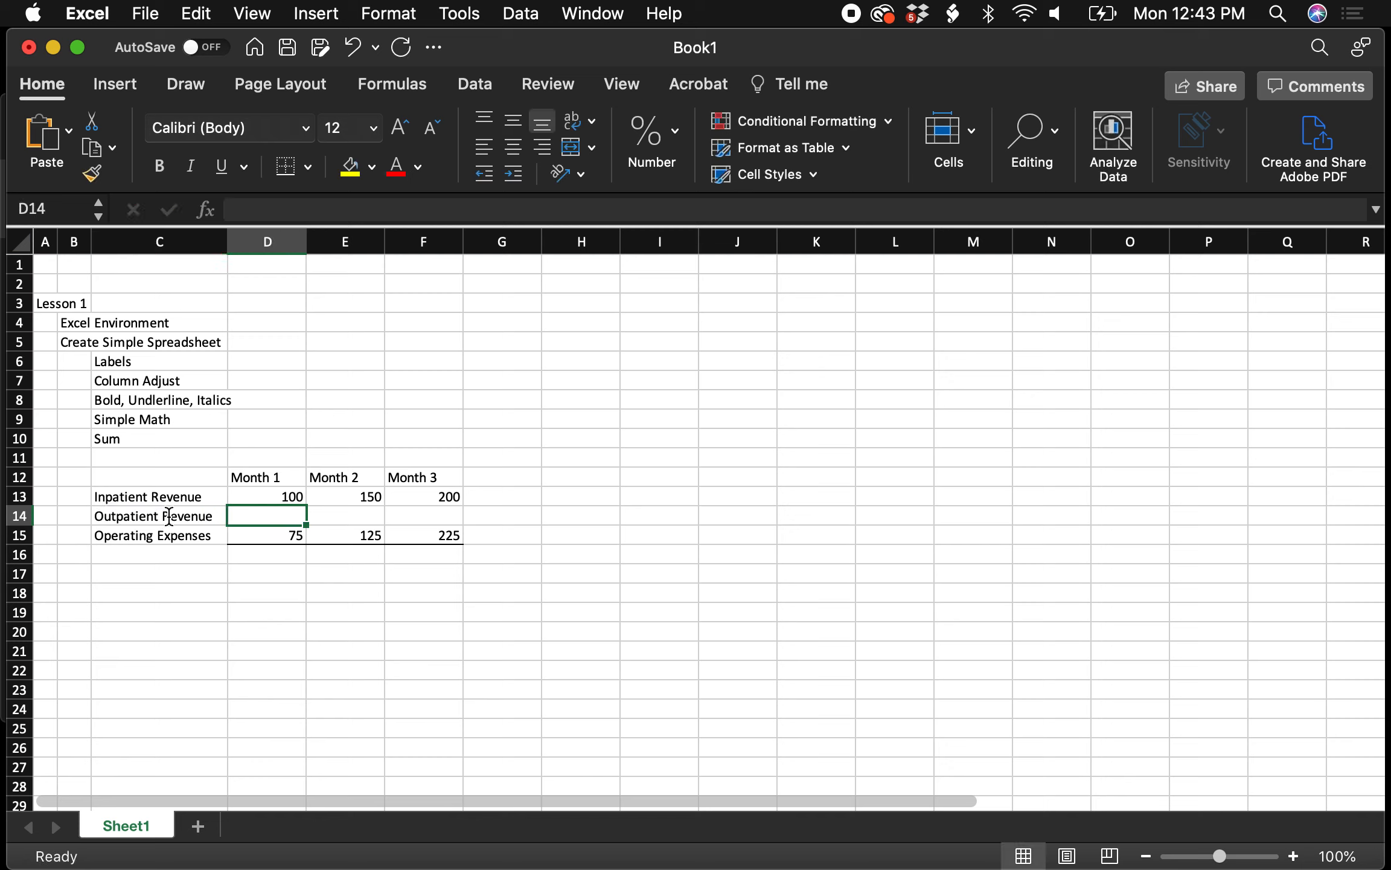
Enter Outpatient Revenue values 25, 20 and 20 for Months 1 to 3
{"action": "type", "text": "25"}
{"action": "key", "text": "Tab"}
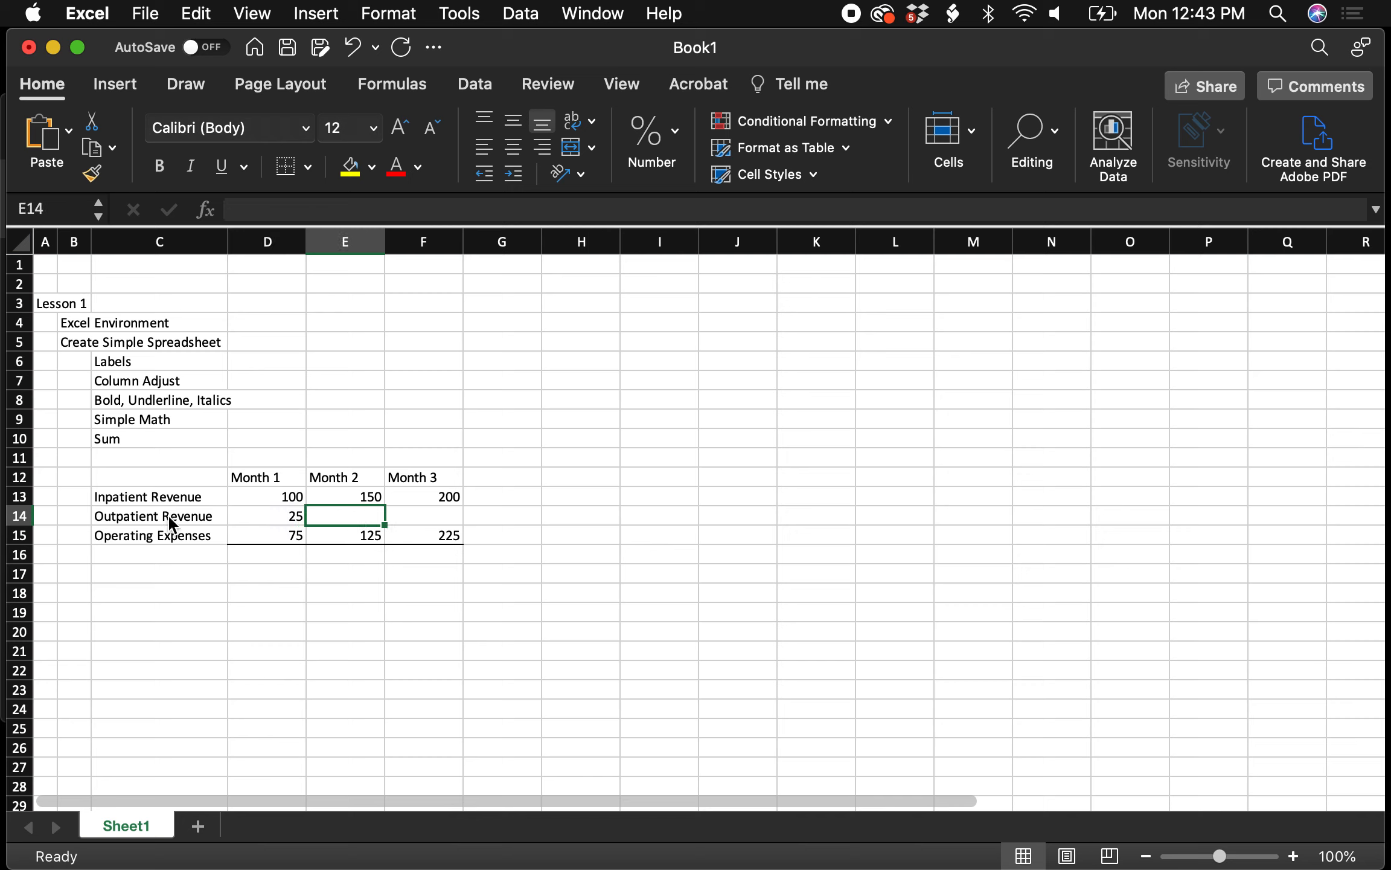
{"action": "type", "text": "20"}
{"action": "key", "text": "Tab"}
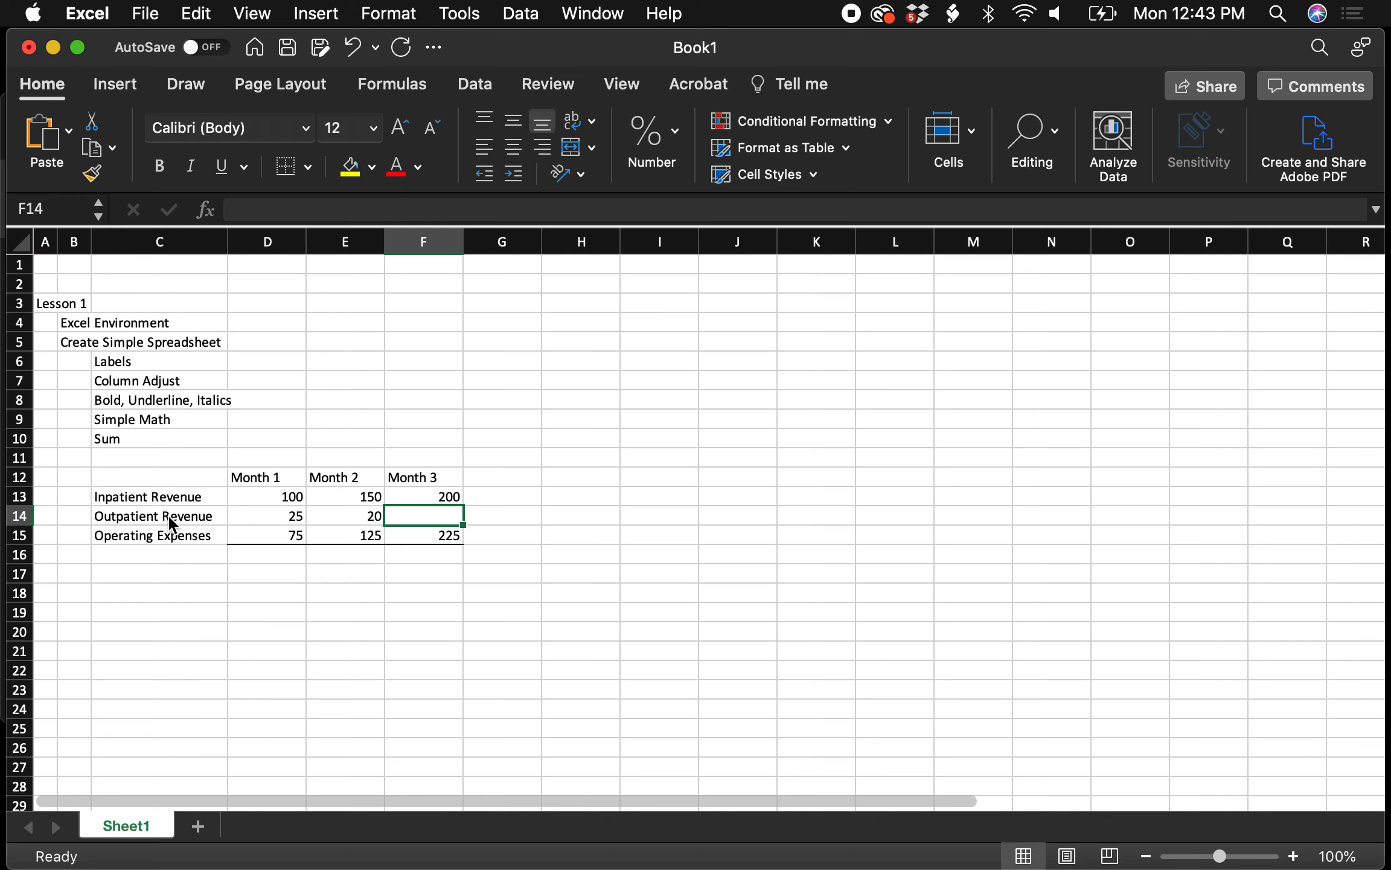
{"action": "type", "text": "20"}
{"action": "left_click", "coordinate": [173, 527]}
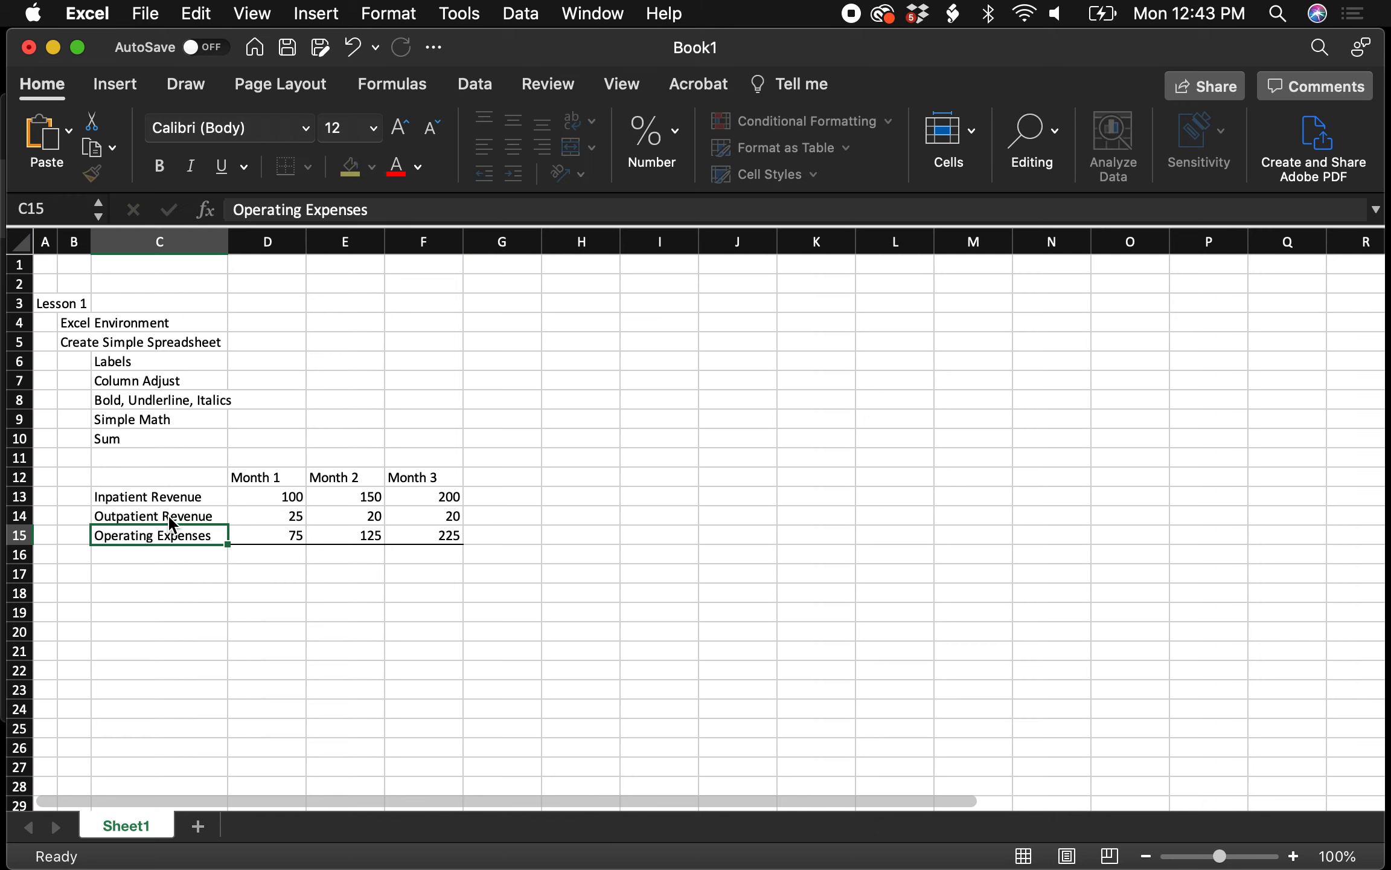
{"action": "left_click", "coordinate": [20, 535]}
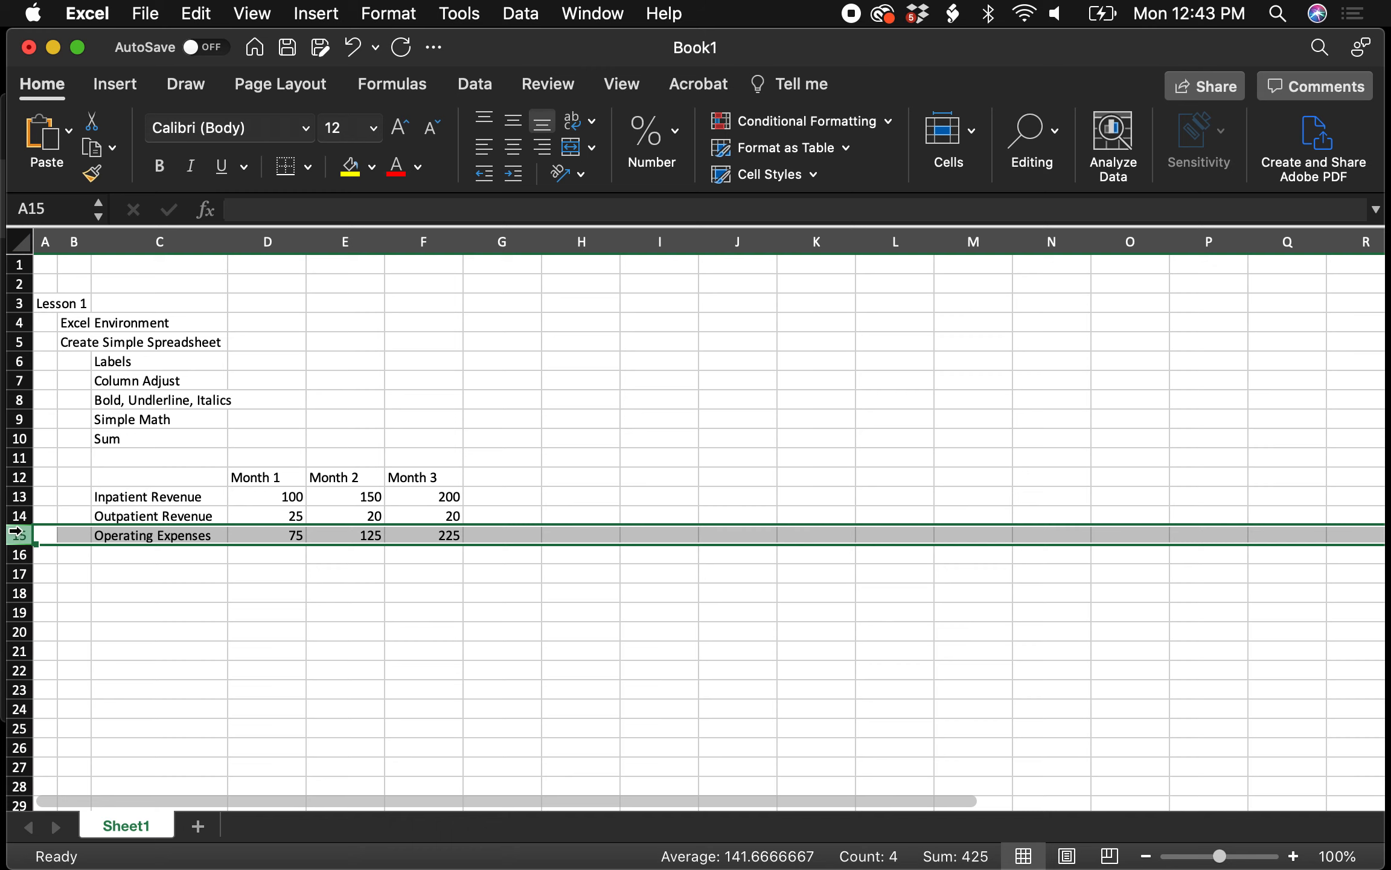
Insert a blank row 15 above Operating Expenses and label C15 'Total Revenue'
{"action": "right_click", "coordinate": [17, 531]}
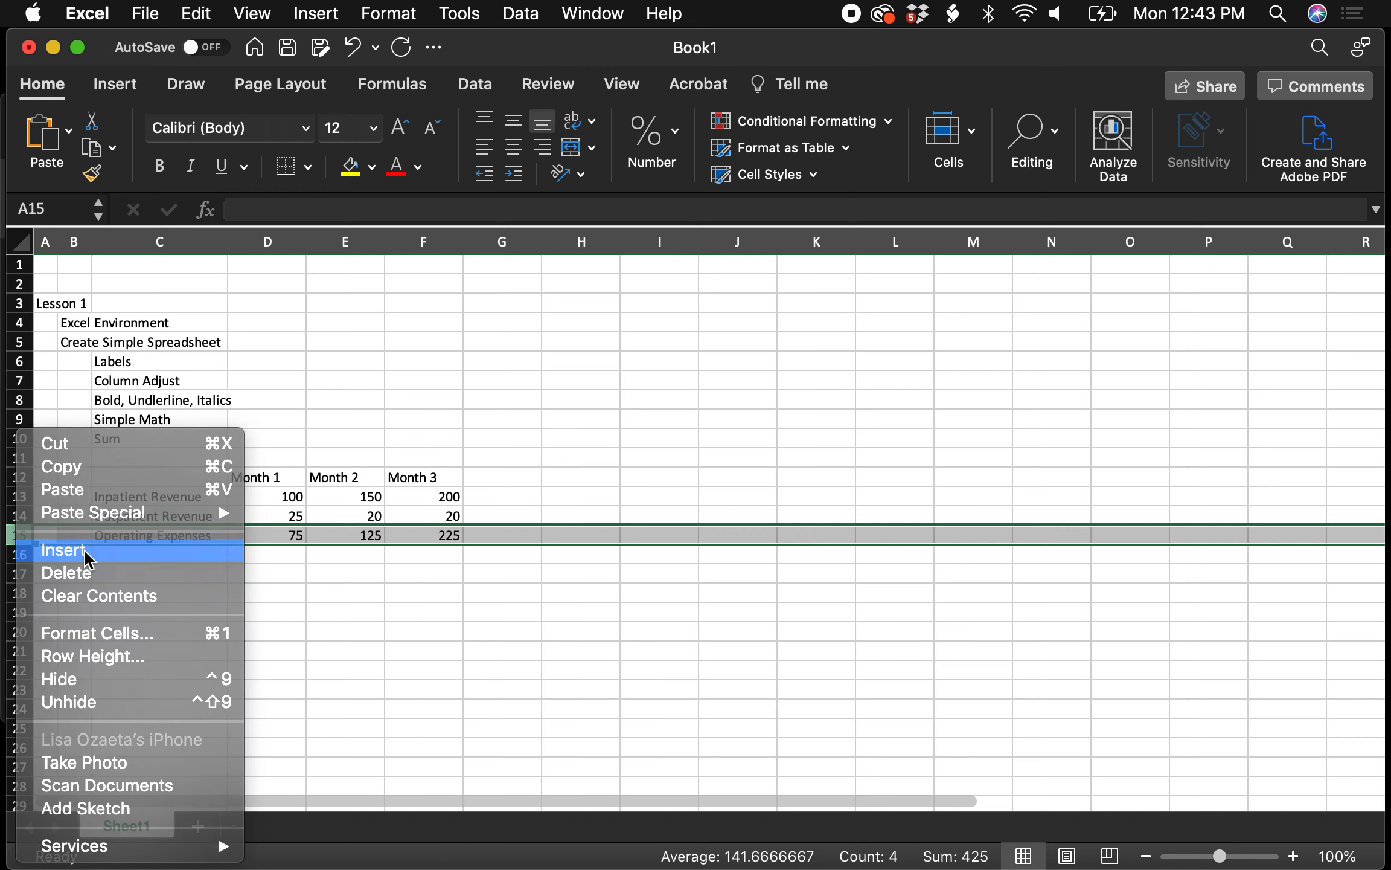
{"action": "left_click", "coordinate": [87, 551]}
{"action": "left_click", "coordinate": [175, 537]}
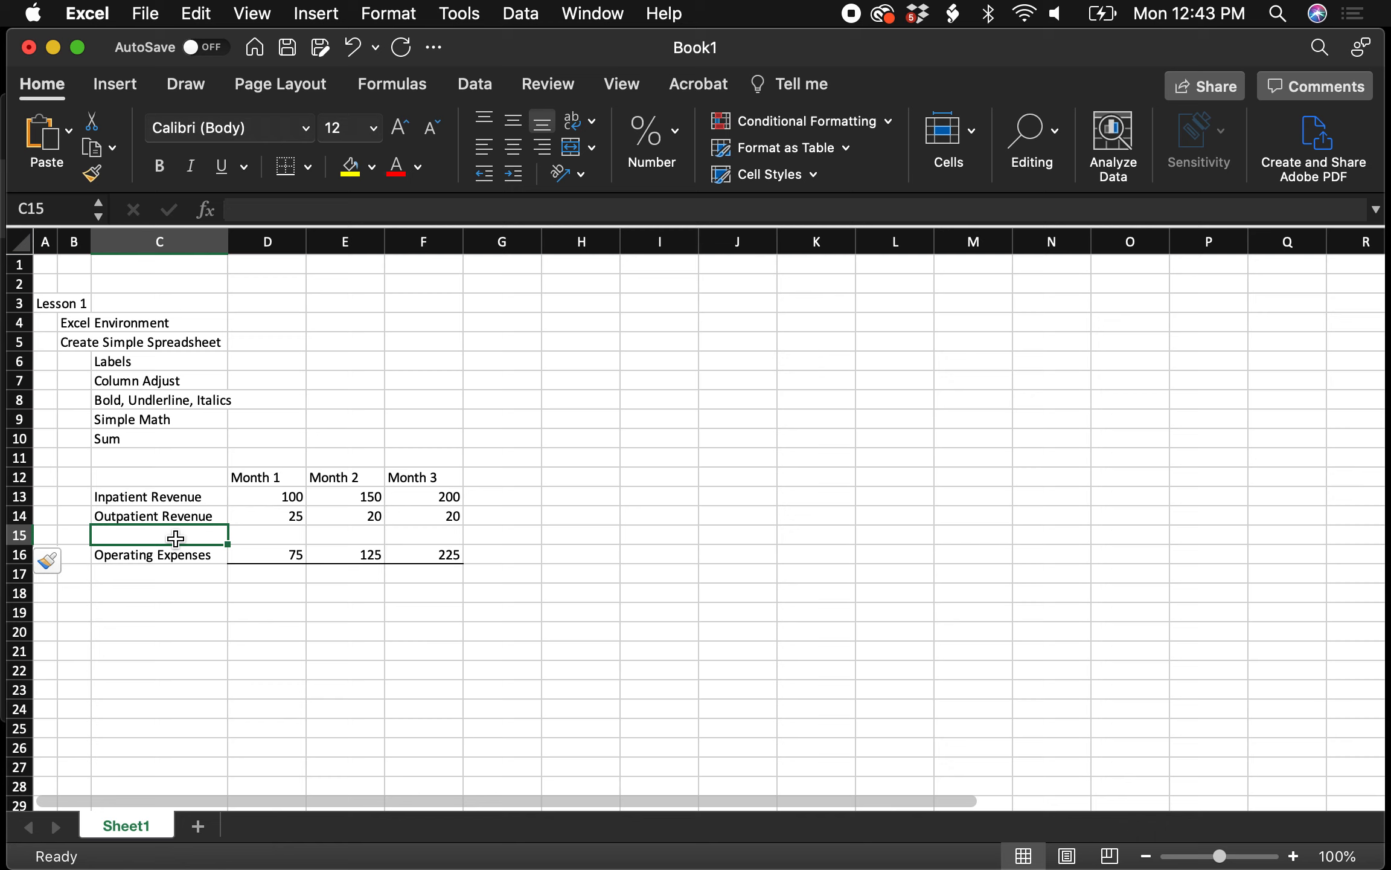
{"action": "type", "text": "Total Reve"}
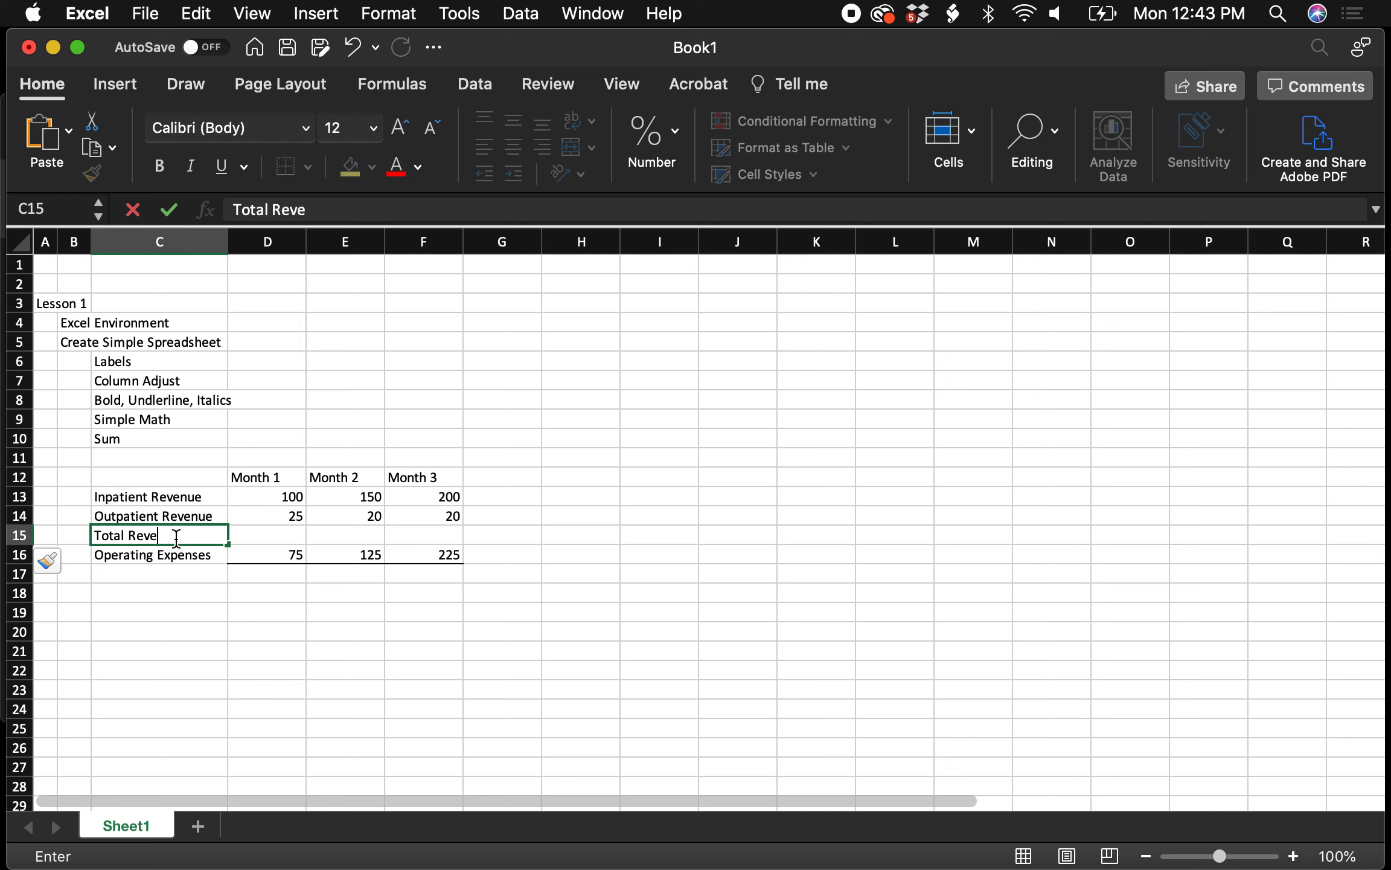
{"action": "type", "text": "nue"}
{"action": "left_click", "coordinate": [298, 519]}
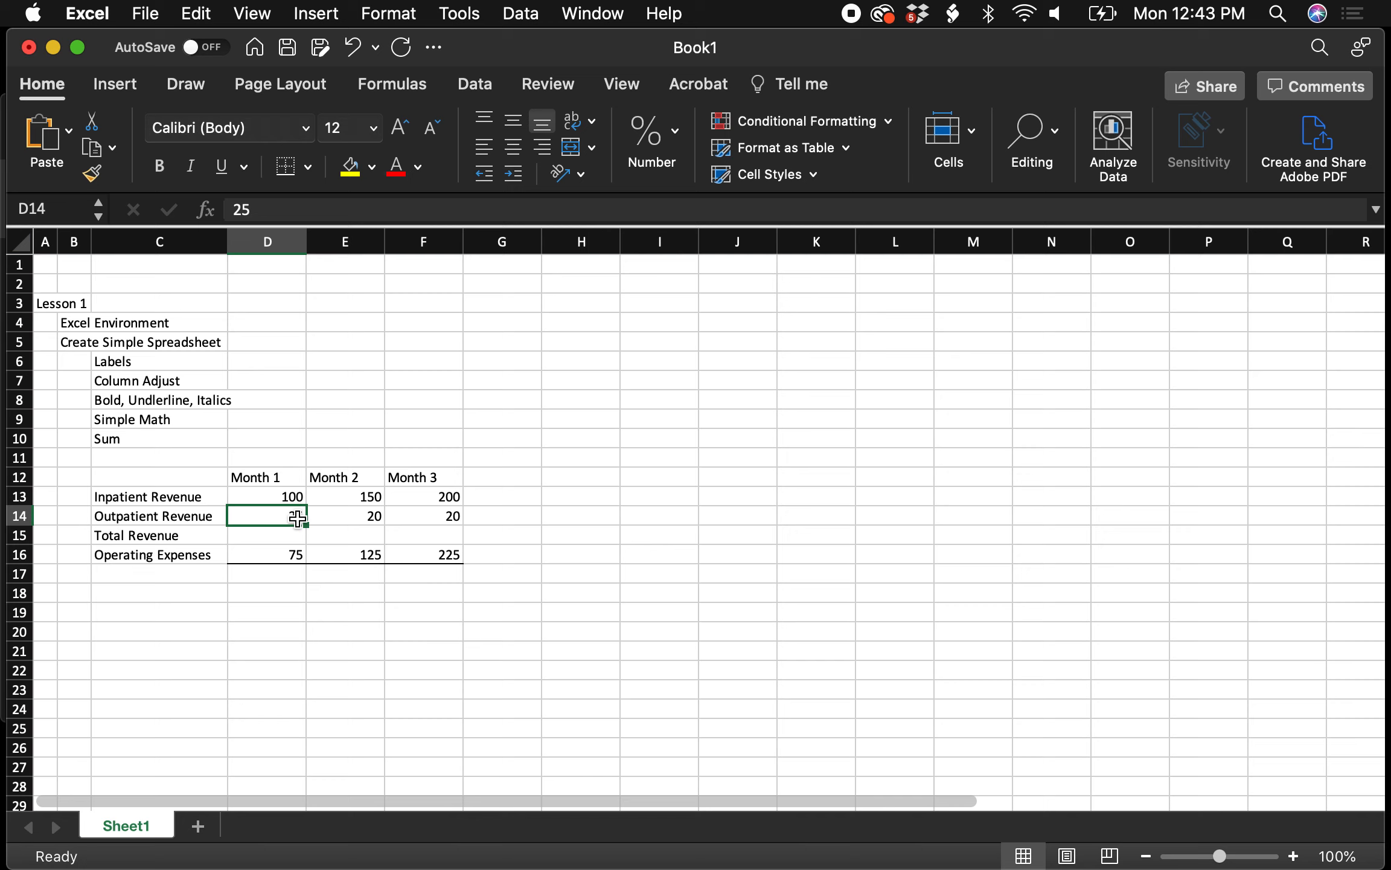
{"action": "key", "text": "shift+Right"}
{"action": "key", "text": "shift+Right"}
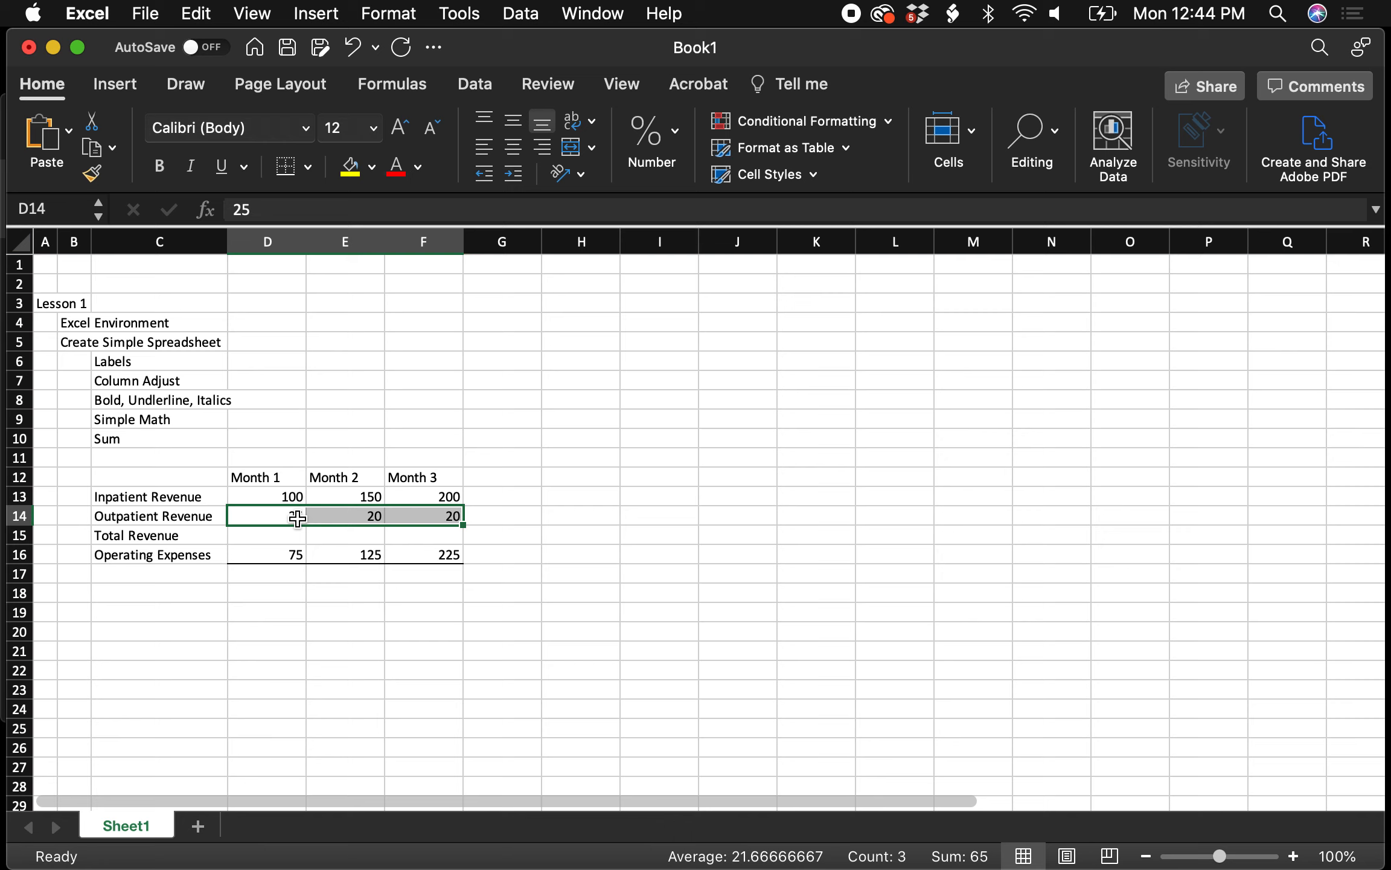
{"action": "left_click", "coordinate": [297, 519]}
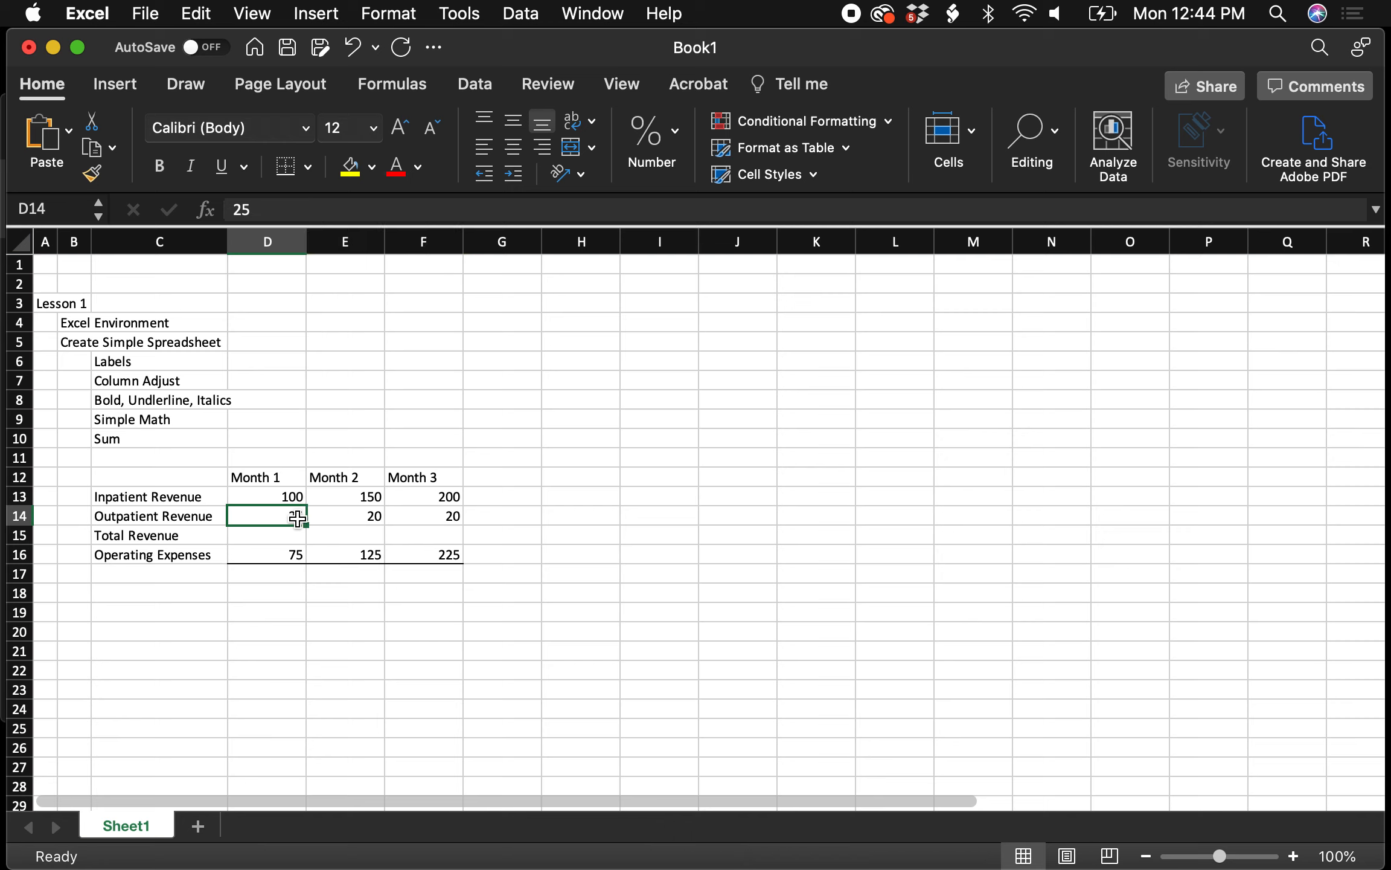
{"action": "key", "text": "shift+Right"}
{"action": "key", "text": "shift+Right"}
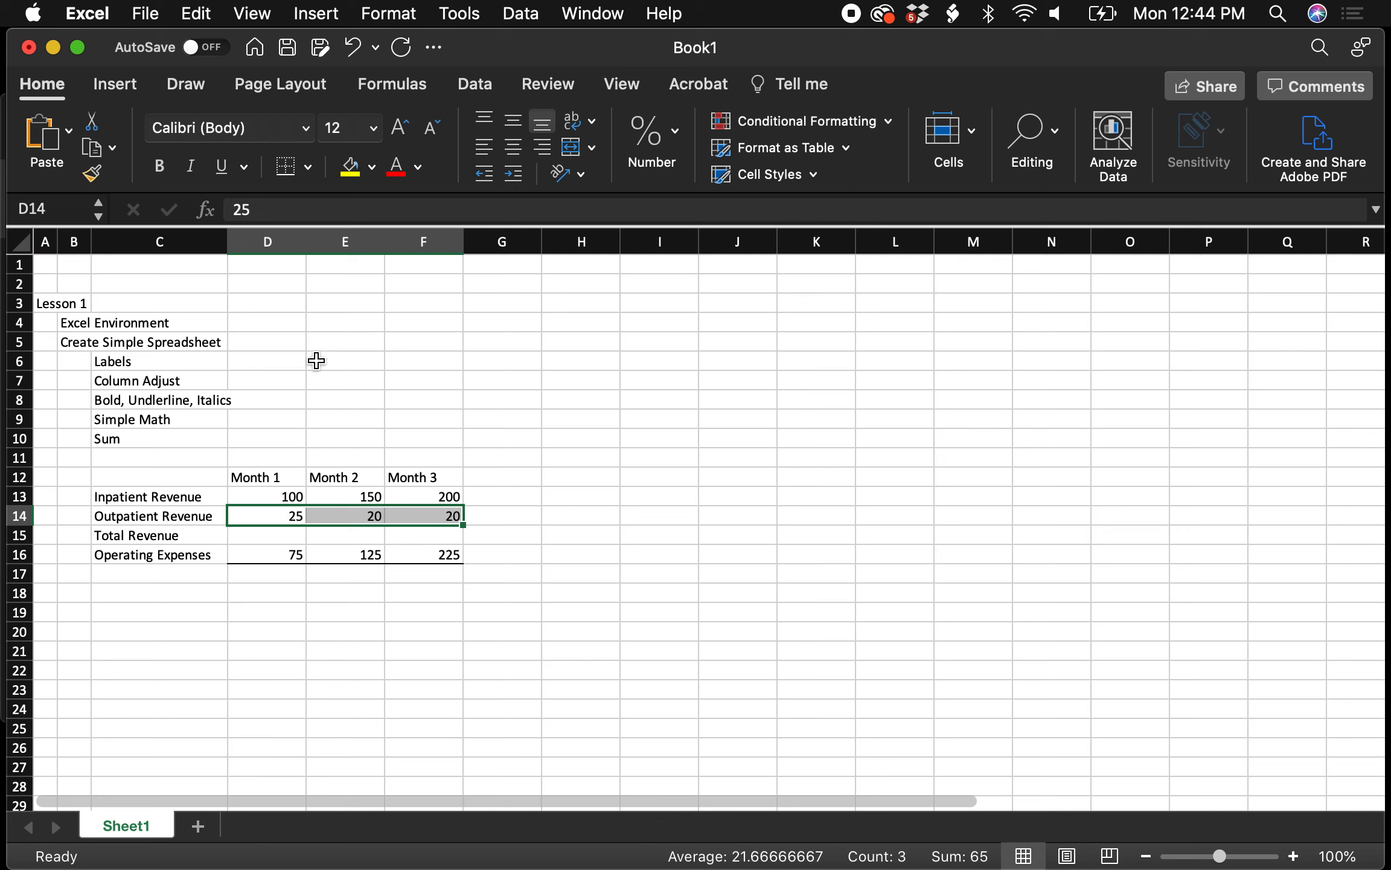
{"action": "left_click", "coordinate": [292, 539]}
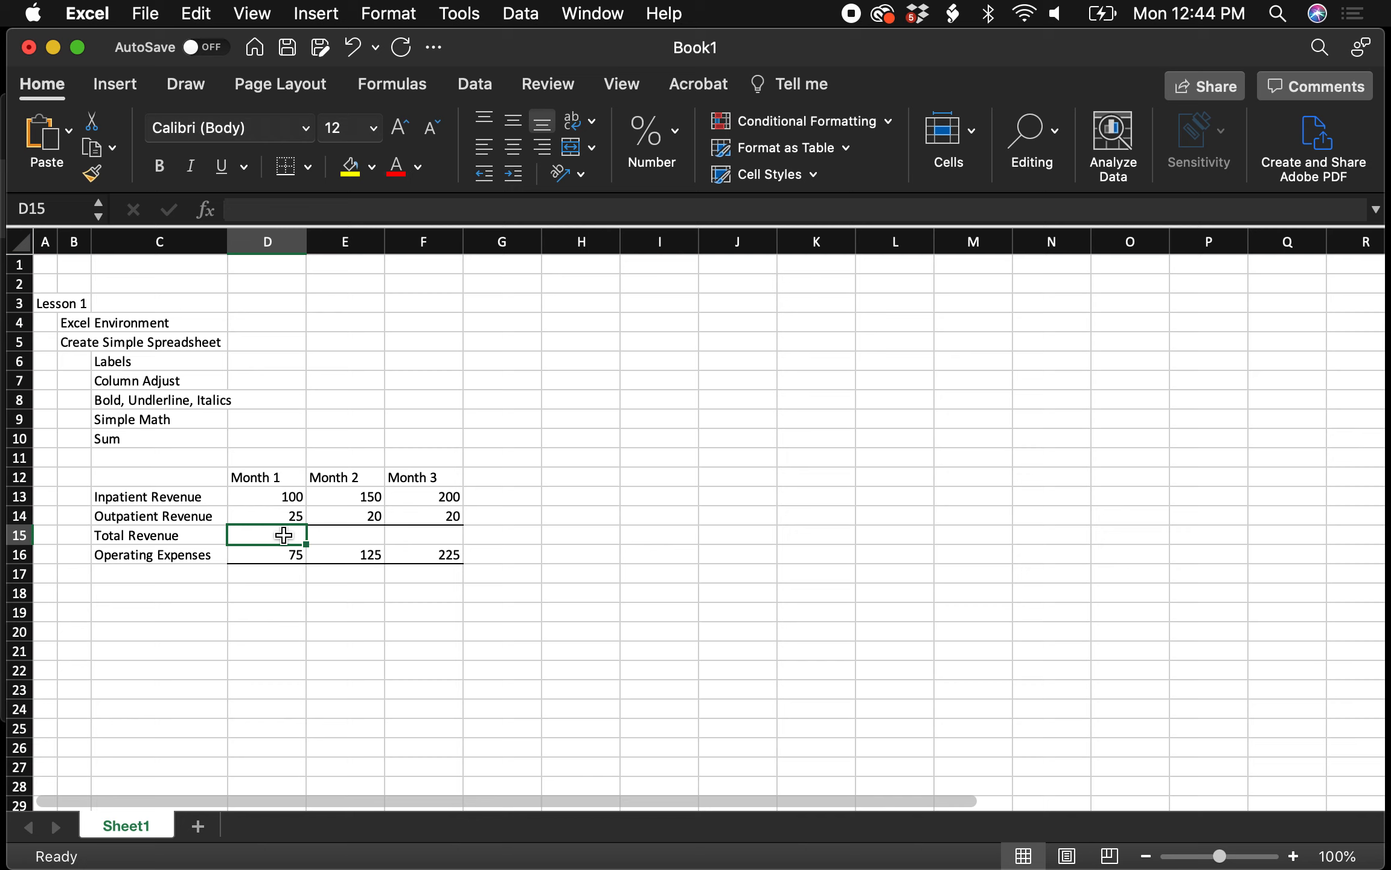
Enter =D13+D14 in D15 so Month 1 Total Revenue shows 125
{"action": "type", "text": "="}
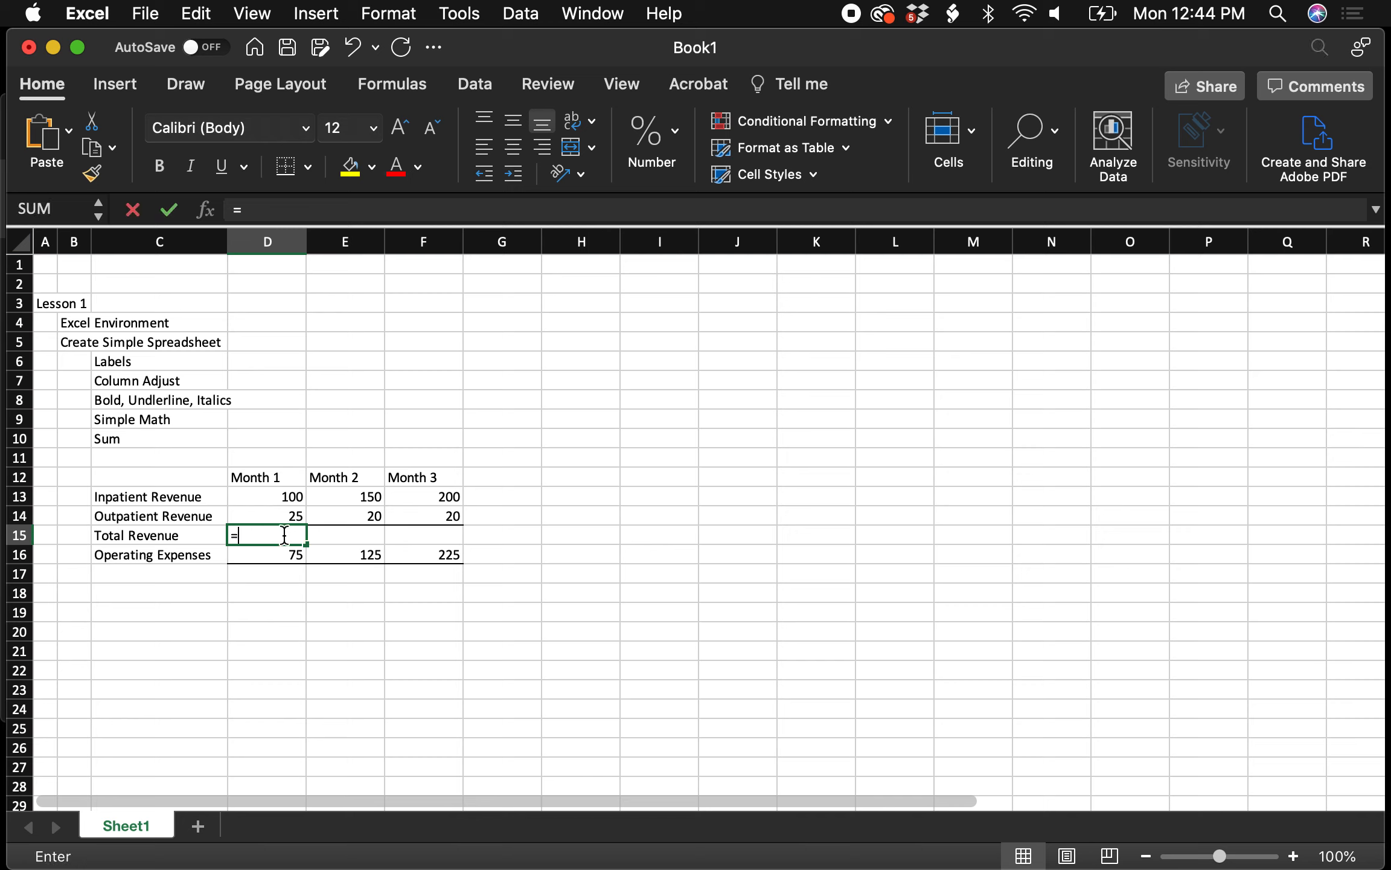
{"action": "left_click", "coordinate": [289, 501]}
{"action": "type", "text": "+"}
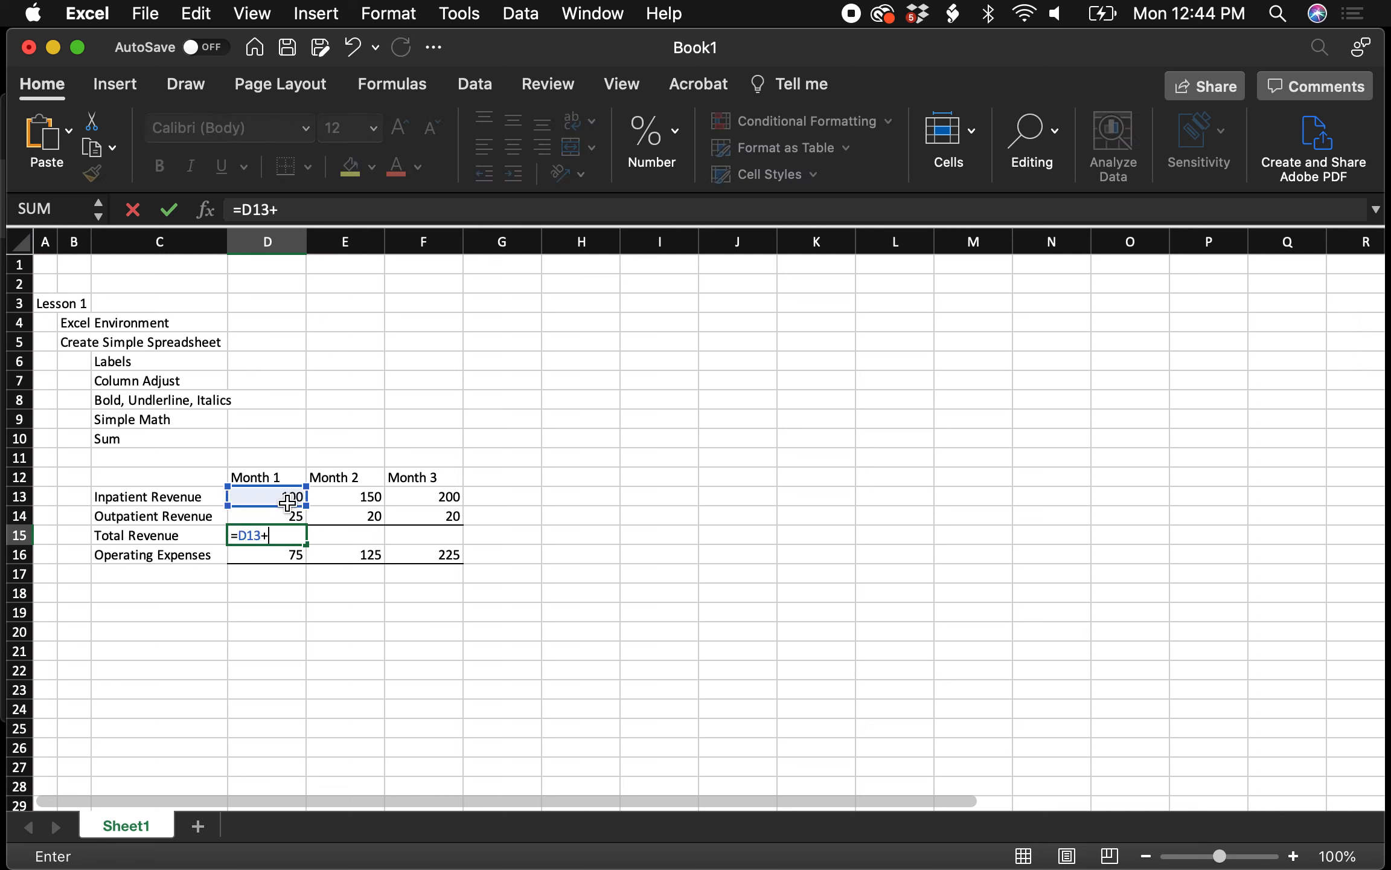
{"action": "left_click", "coordinate": [291, 513]}
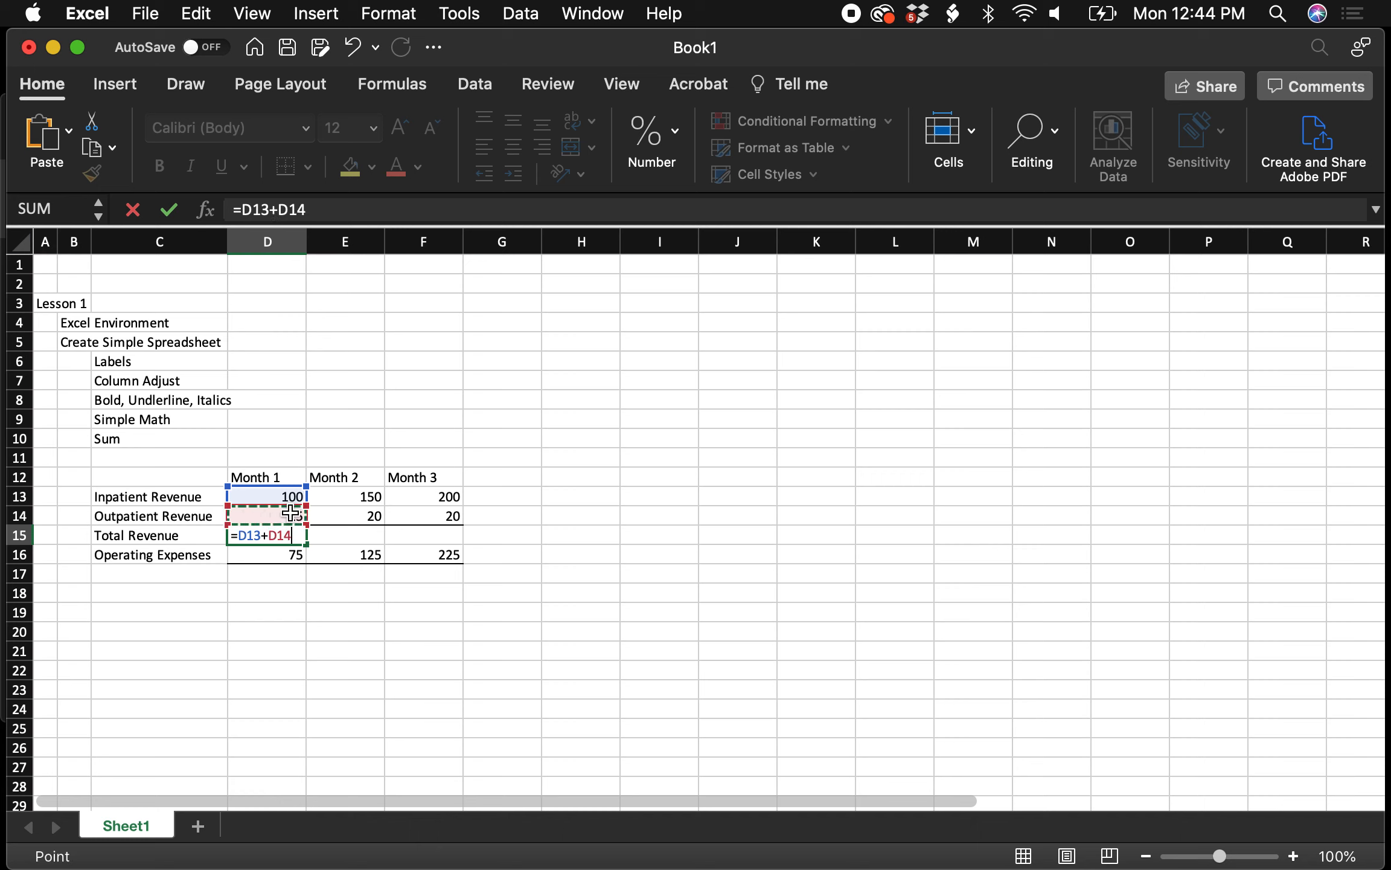
{"action": "key", "text": "Return"}
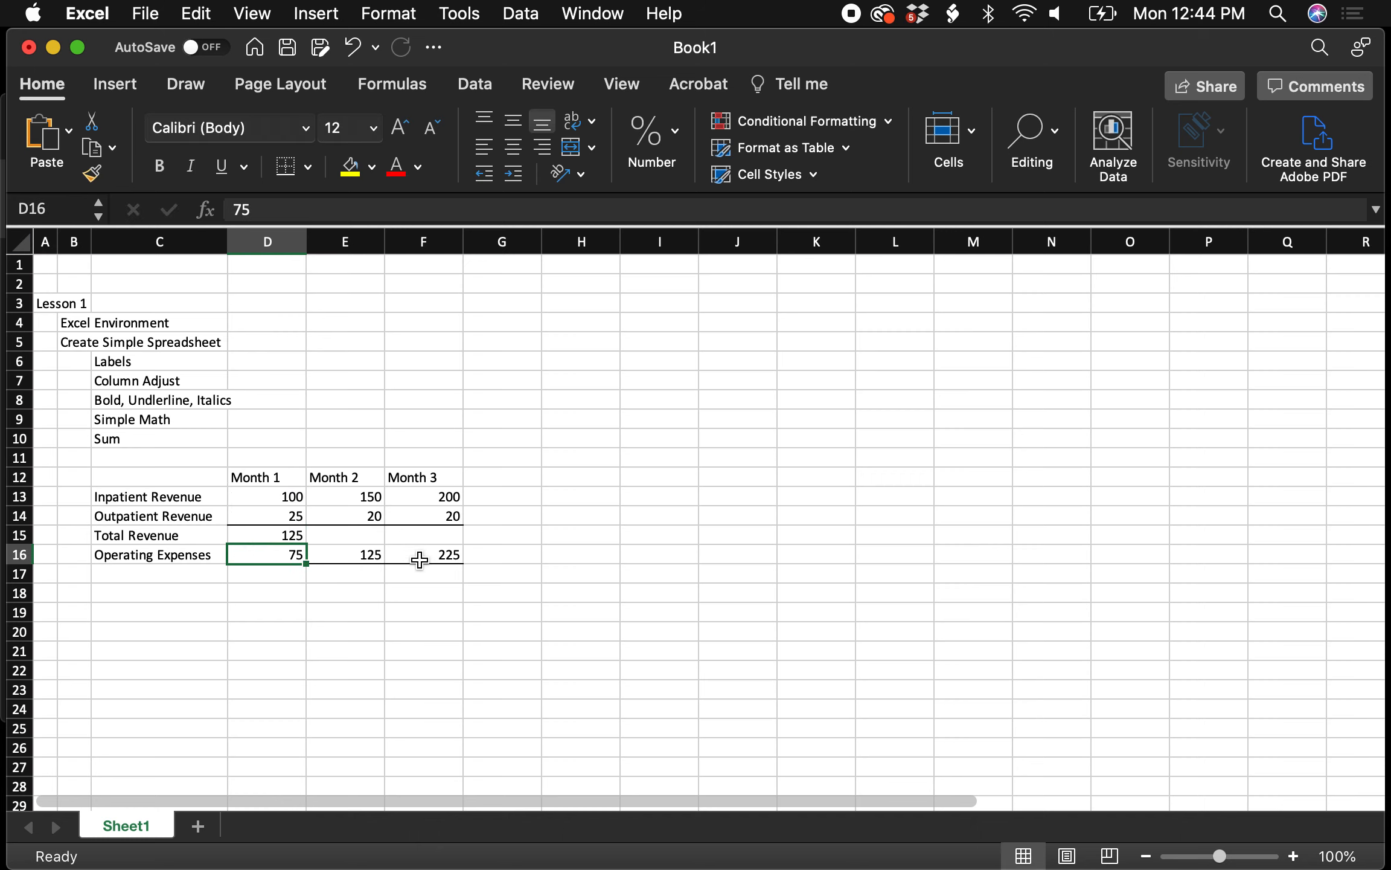
Enter =SUM(E13,E14) in E15, accepting Excel's correction, so Month 2 totals 170
{"action": "left_click", "coordinate": [378, 535]}
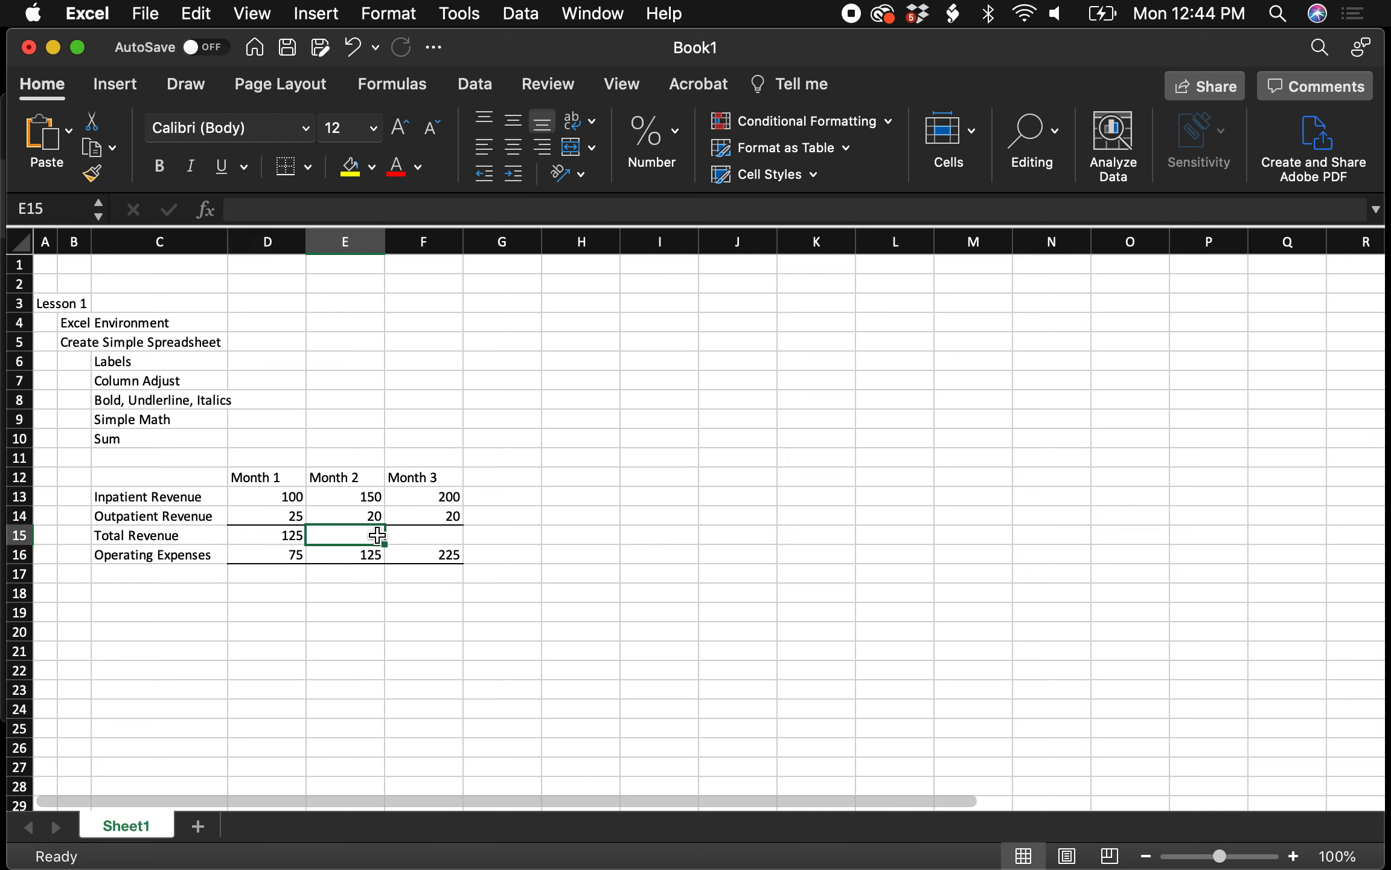
{"action": "type", "text": "="}
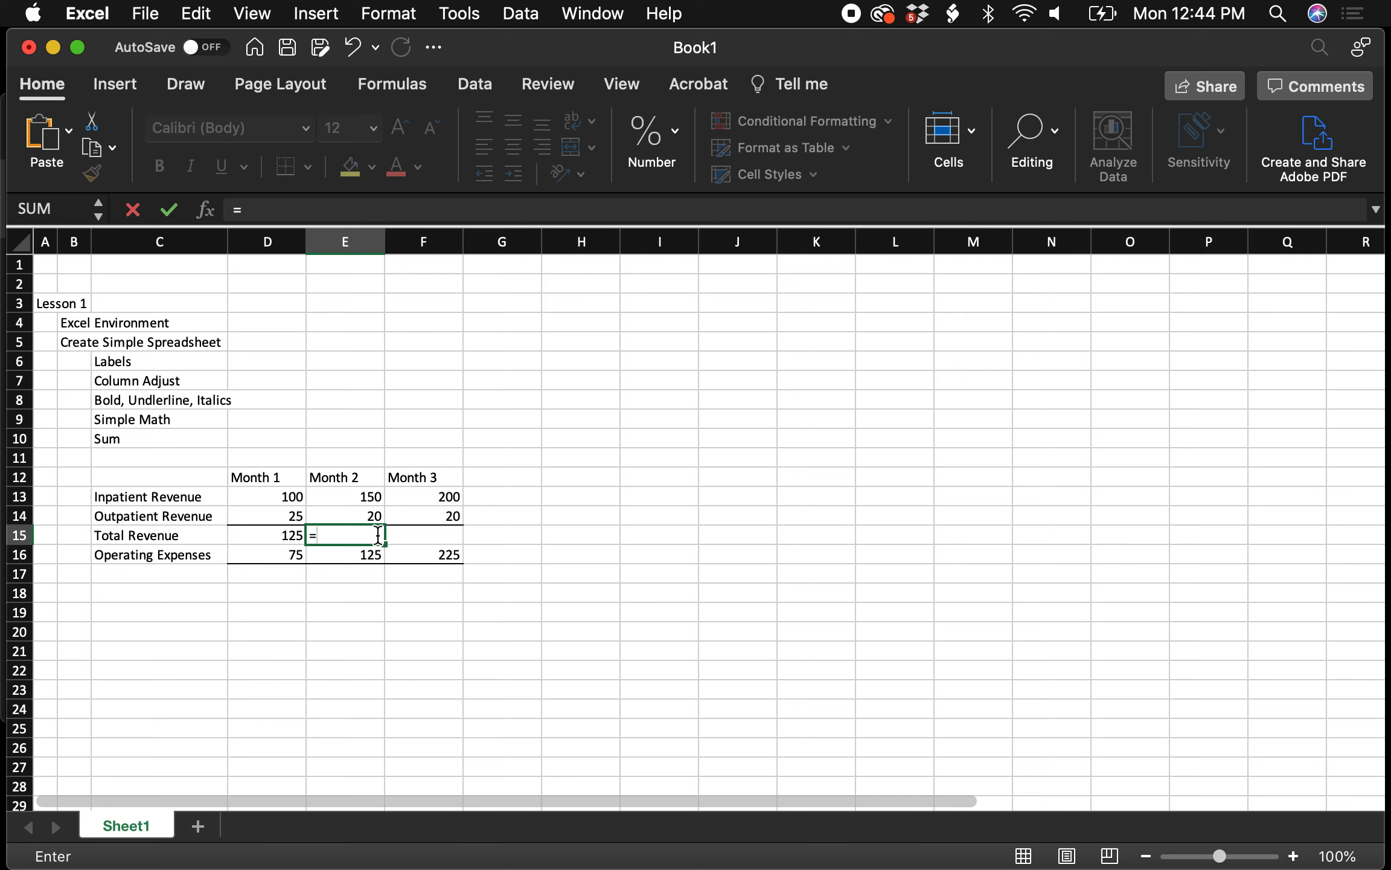
{"action": "type", "text": "(s"}
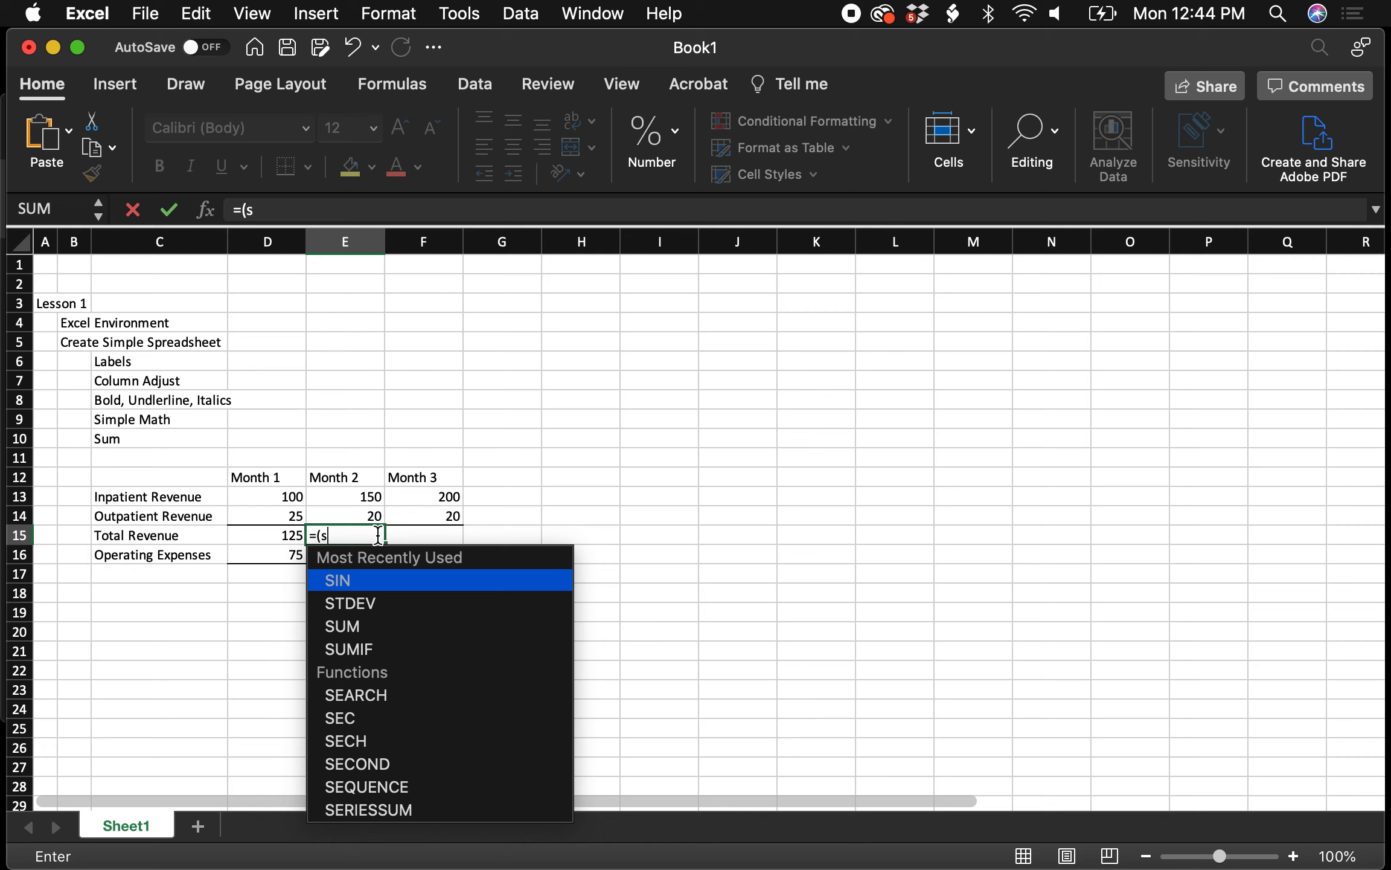
{"action": "double_click", "coordinate": [390, 628]}
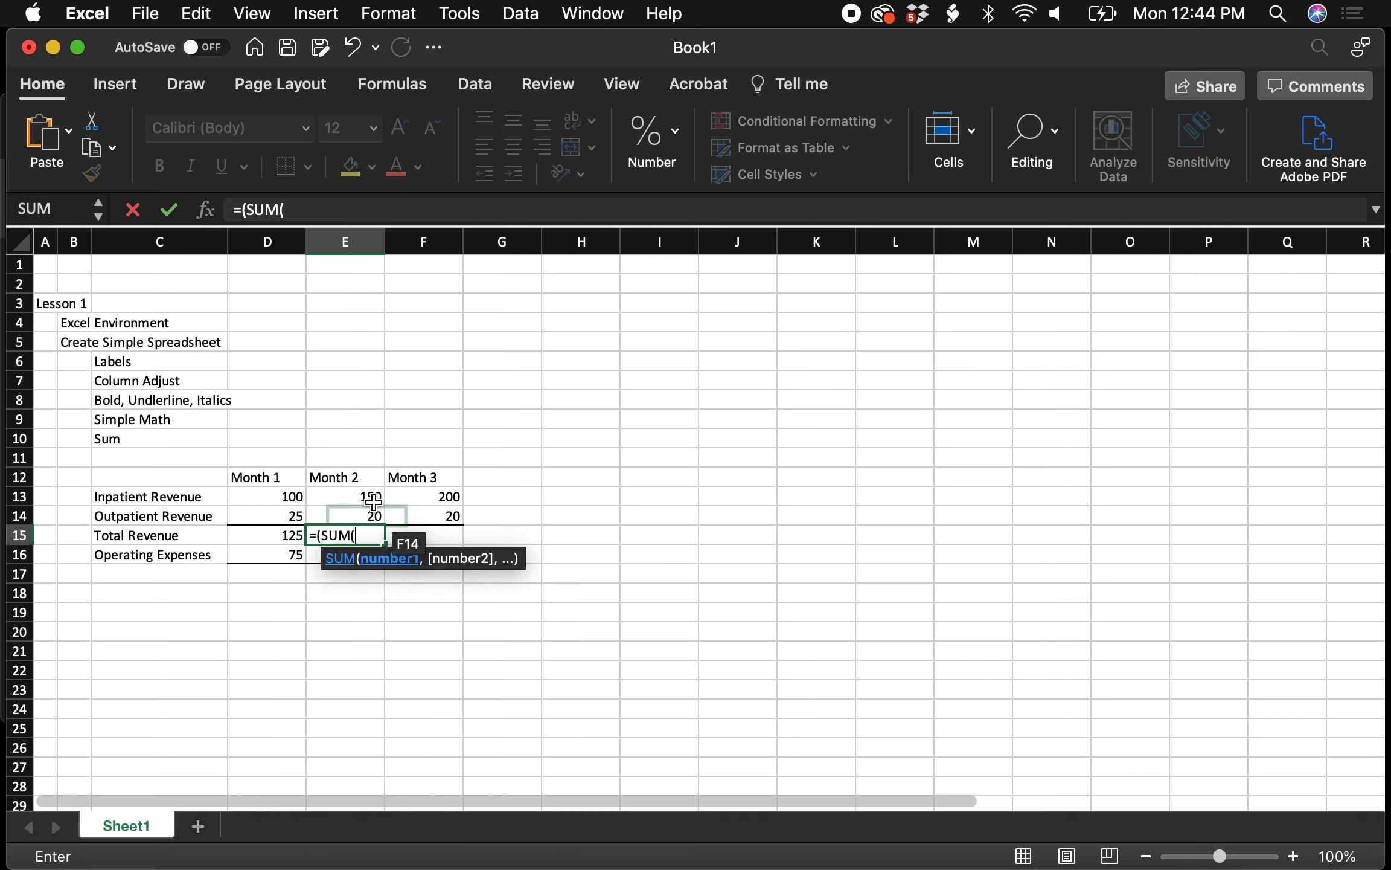
{"action": "left_click", "coordinate": [348, 504]}
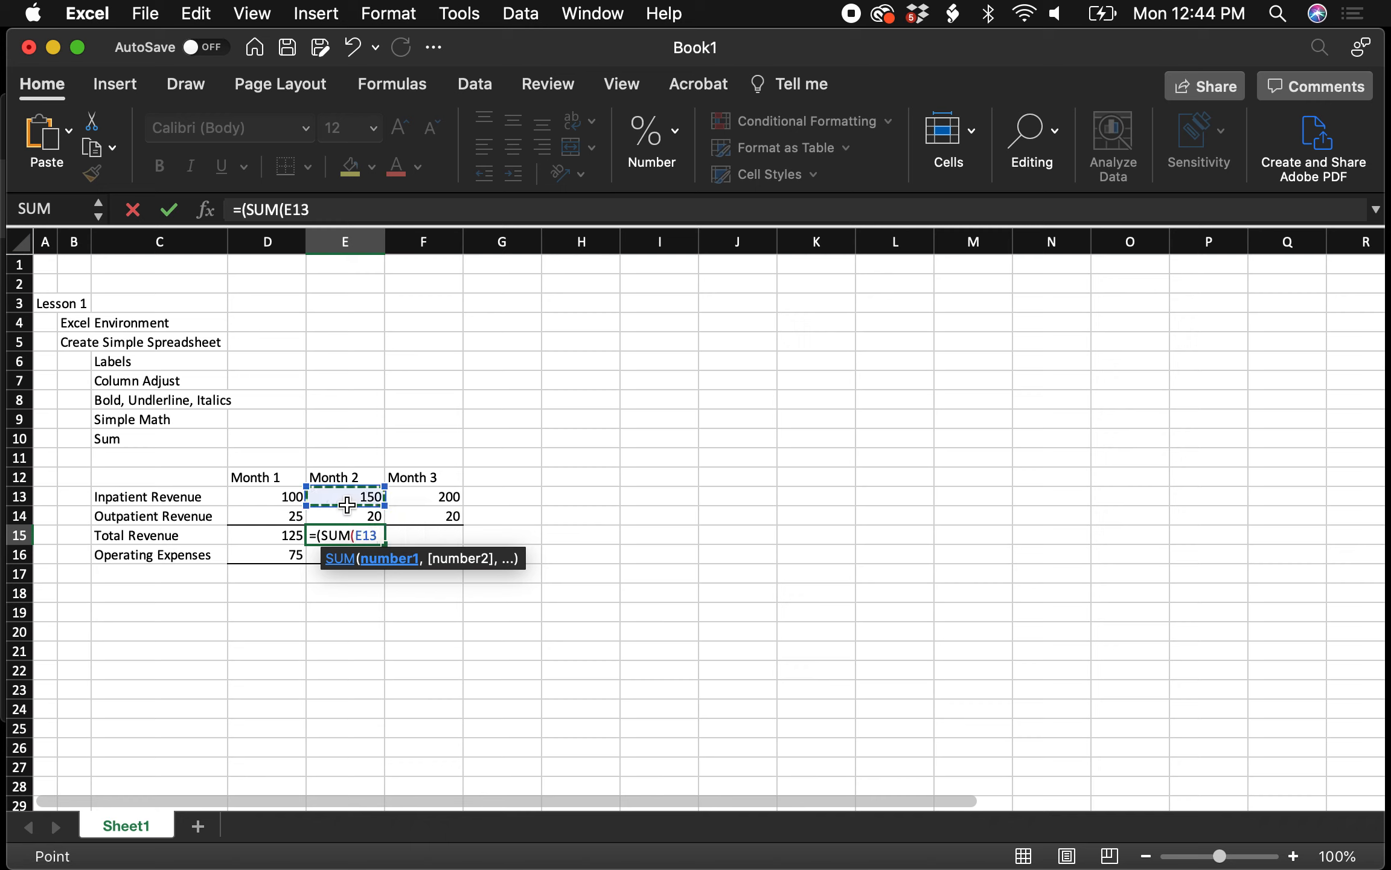
{"action": "type", "text": ","}
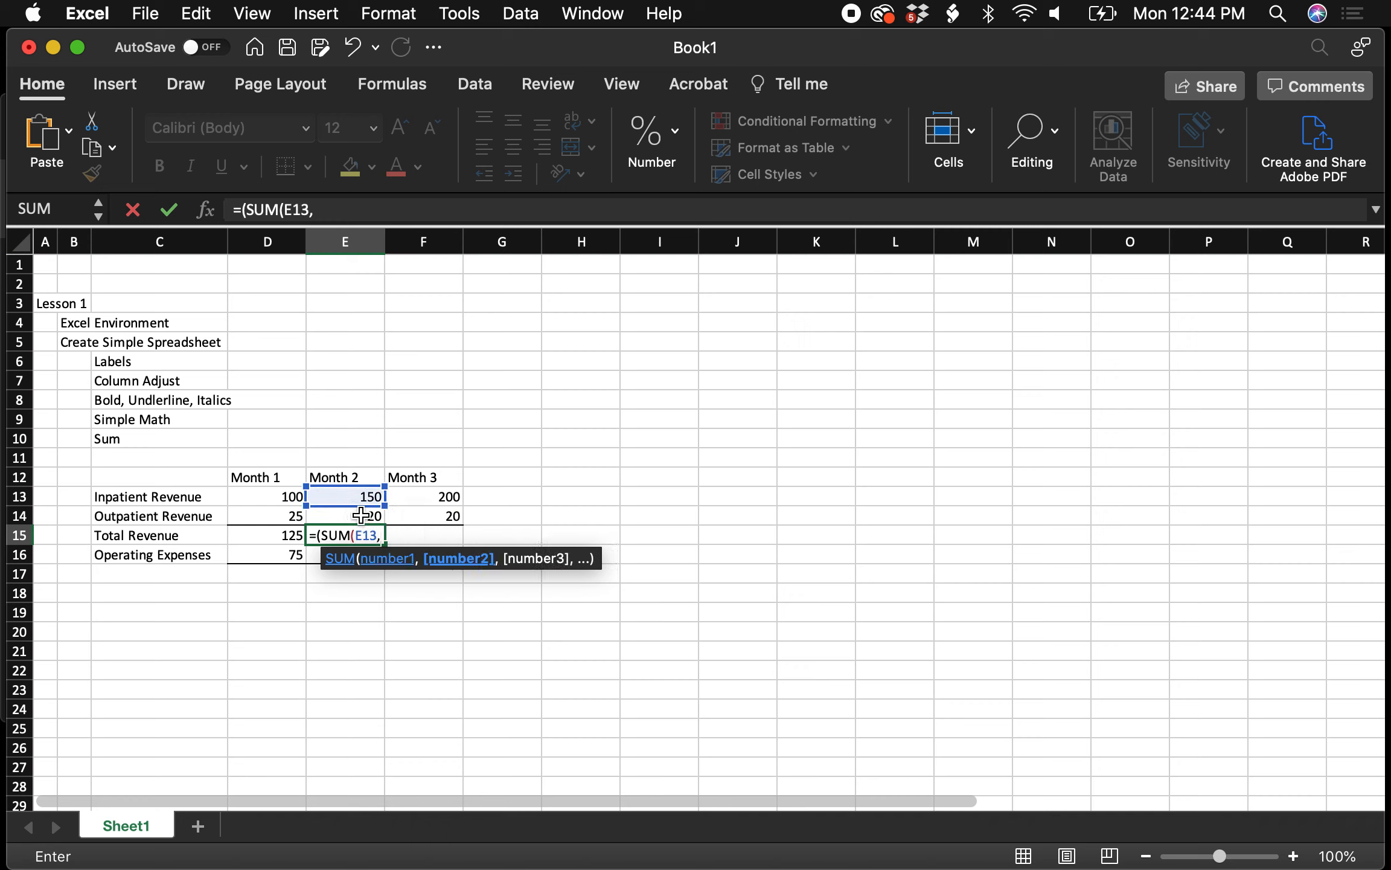
{"action": "left_click", "coordinate": [361, 515]}
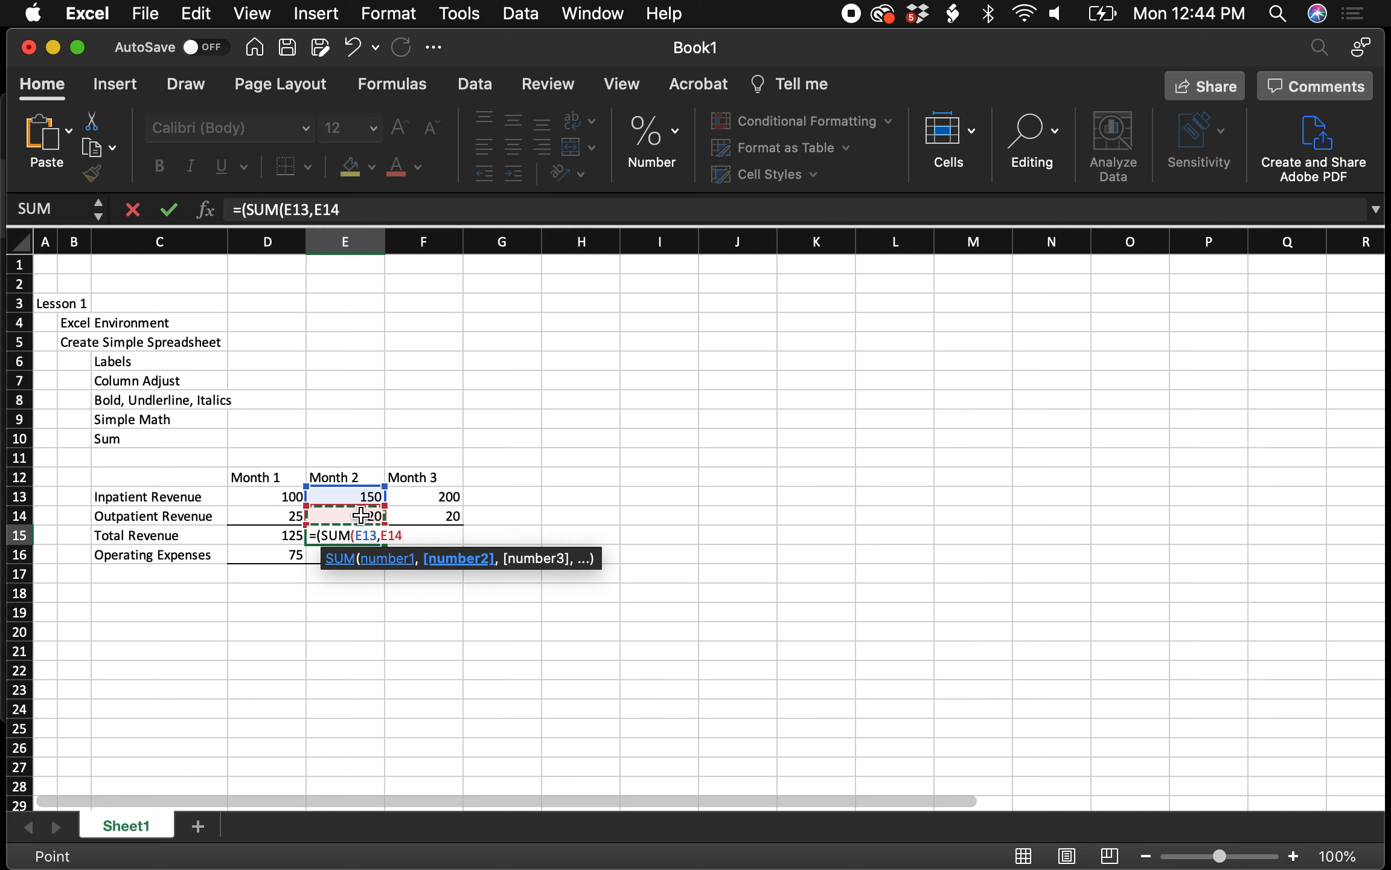
{"action": "key", "text": "Return"}
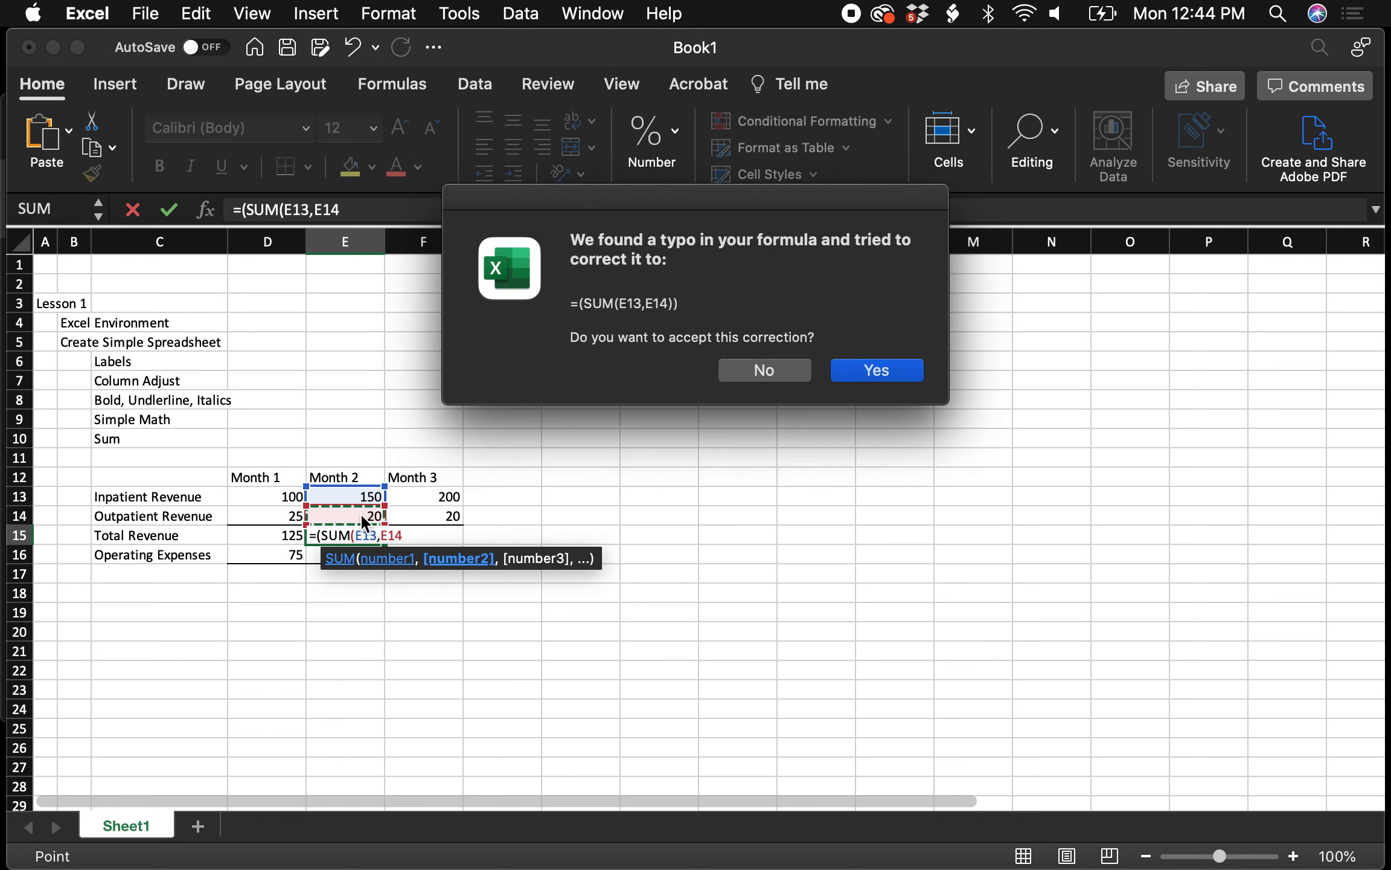
{"action": "key", "text": "Return"}
{"action": "left_click", "coordinate": [368, 534]}
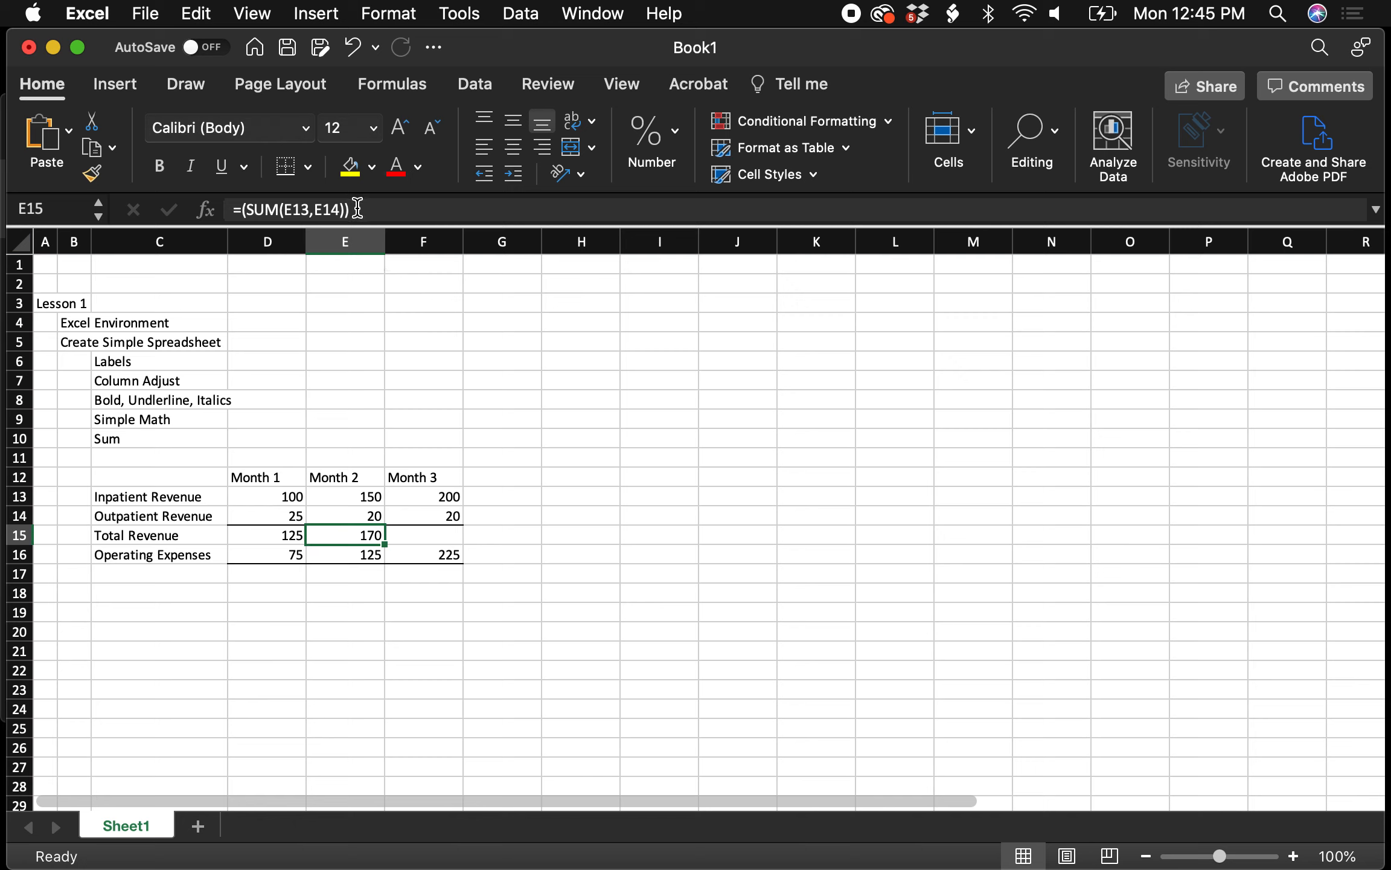
{"action": "key", "text": "Down"}
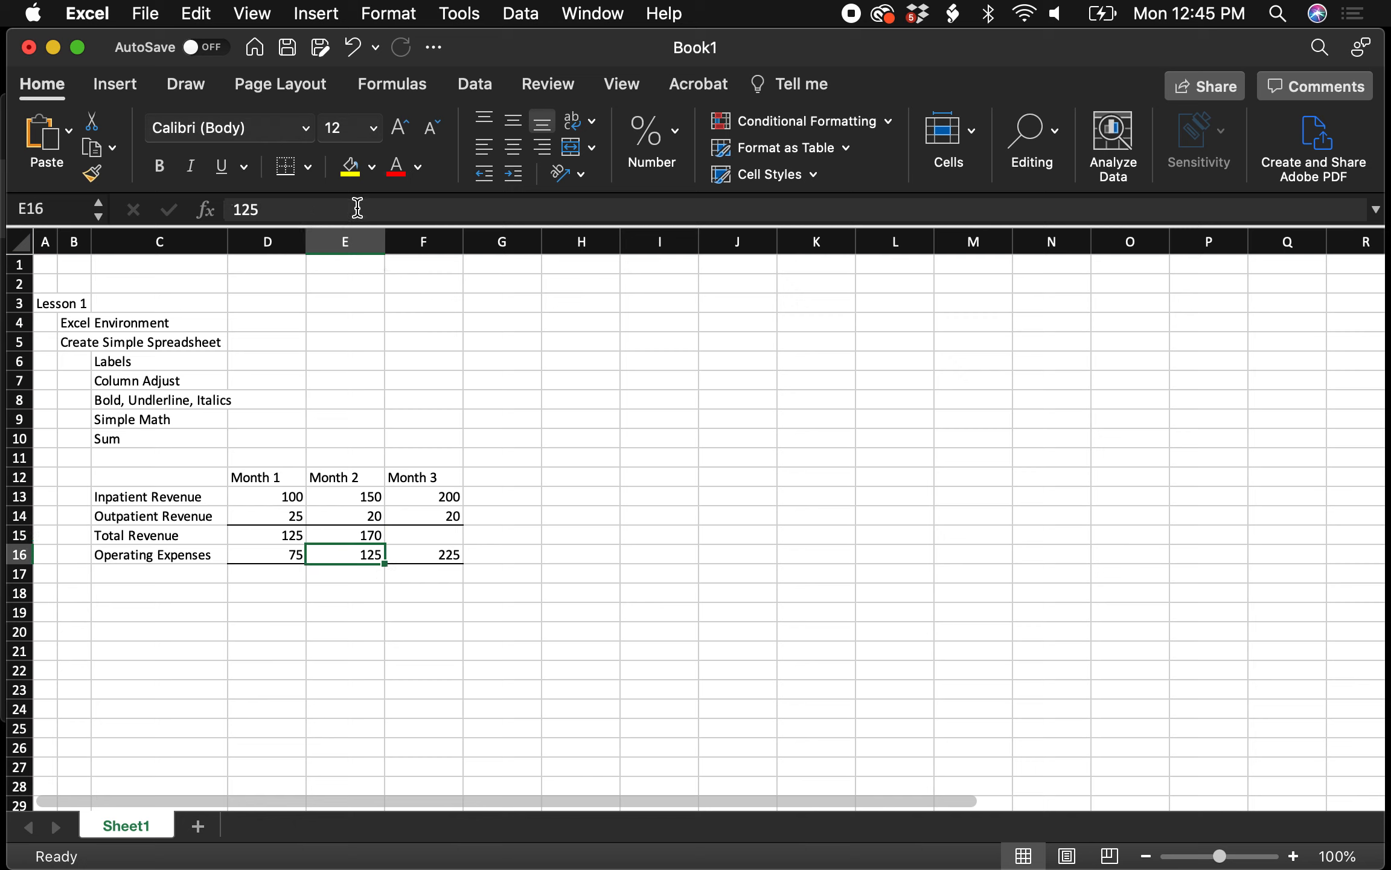
Copy the Month 2 total formula into F15, then clear F15 again
{"action": "left_click", "coordinate": [371, 535]}
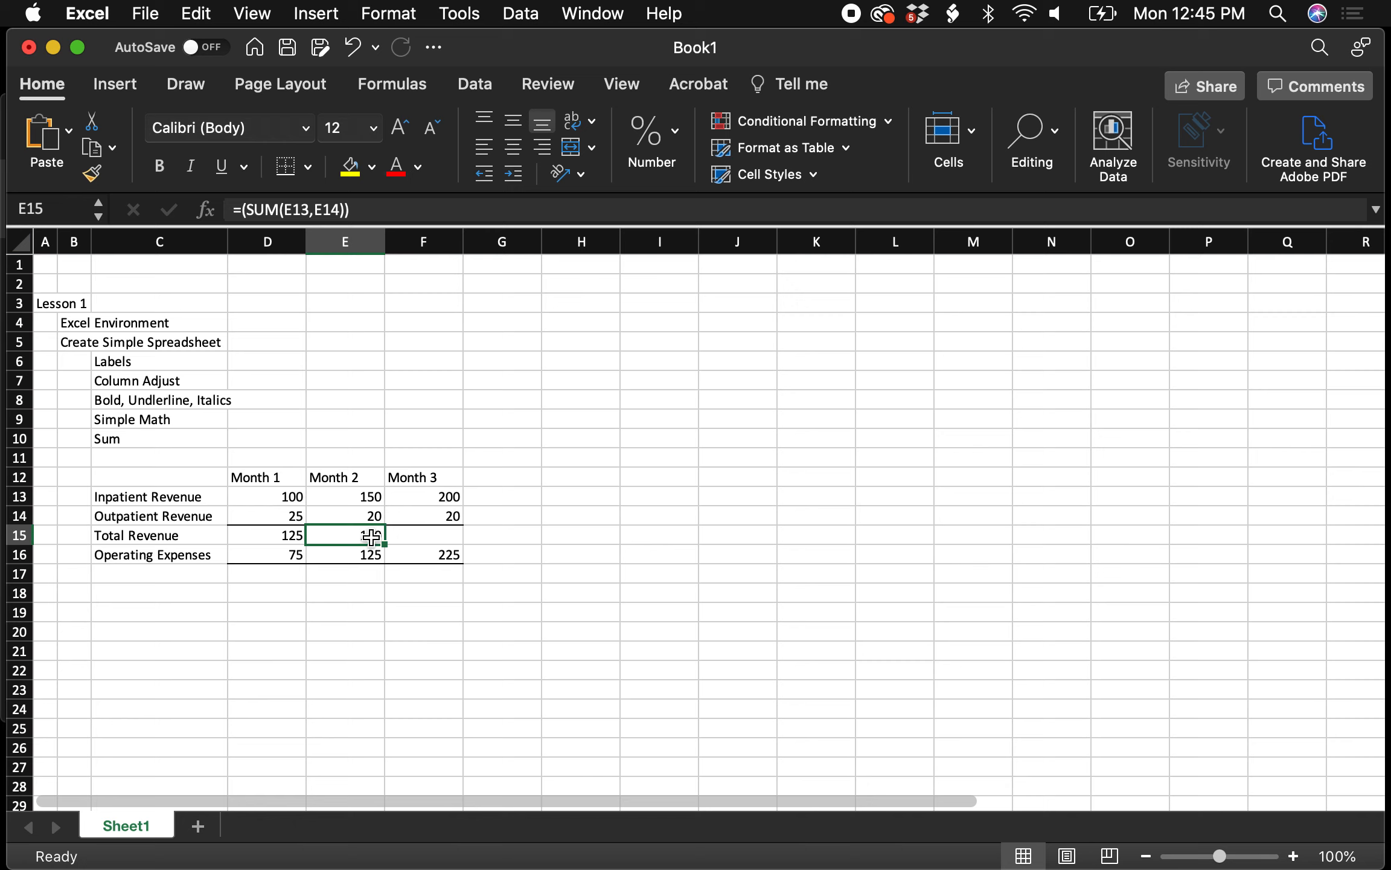
{"action": "key", "text": "super+c"}
{"action": "key", "text": "Right"}
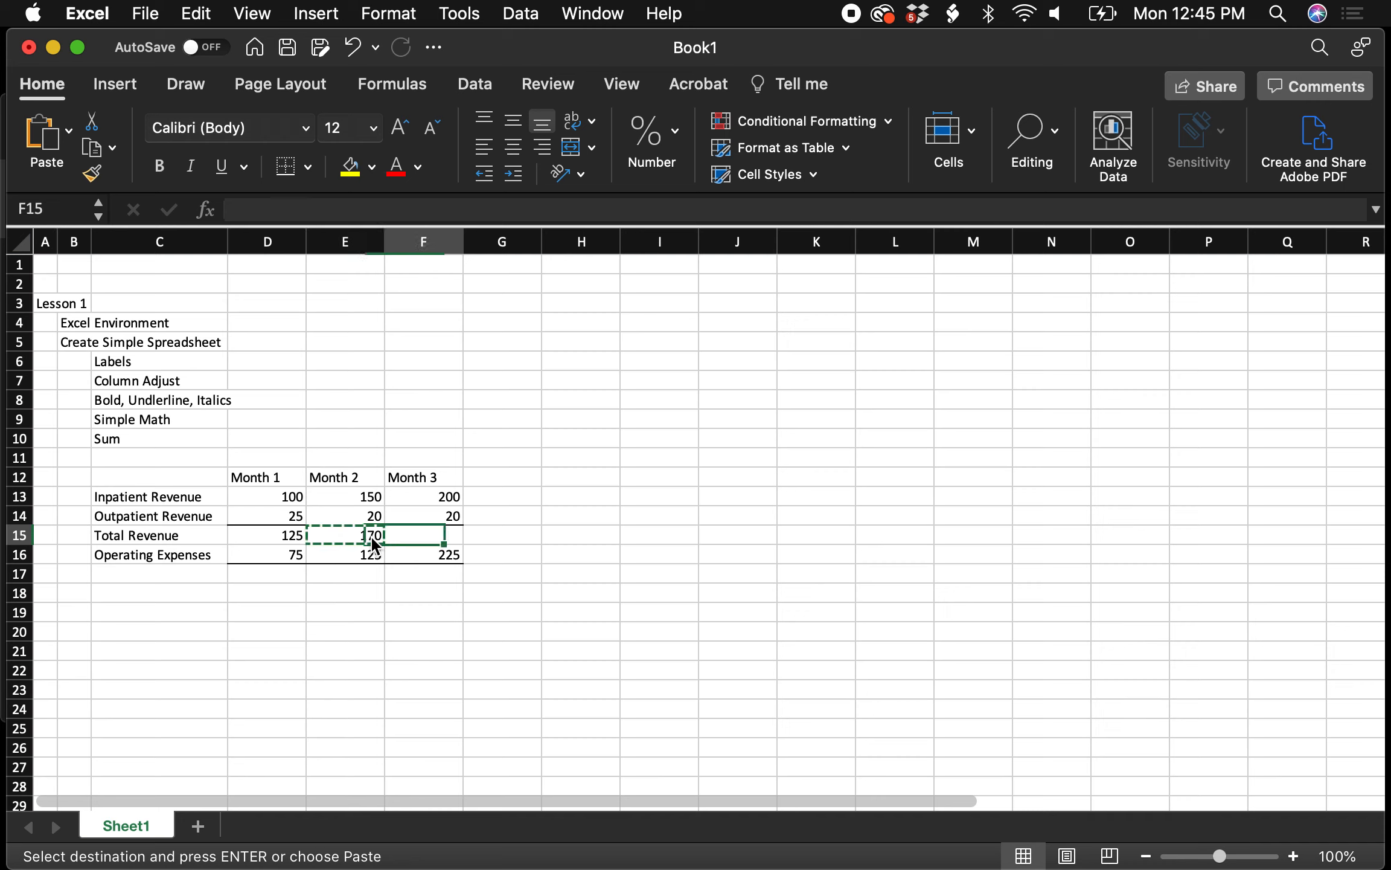
{"action": "key", "text": "super+v"}
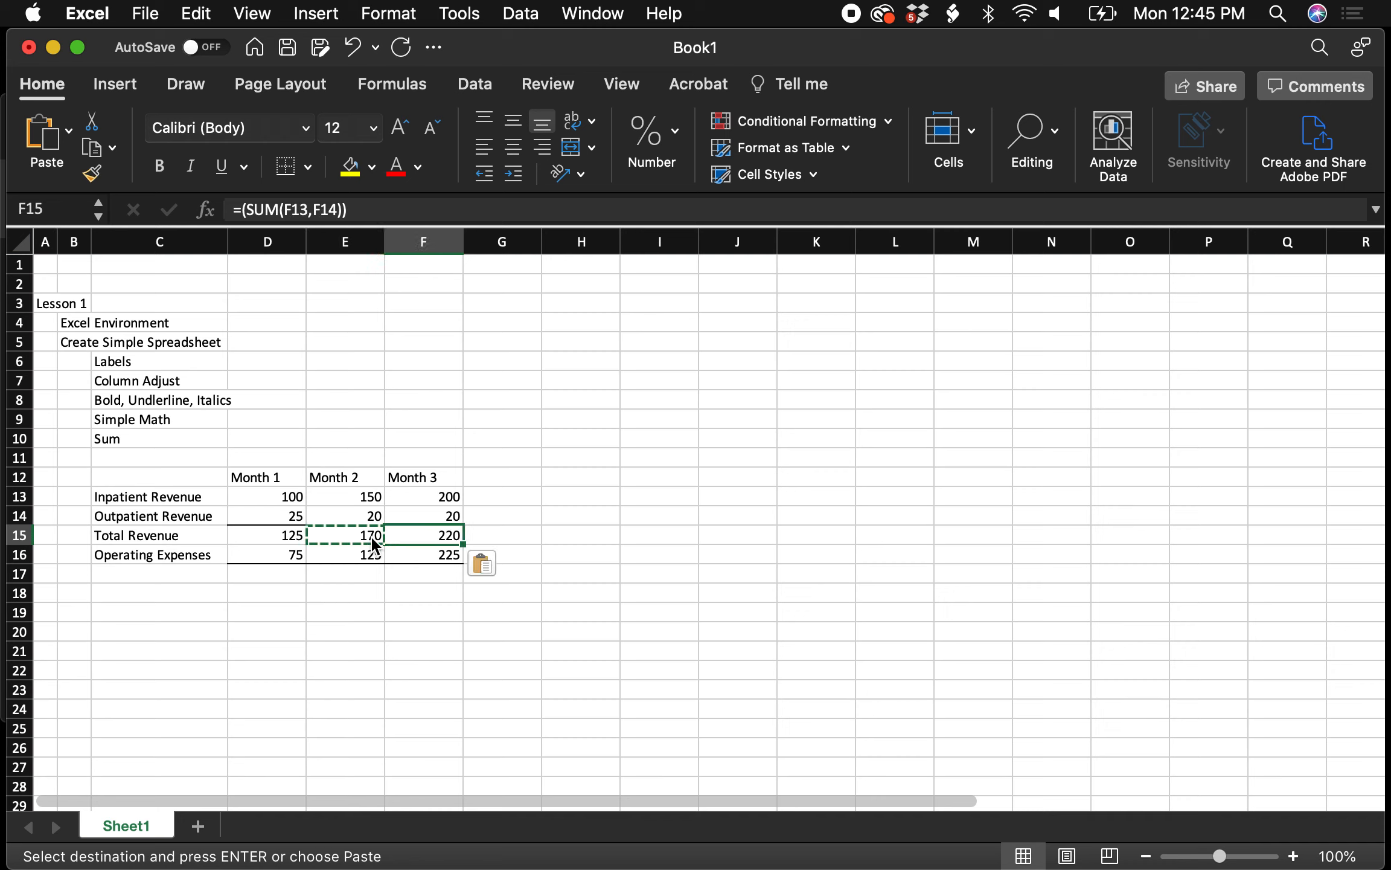
{"action": "left_click", "coordinate": [611, 420]}
{"action": "left_click", "coordinate": [447, 536]}
{"action": "key", "text": "BackSpace"}
{"action": "left_click", "coordinate": [607, 496]}
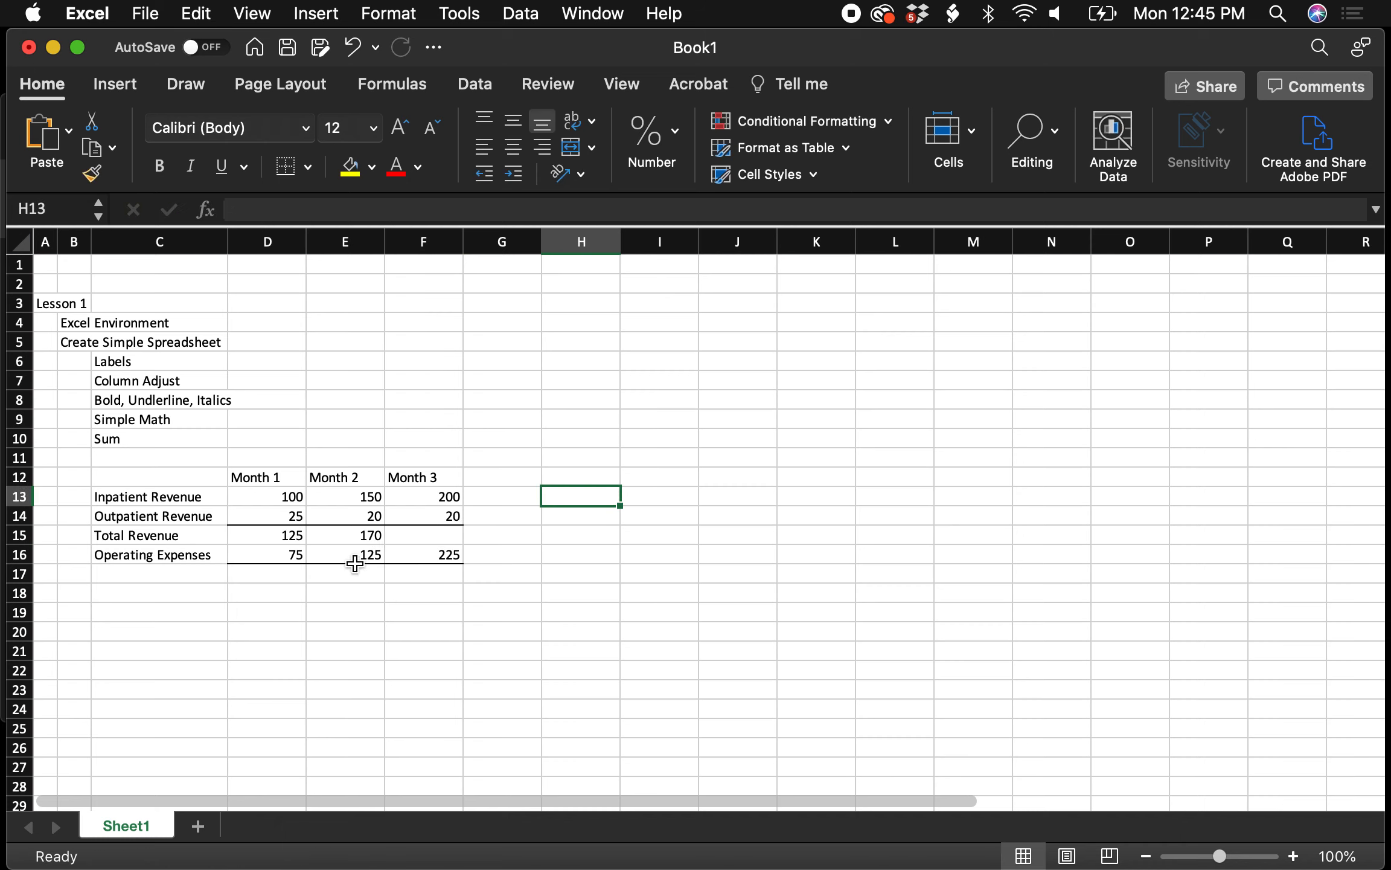
Fill E15's total formula into F15 so Month 3 Total Revenue shows 220
{"action": "left_click", "coordinate": [352, 532]}
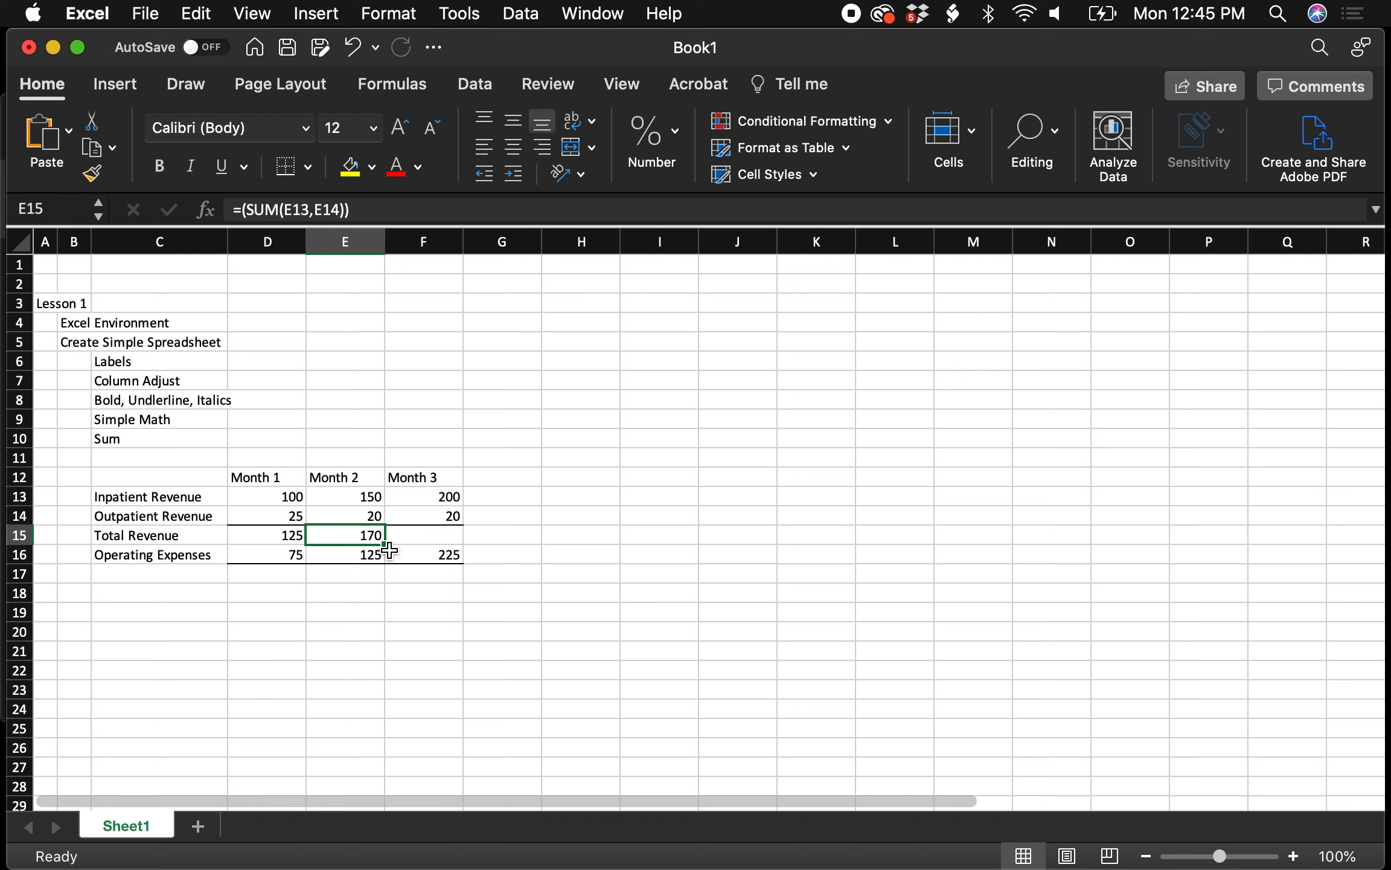
{"action": "left_click_drag", "start_coordinate": [386, 544], "coordinate": [464, 540]}
{"action": "left_click", "coordinate": [564, 546]}
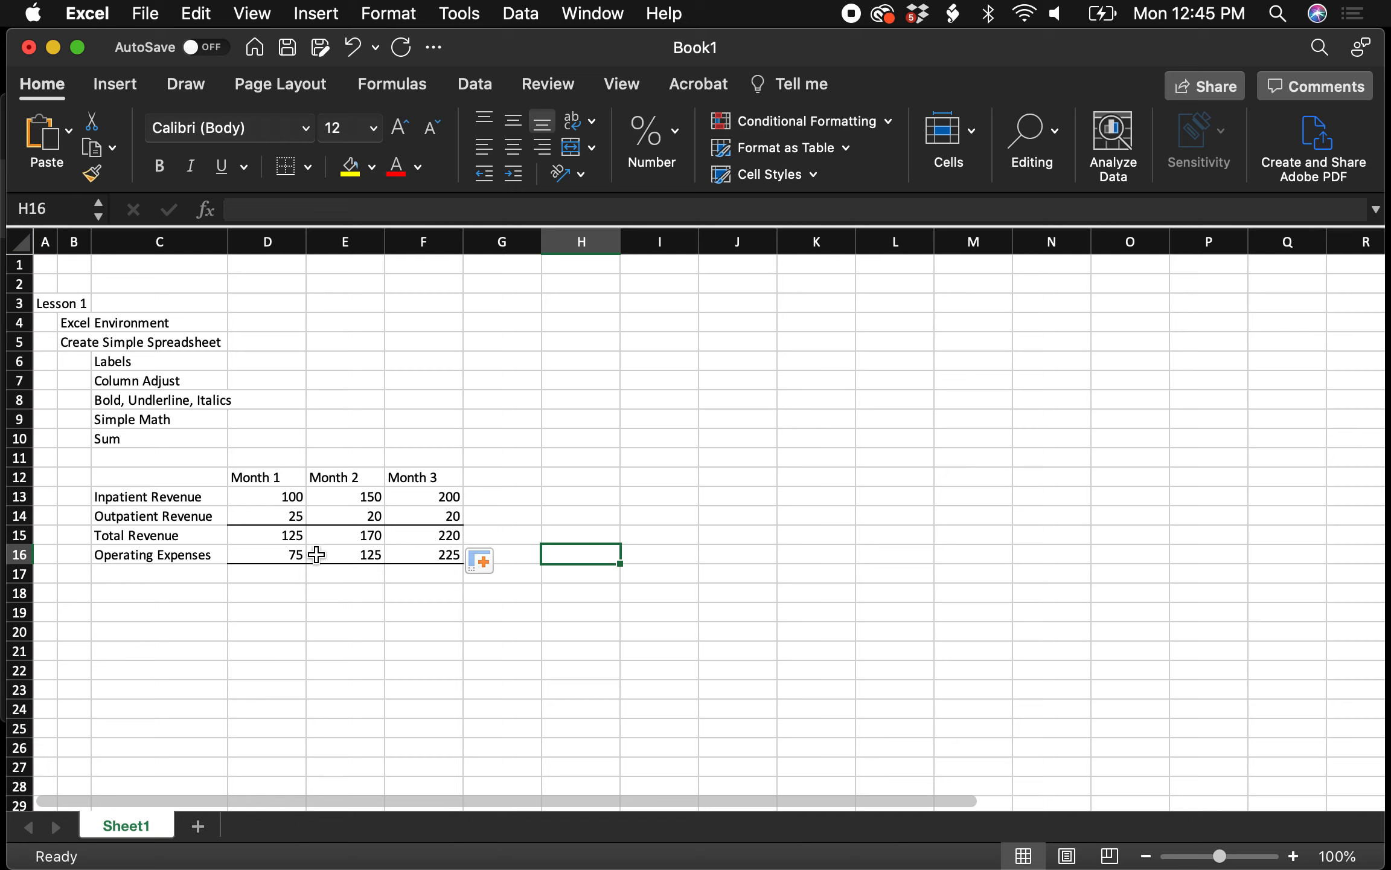
Enter =D15-D16 in D17 and fill it to F17, giving 50, 45 and -5
{"action": "left_click", "coordinate": [287, 580]}
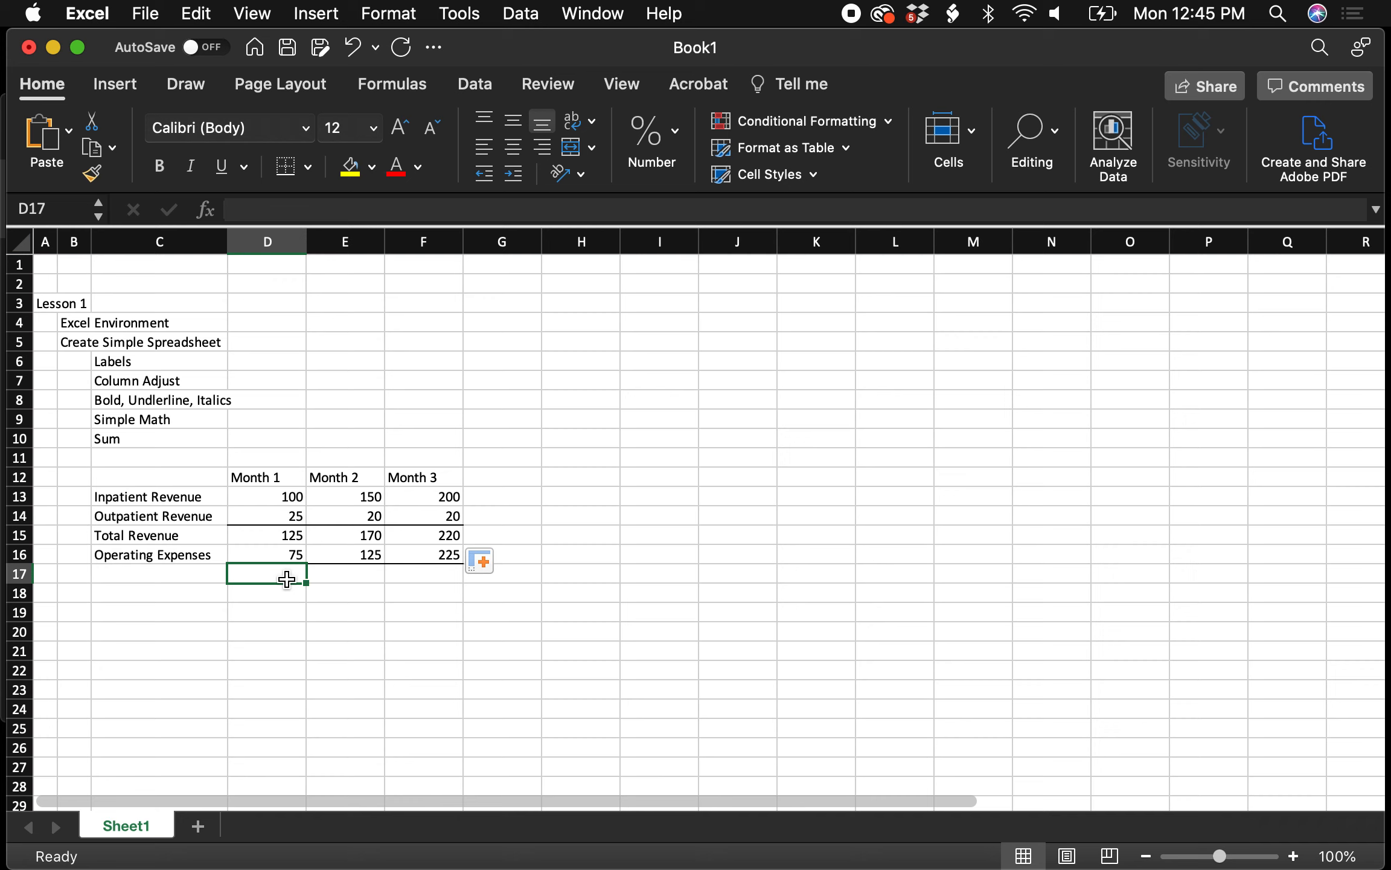
{"action": "type", "text": "="}
{"action": "left_click", "coordinate": [290, 536]}
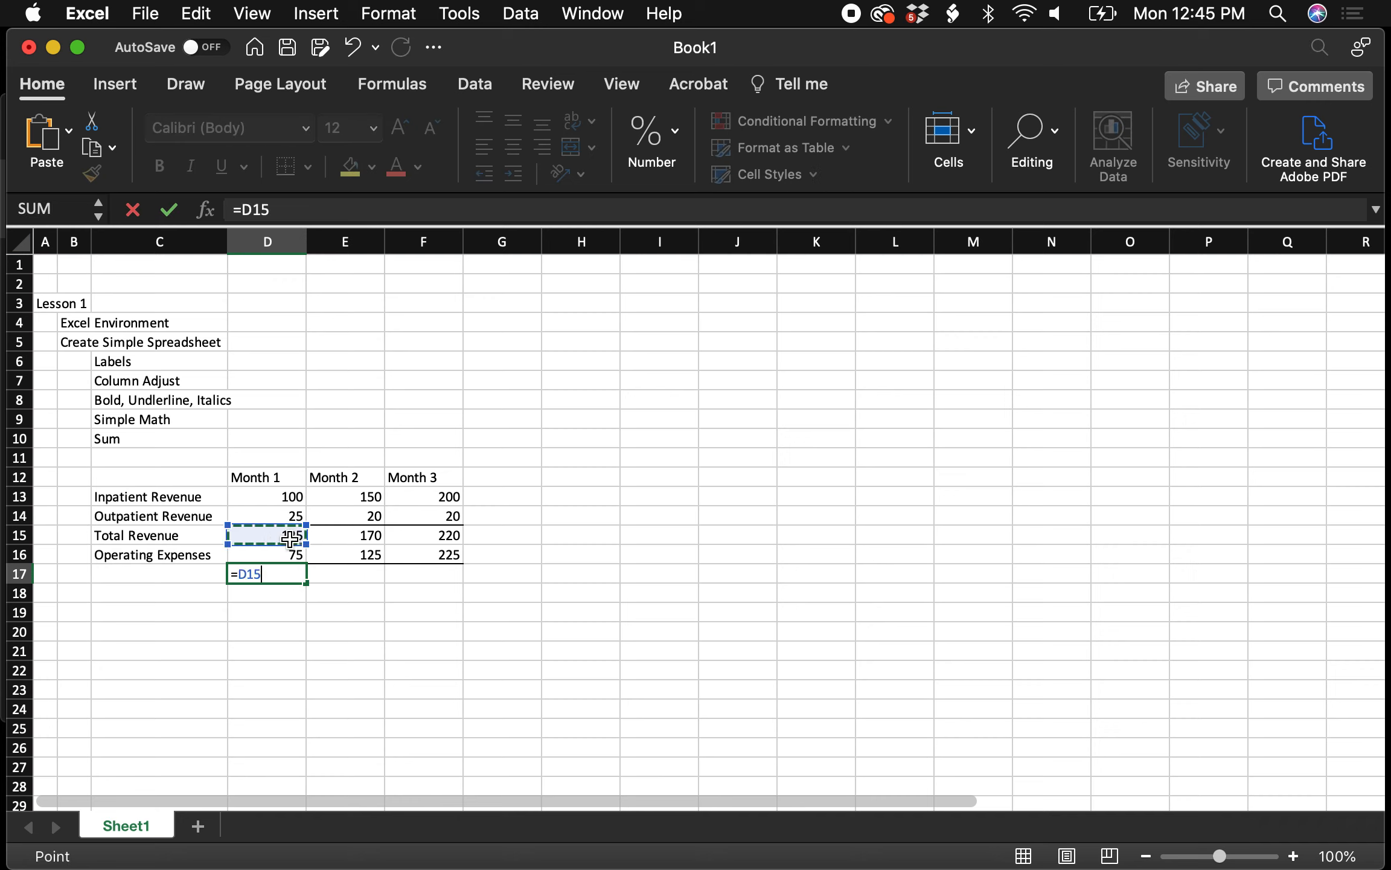
{"action": "type", "text": "-"}
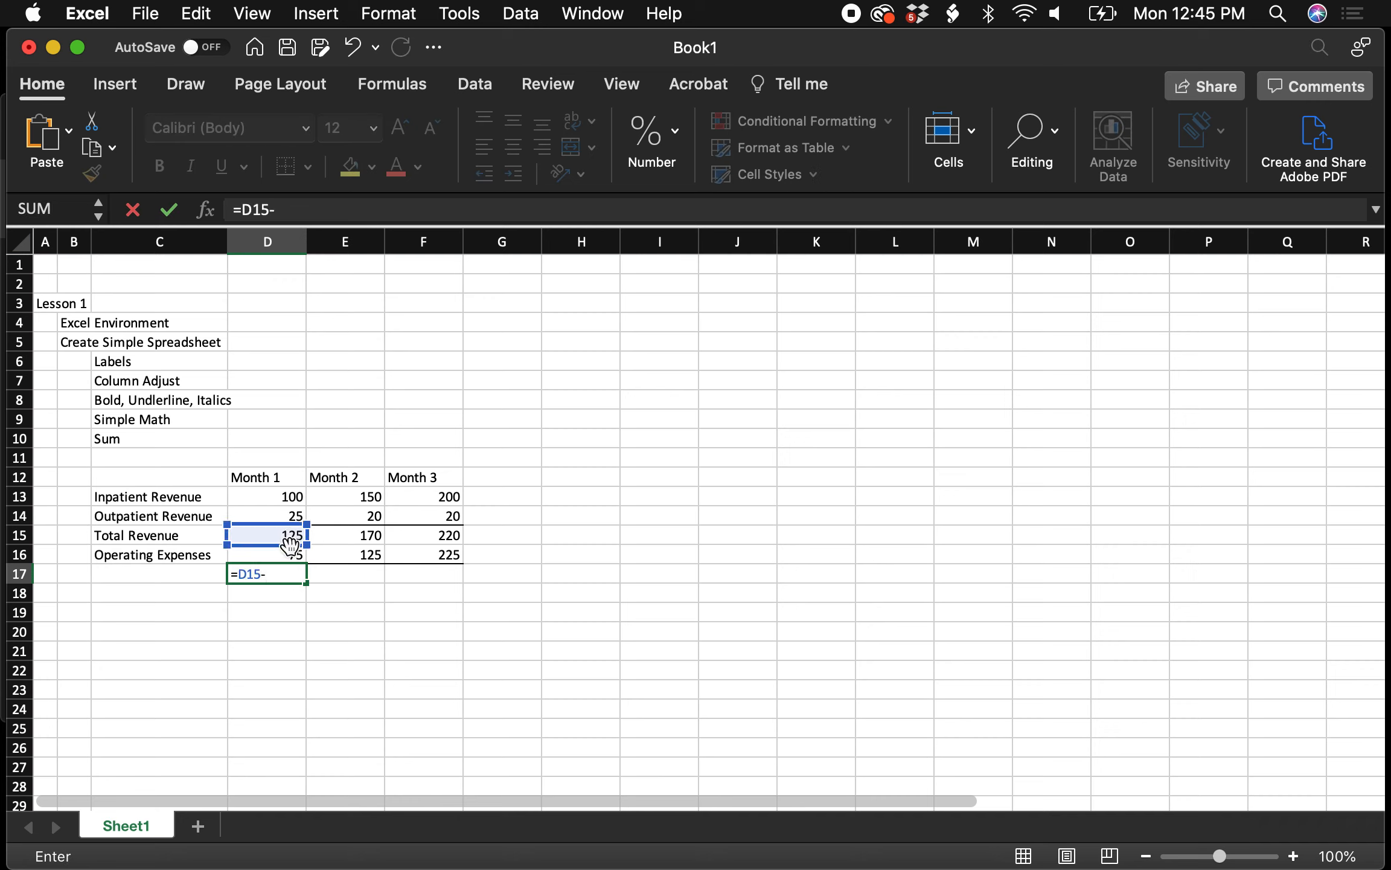
{"action": "left_click", "coordinate": [292, 554]}
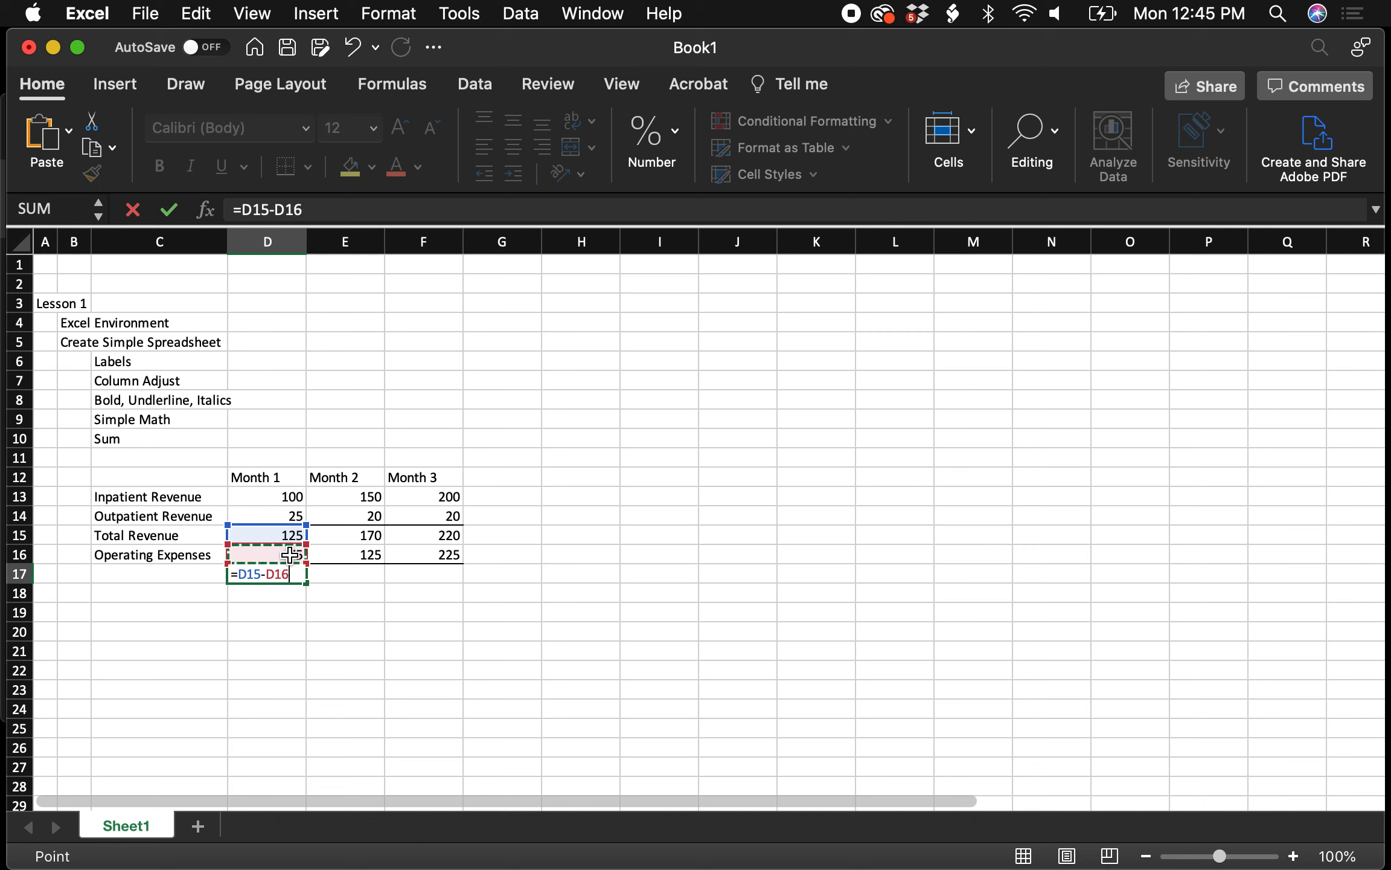
{"action": "key", "text": "Return"}
{"action": "left_click", "coordinate": [298, 575]}
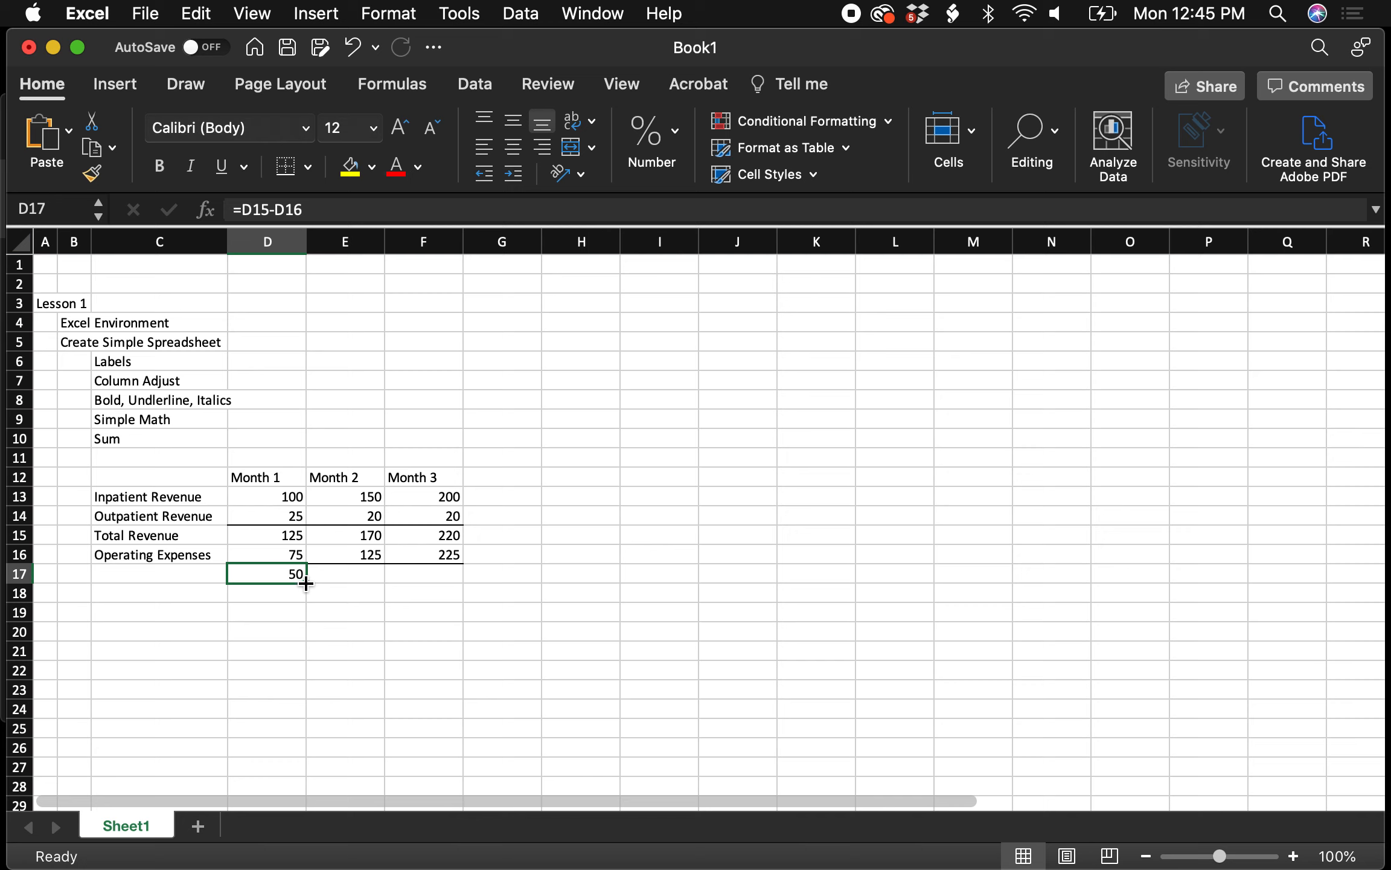
{"action": "left_click_drag", "start_coordinate": [306, 582], "coordinate": [458, 581]}
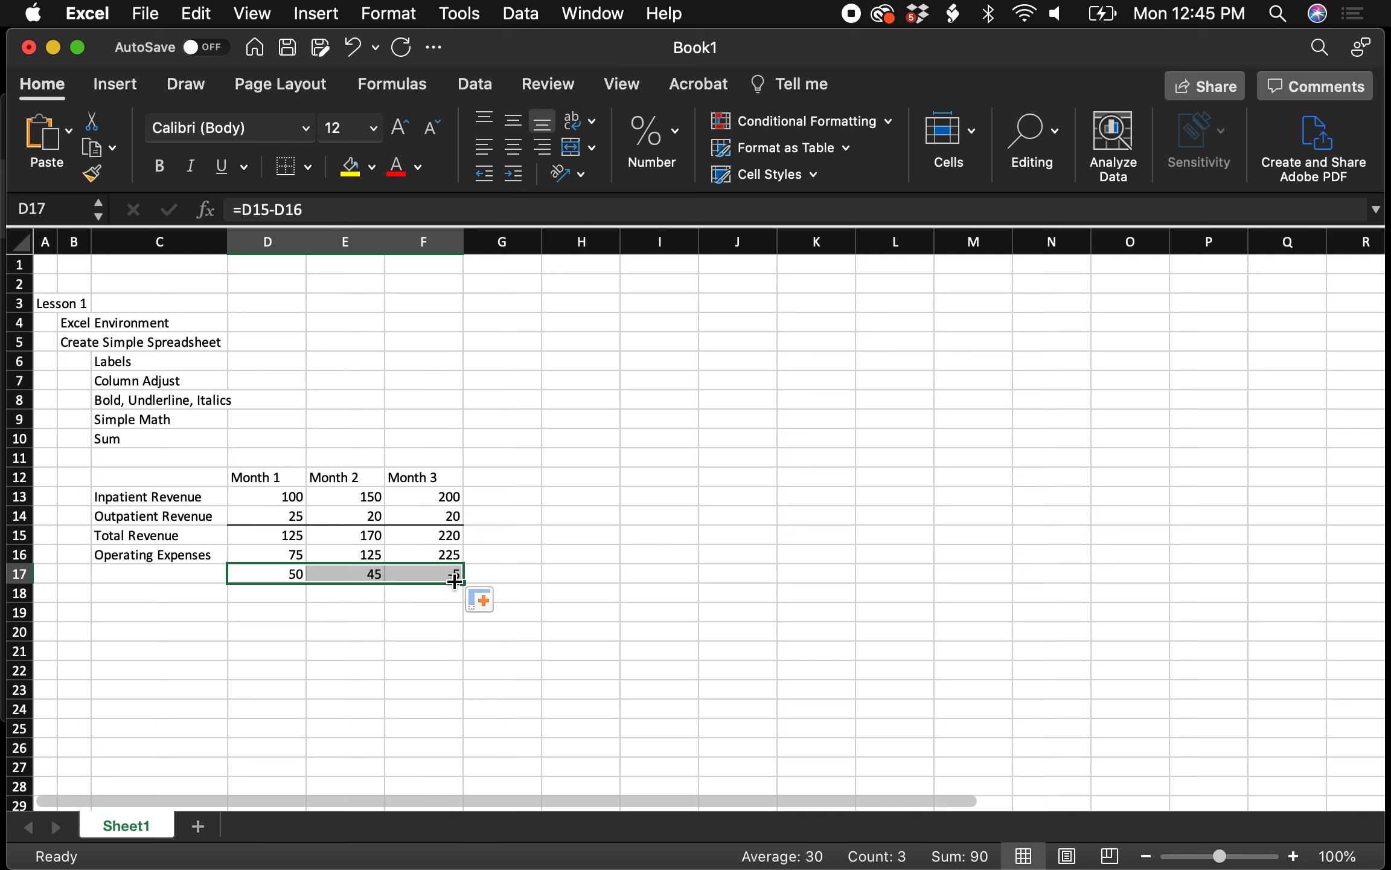
{"action": "left_click", "coordinate": [406, 631]}
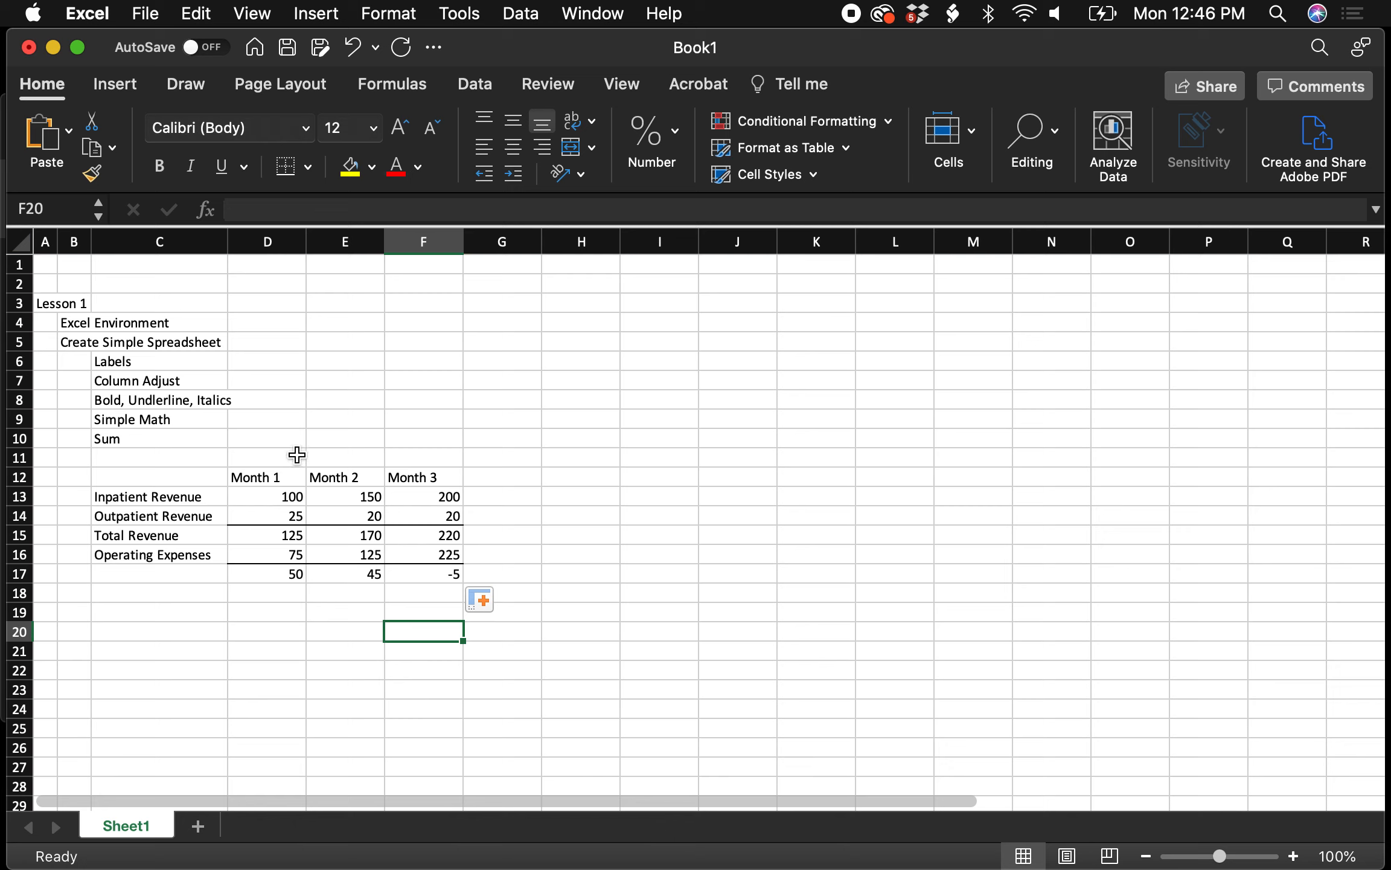
Right-align and bold the Total Revenue label in C15
{"action": "left_click", "coordinate": [161, 536]}
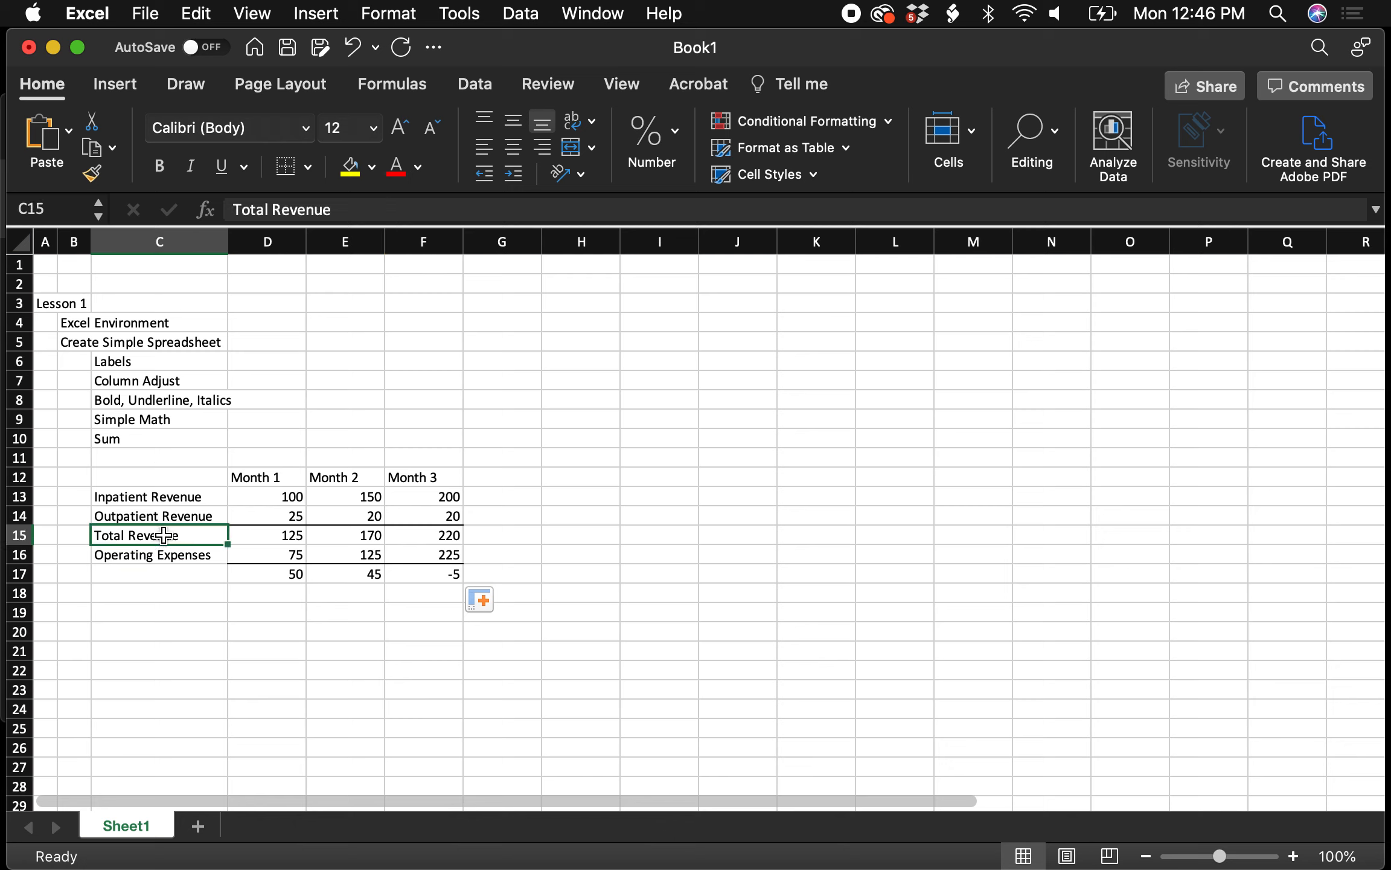
{"action": "left_click", "coordinate": [551, 152]}
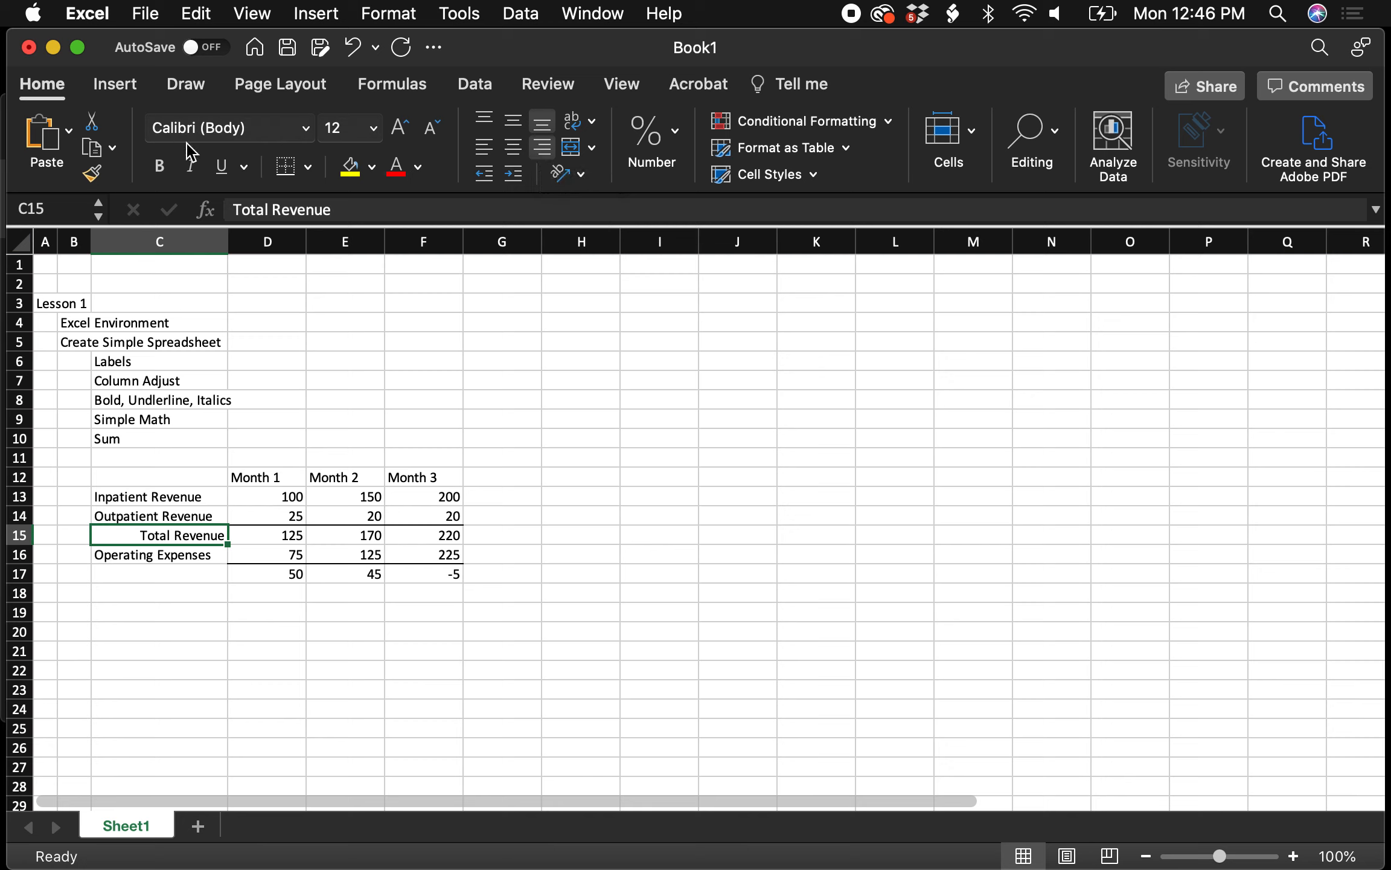
{"action": "left_click", "coordinate": [161, 175]}
{"action": "left_click", "coordinate": [547, 513]}
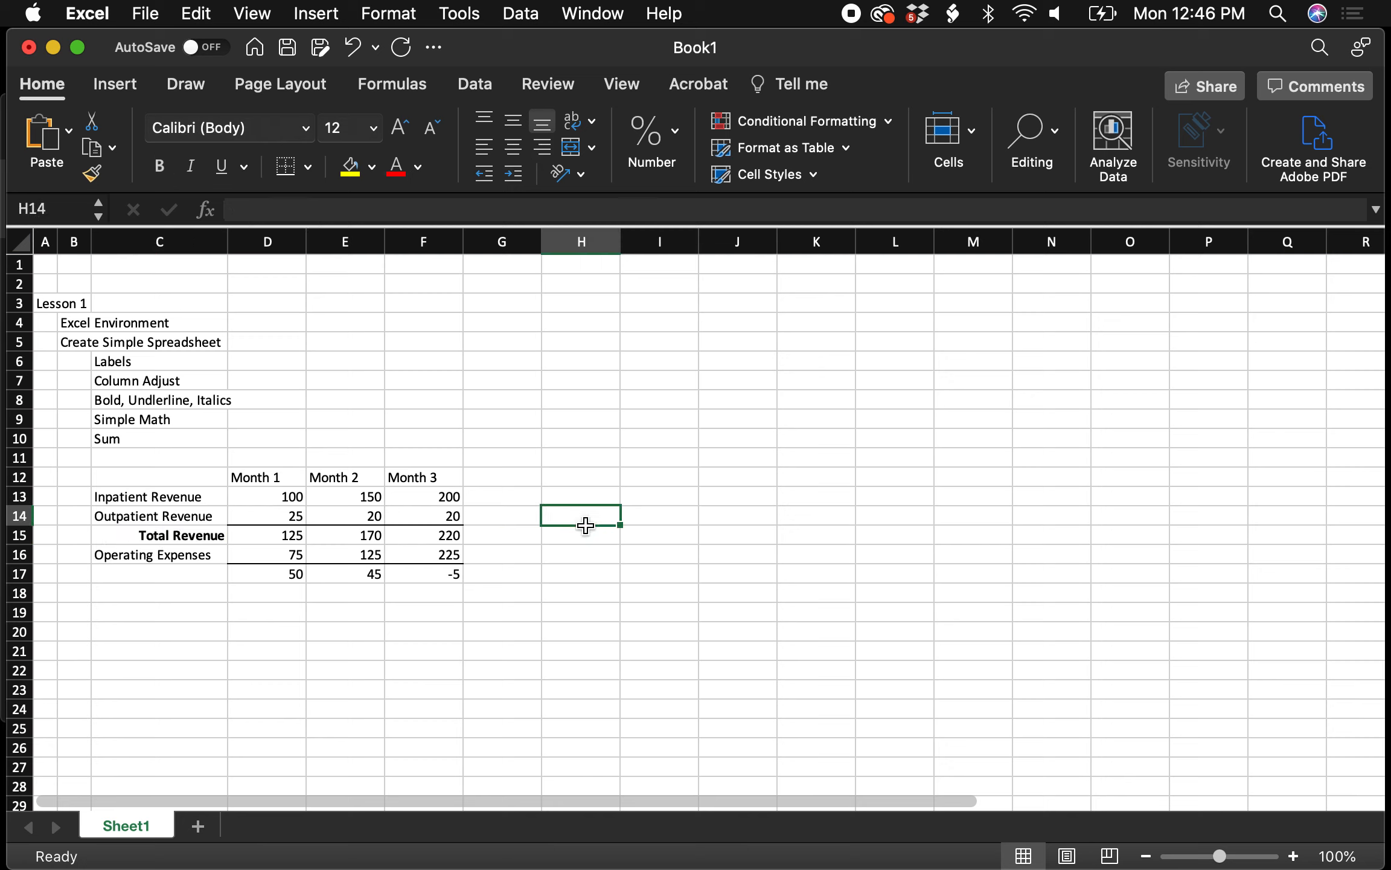
Type a bold 'Net Income' label into cell C18
{"action": "left_click", "coordinate": [188, 592]}
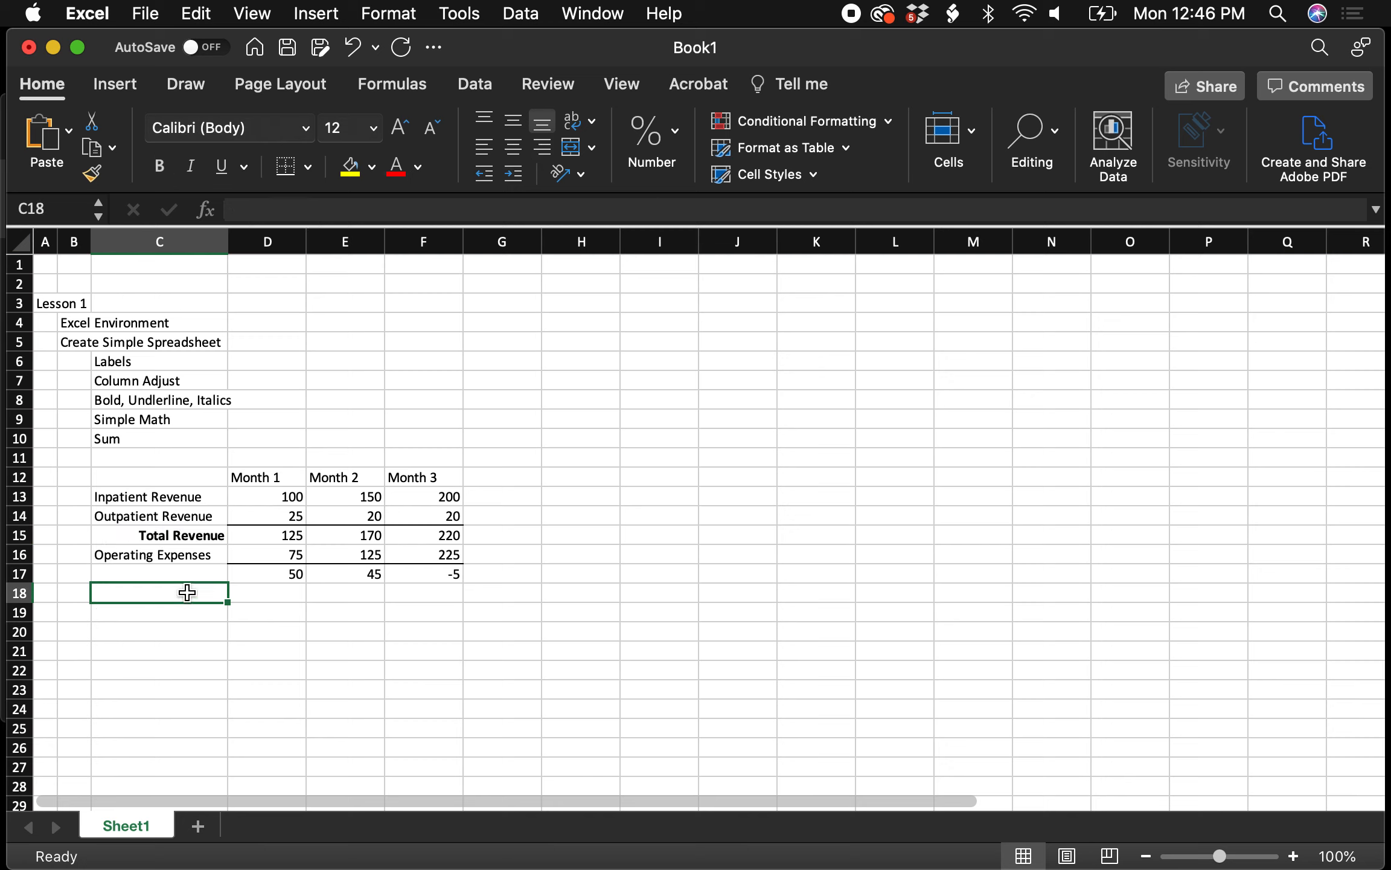
{"action": "type", "text": "Net Income"}
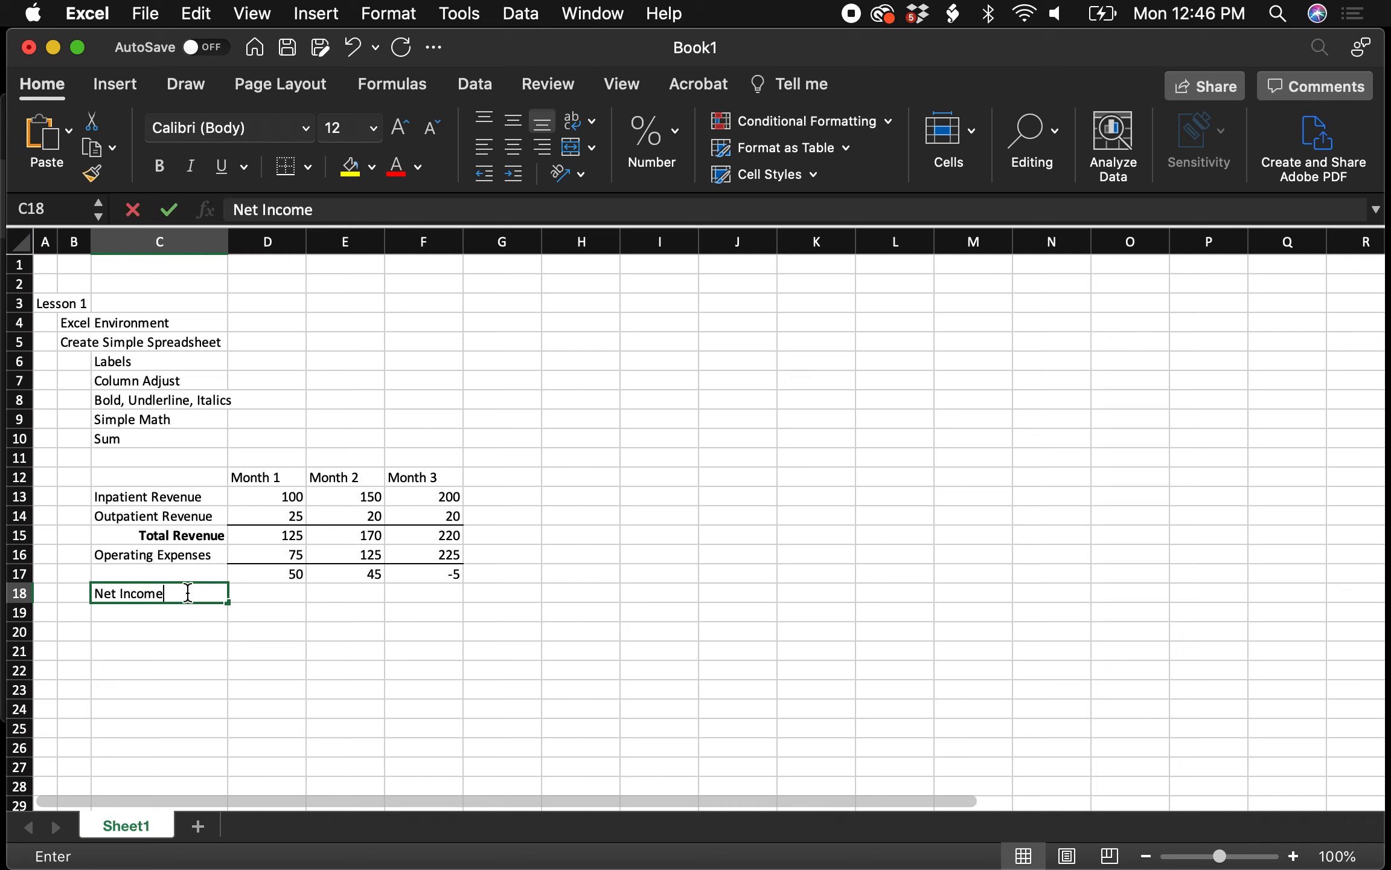
{"action": "key", "text": "Return"}
{"action": "left_click", "coordinate": [188, 592]}
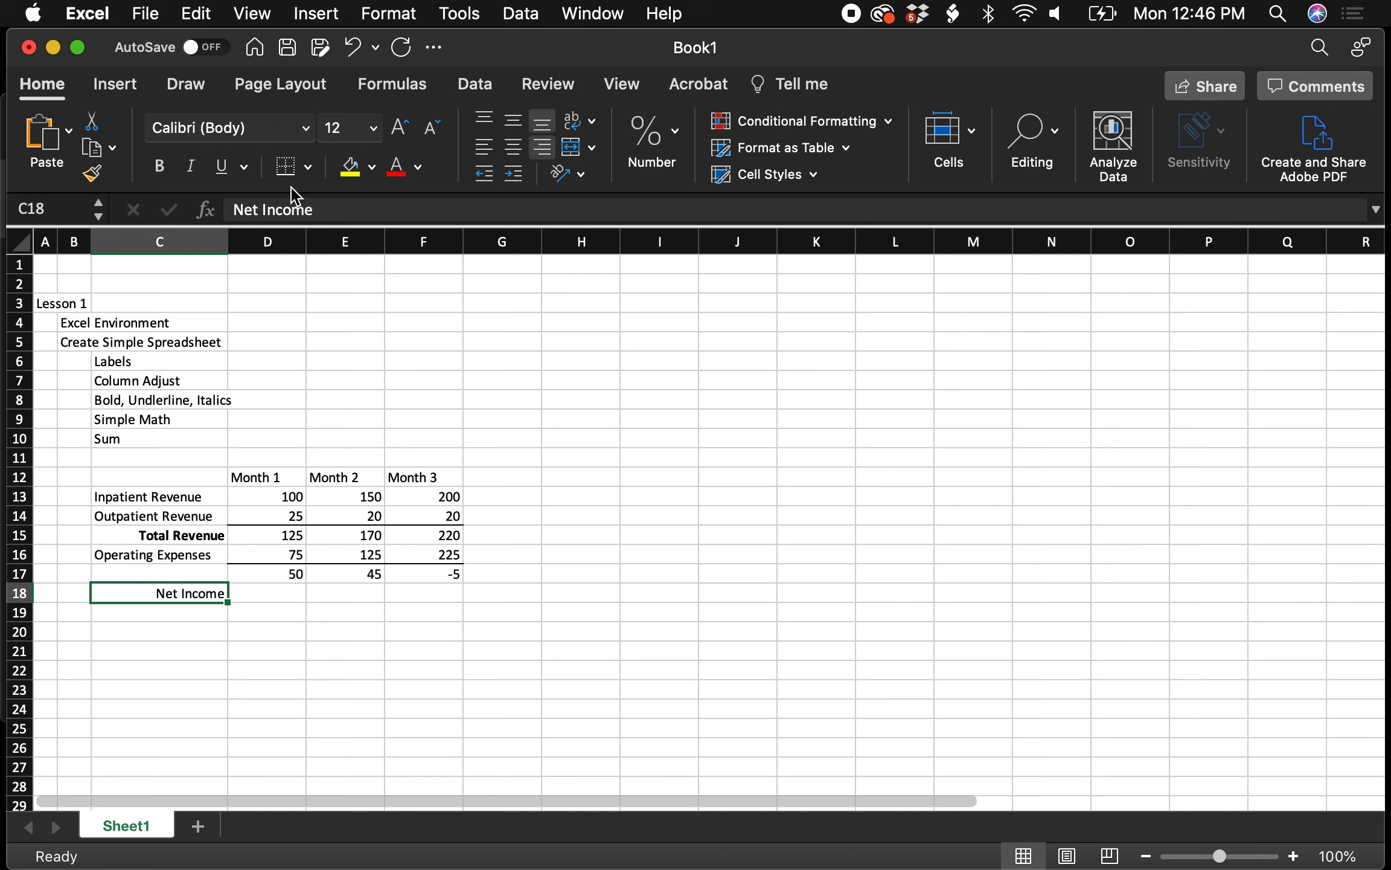
{"action": "left_click", "coordinate": [163, 173]}
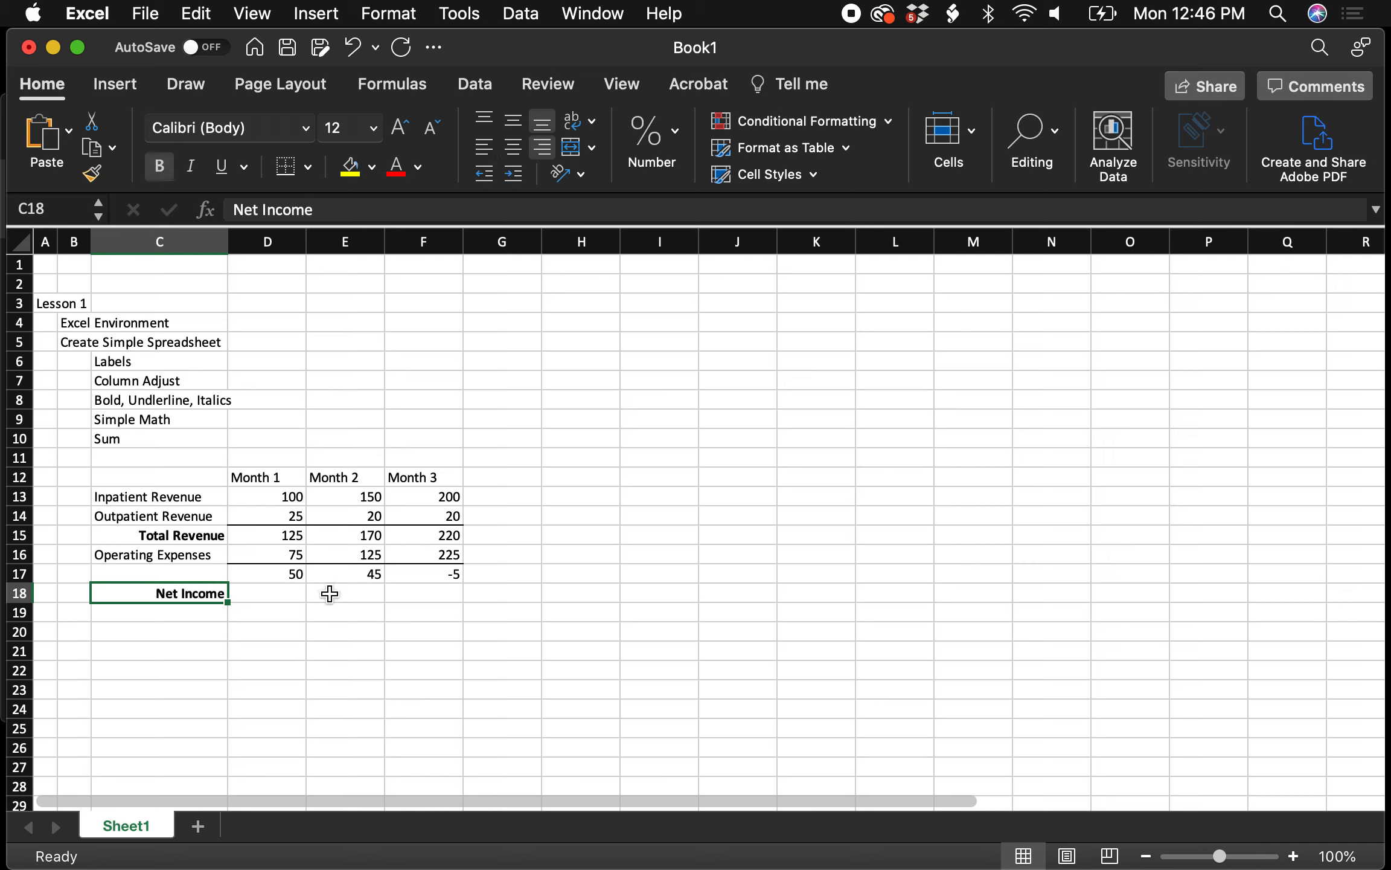
{"action": "left_click", "coordinate": [277, 590]}
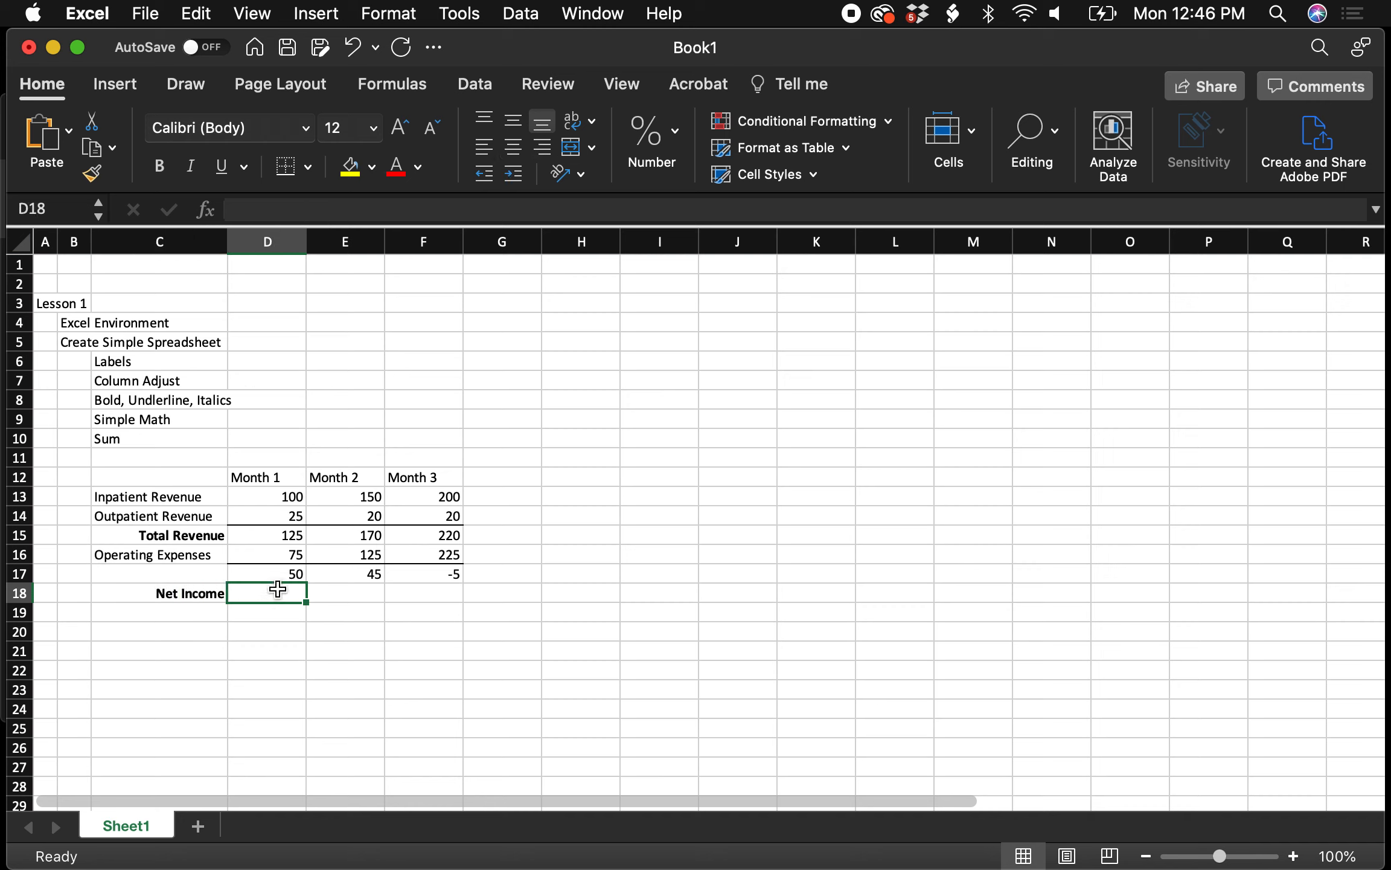
Move the Net Income label from C18 to C17 beside 50, 45 and -5
{"action": "left_click", "coordinate": [200, 595]}
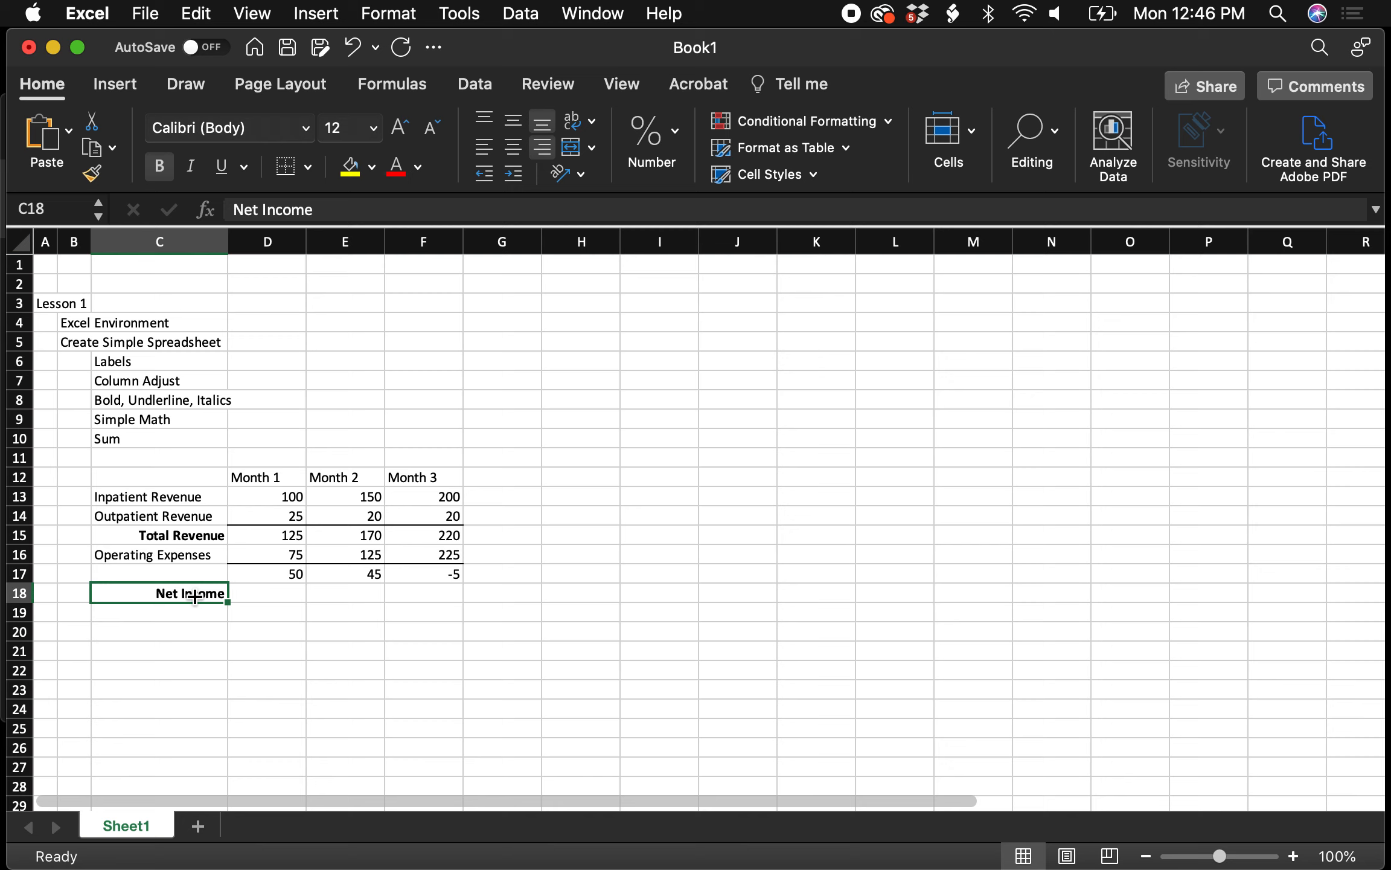
{"action": "key", "text": "super+c"}
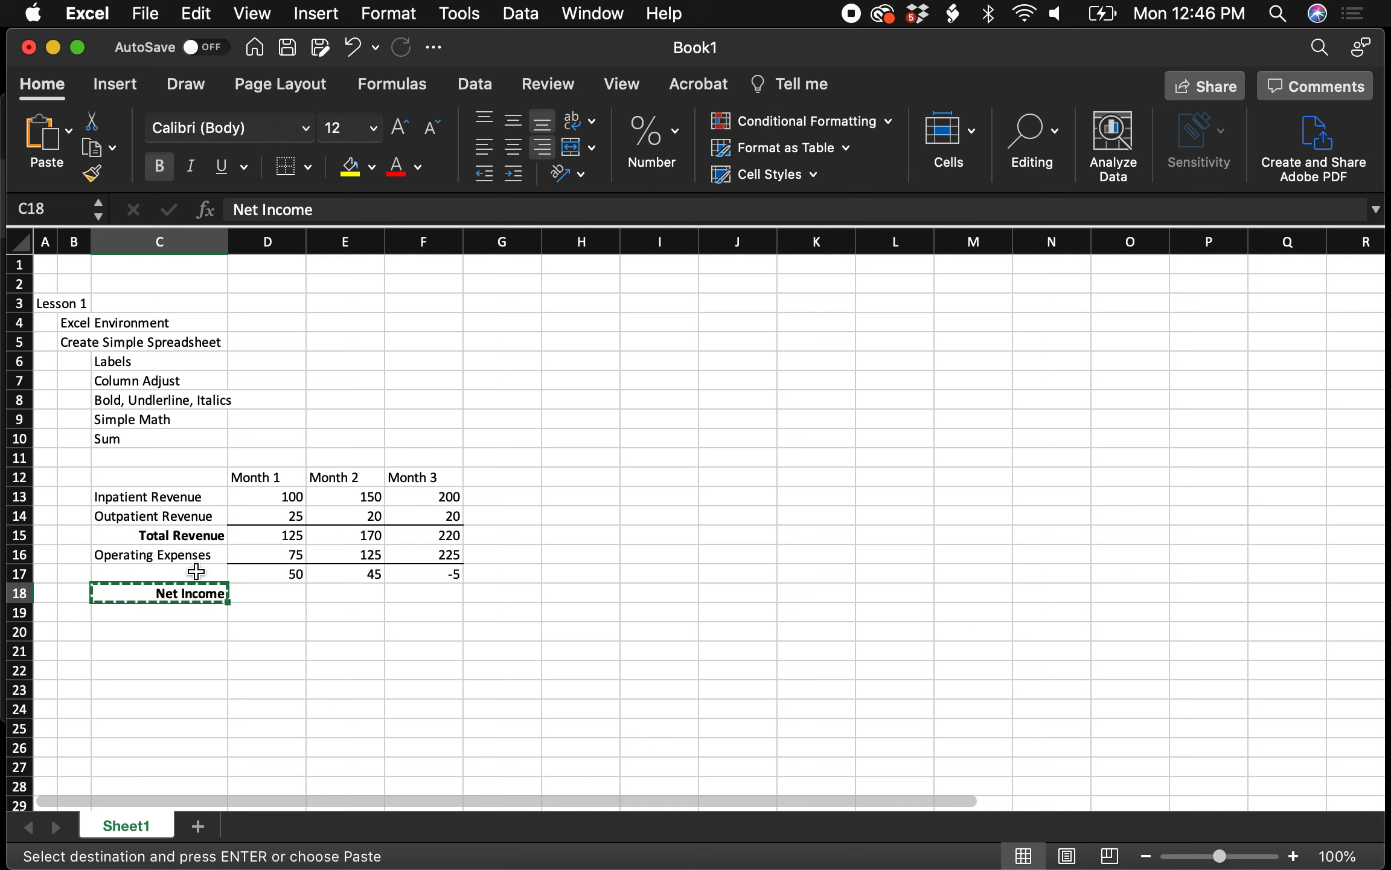
{"action": "left_click", "coordinate": [195, 572]}
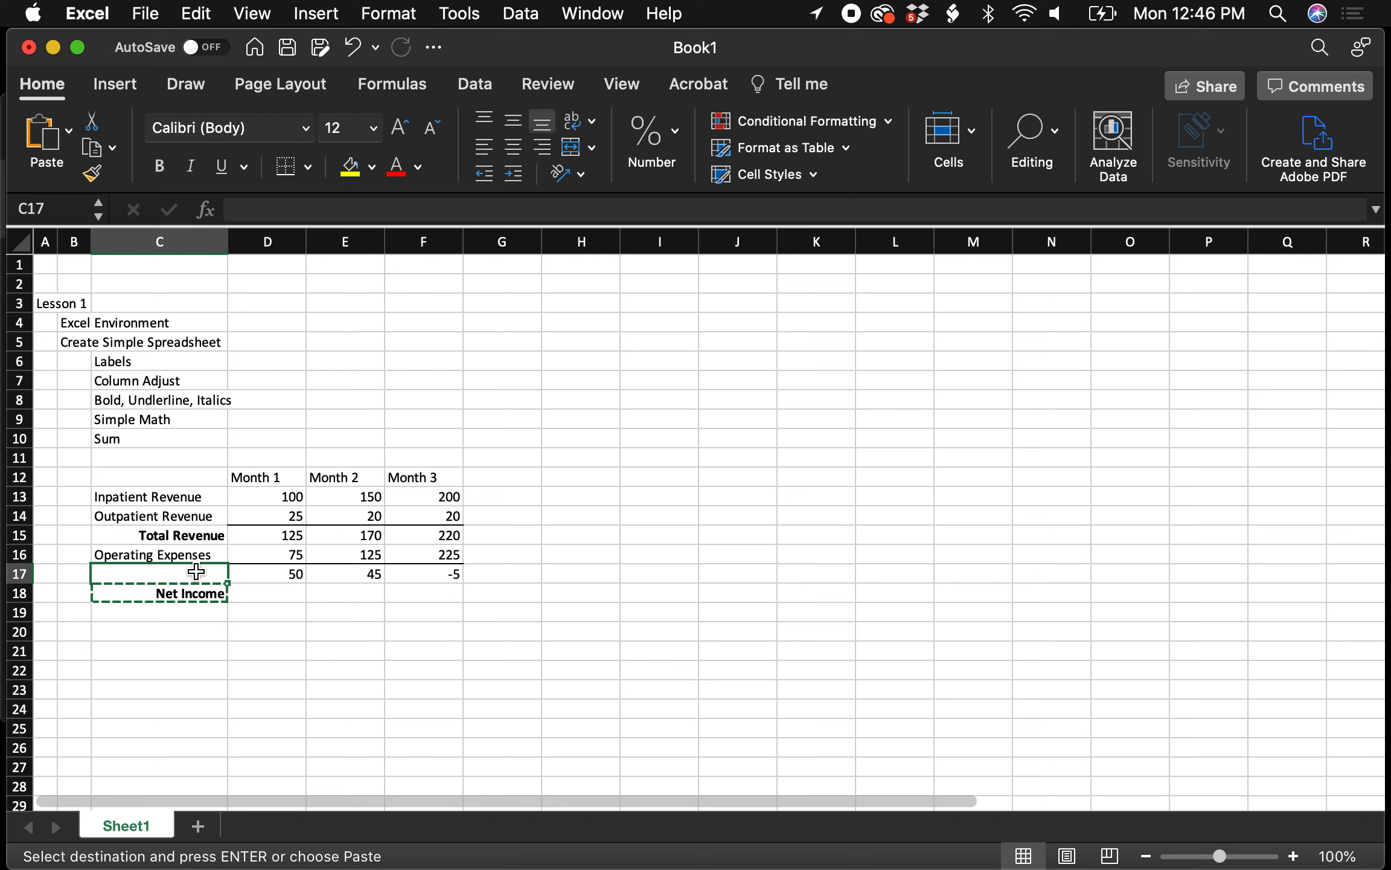
{"action": "key", "text": "Return"}
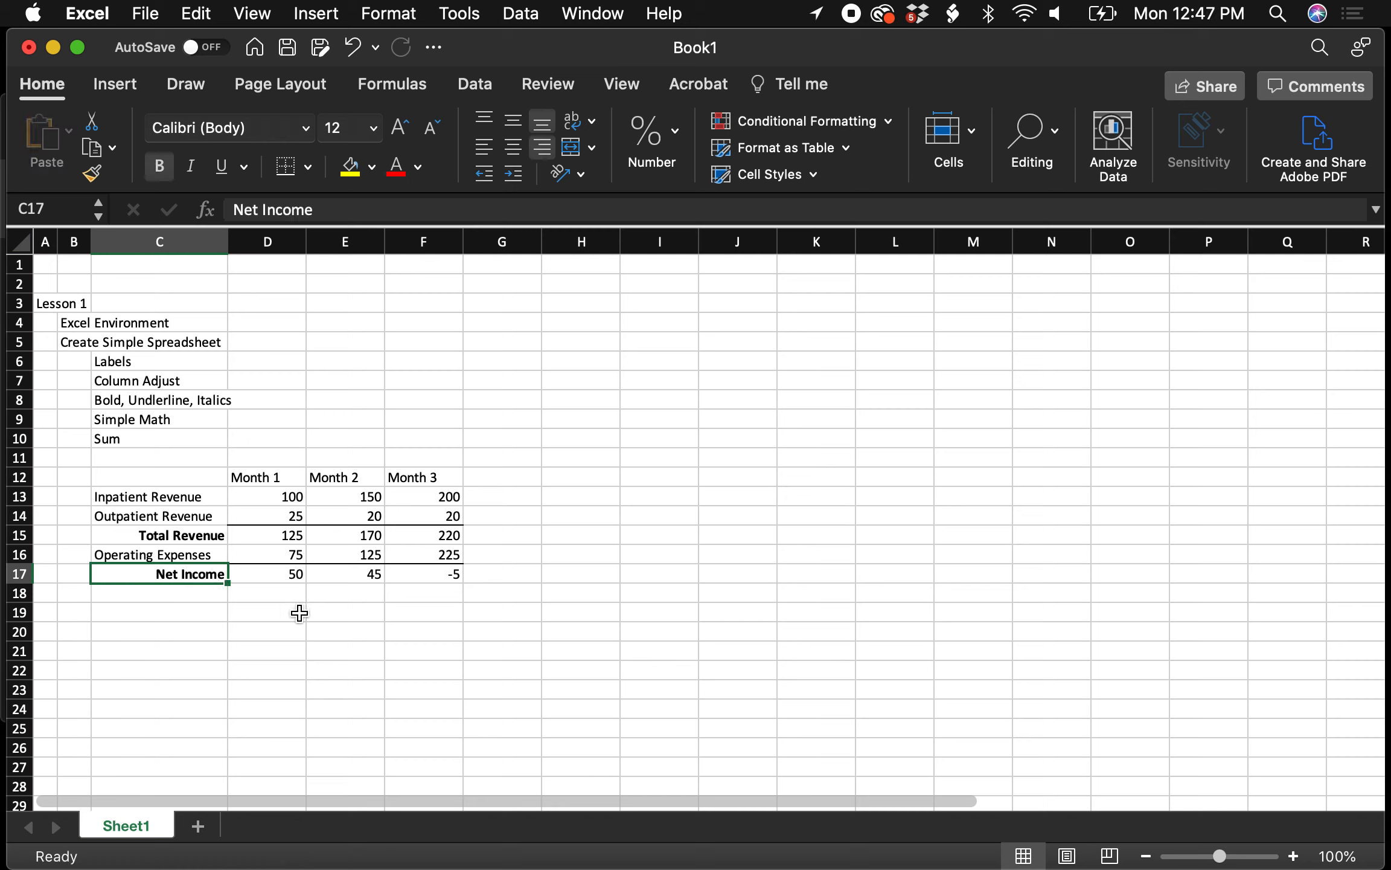
{"action": "left_click", "coordinate": [300, 614]}
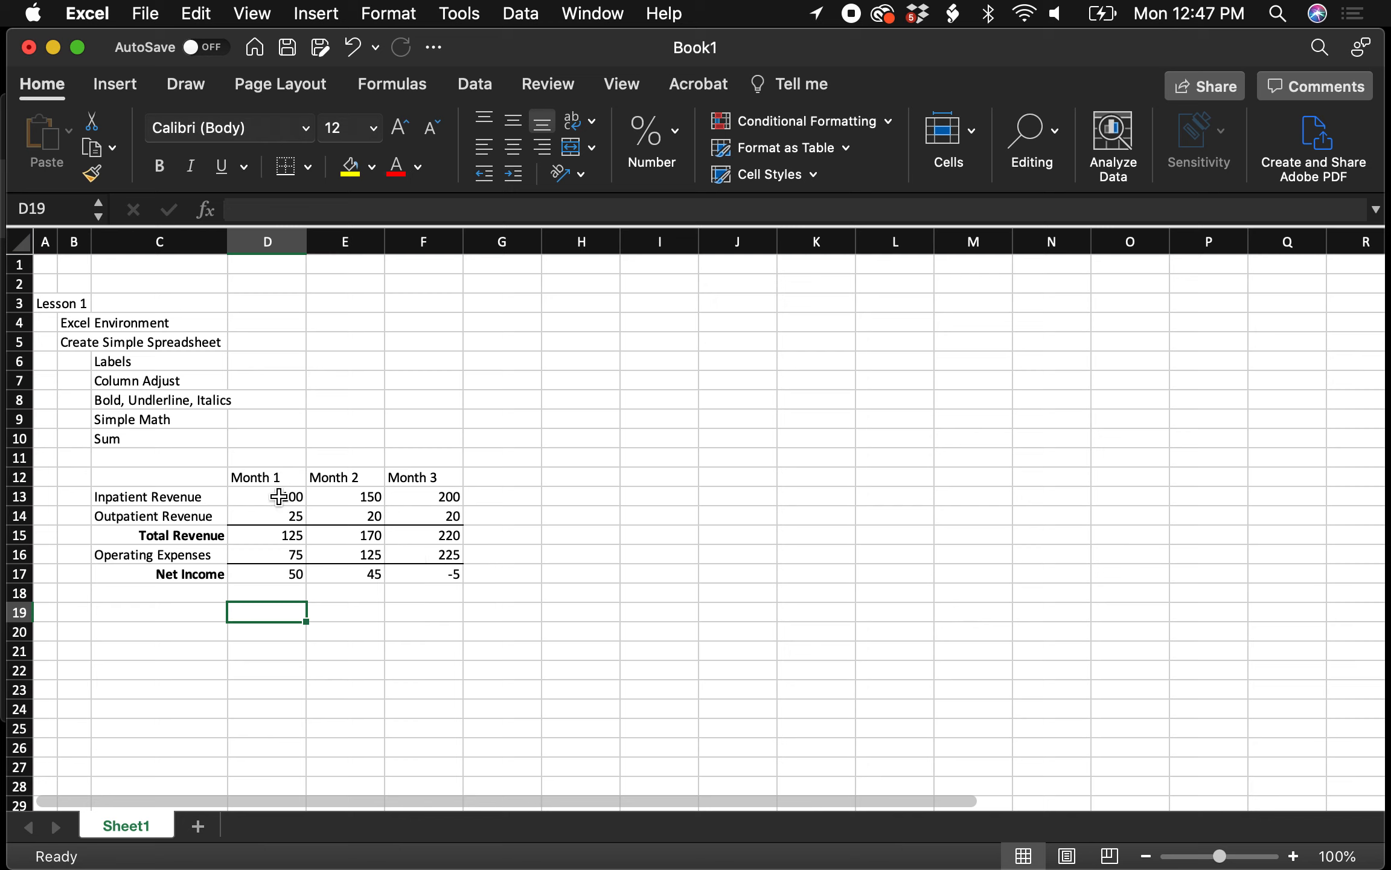
Apply Accounting format to D13:F17, showing $ 100.00 and (5.00), then open More Number Formats
{"action": "left_click_drag", "start_coordinate": [279, 496], "coordinate": [431, 566]}
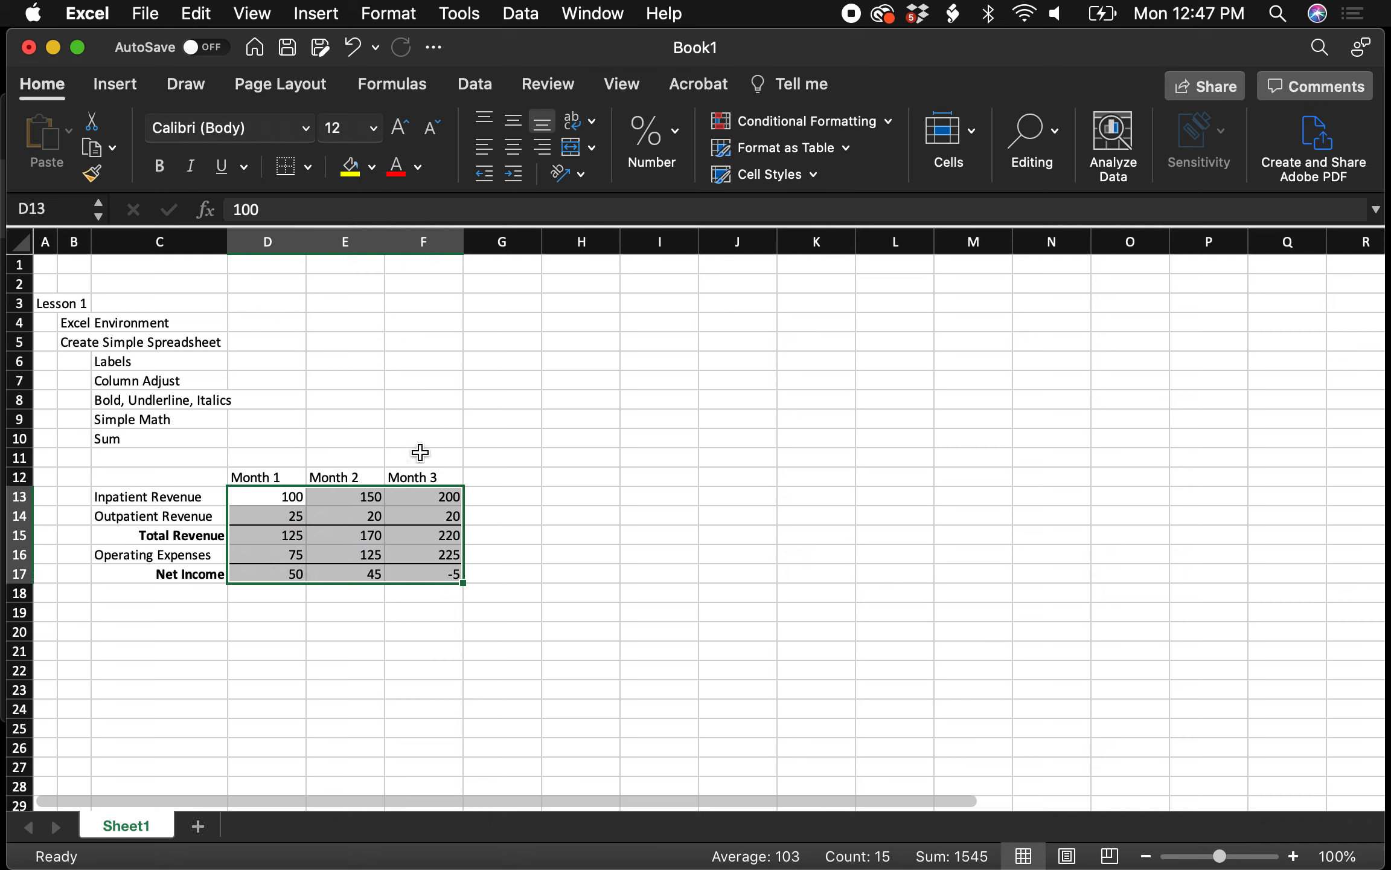
{"action": "left_click", "coordinate": [676, 132]}
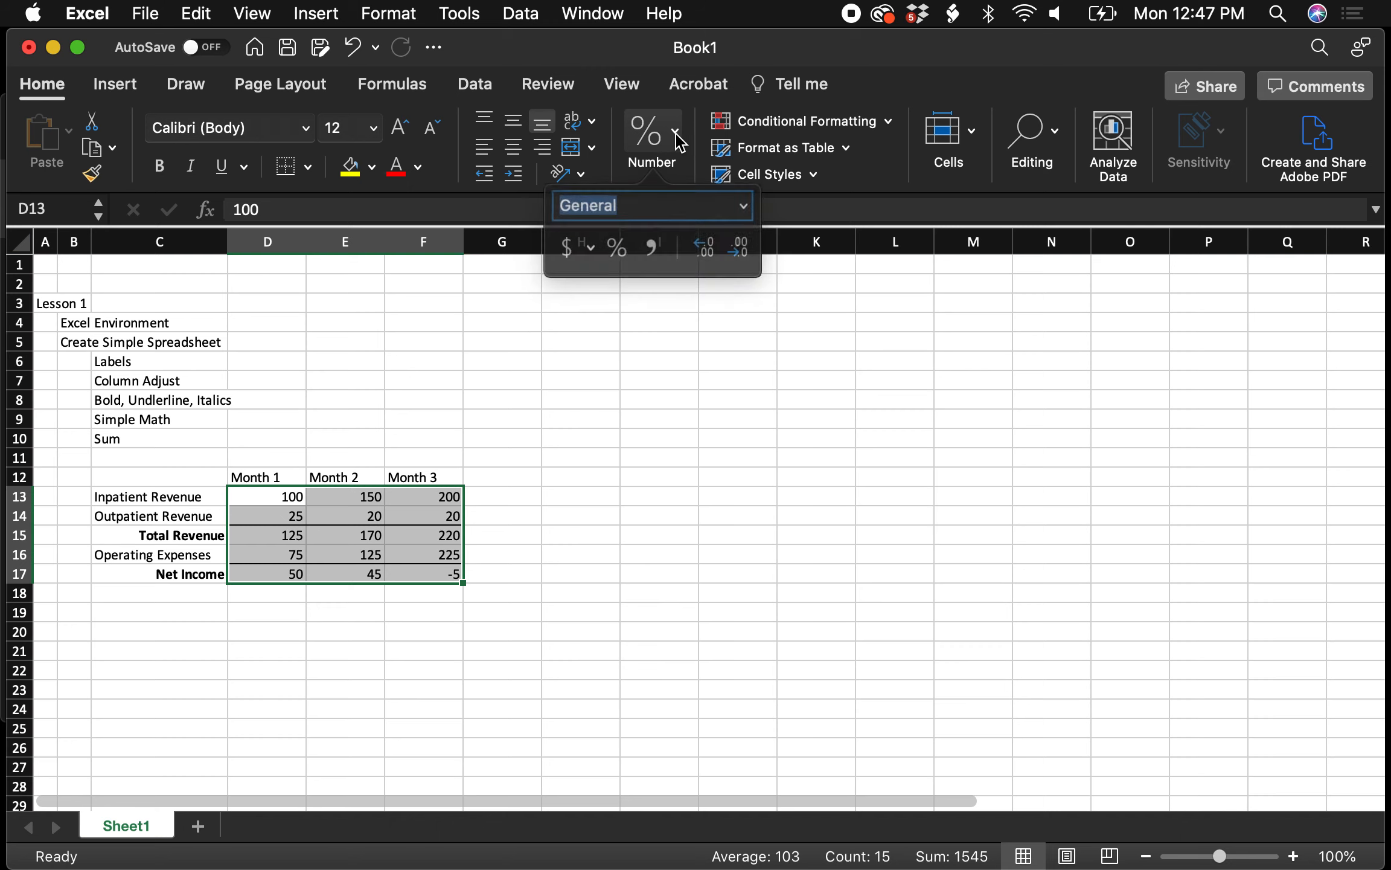
{"action": "left_click", "coordinate": [738, 206]}
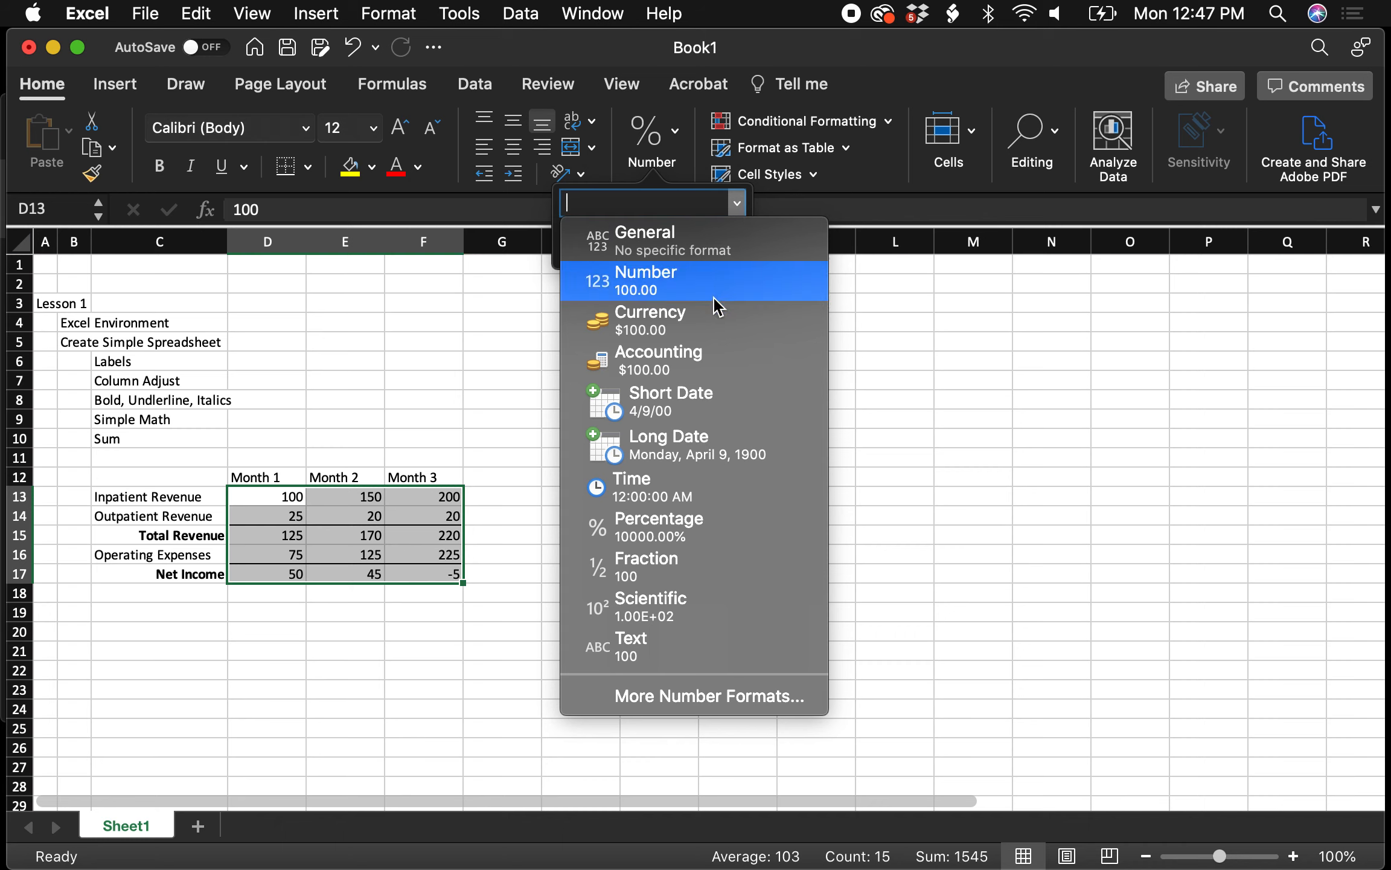
{"action": "left_click", "coordinate": [659, 372]}
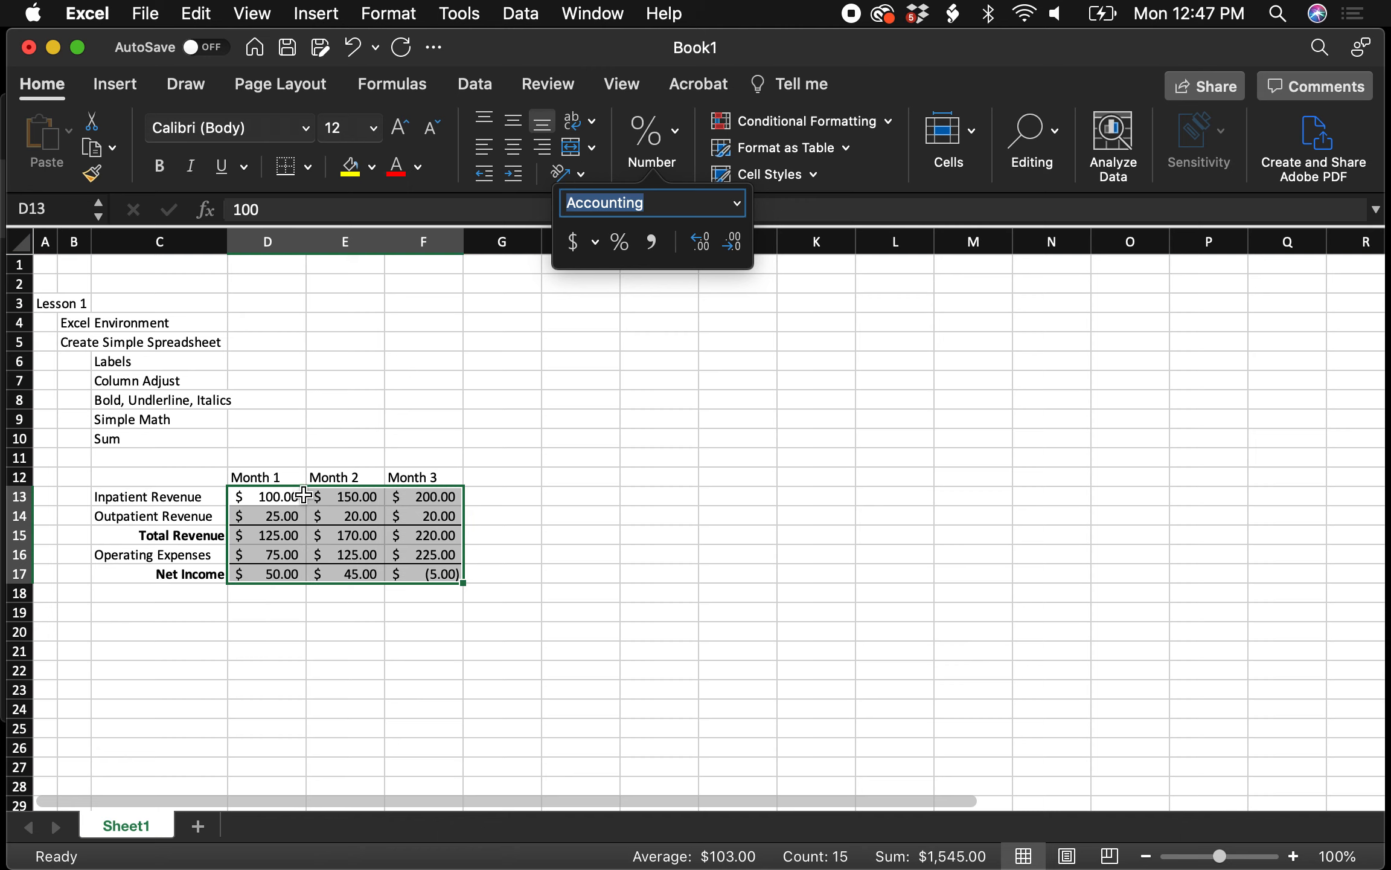
{"action": "left_click", "coordinate": [742, 205]}
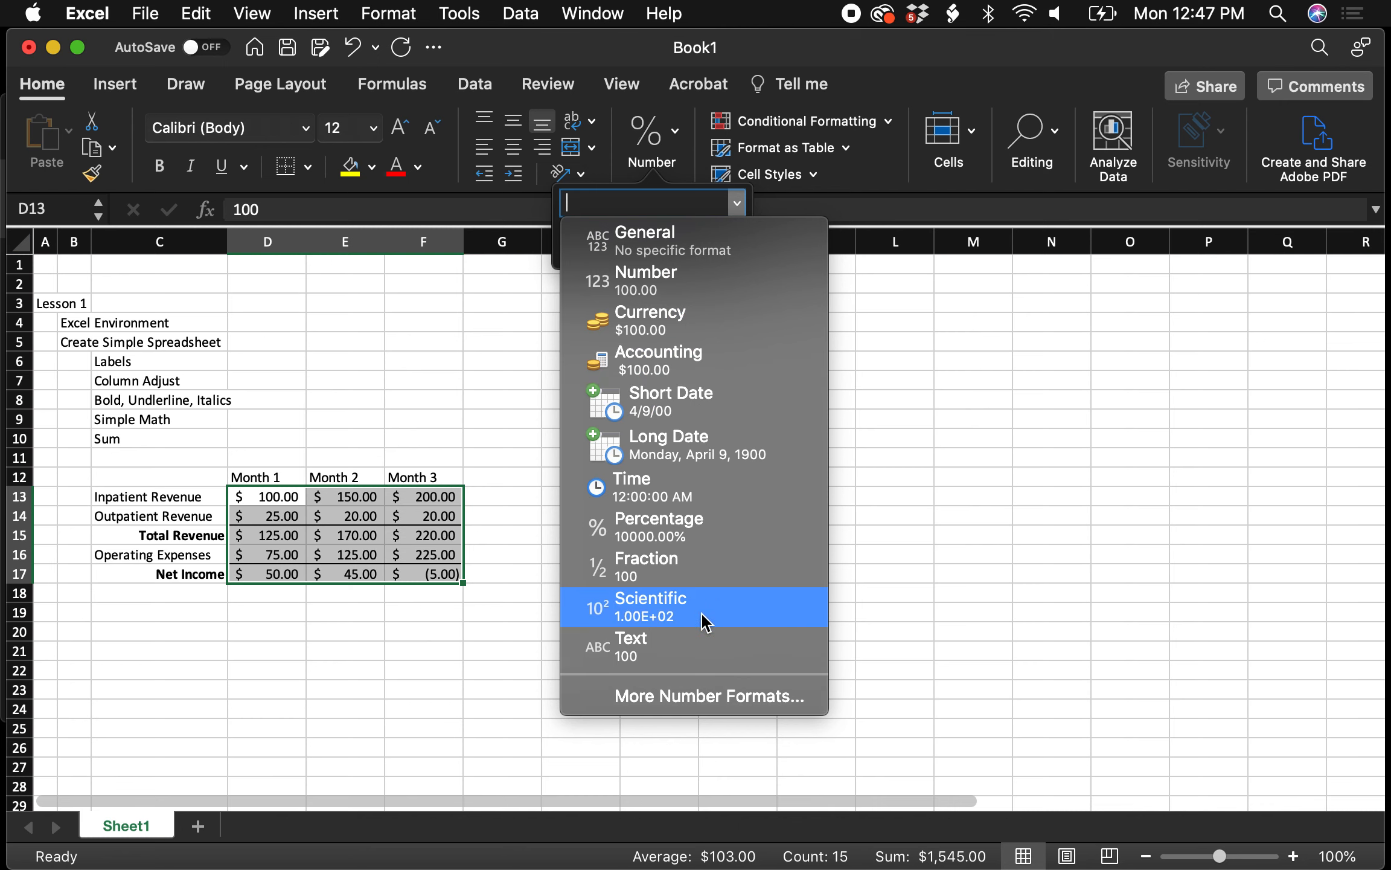
{"action": "left_click", "coordinate": [713, 696]}
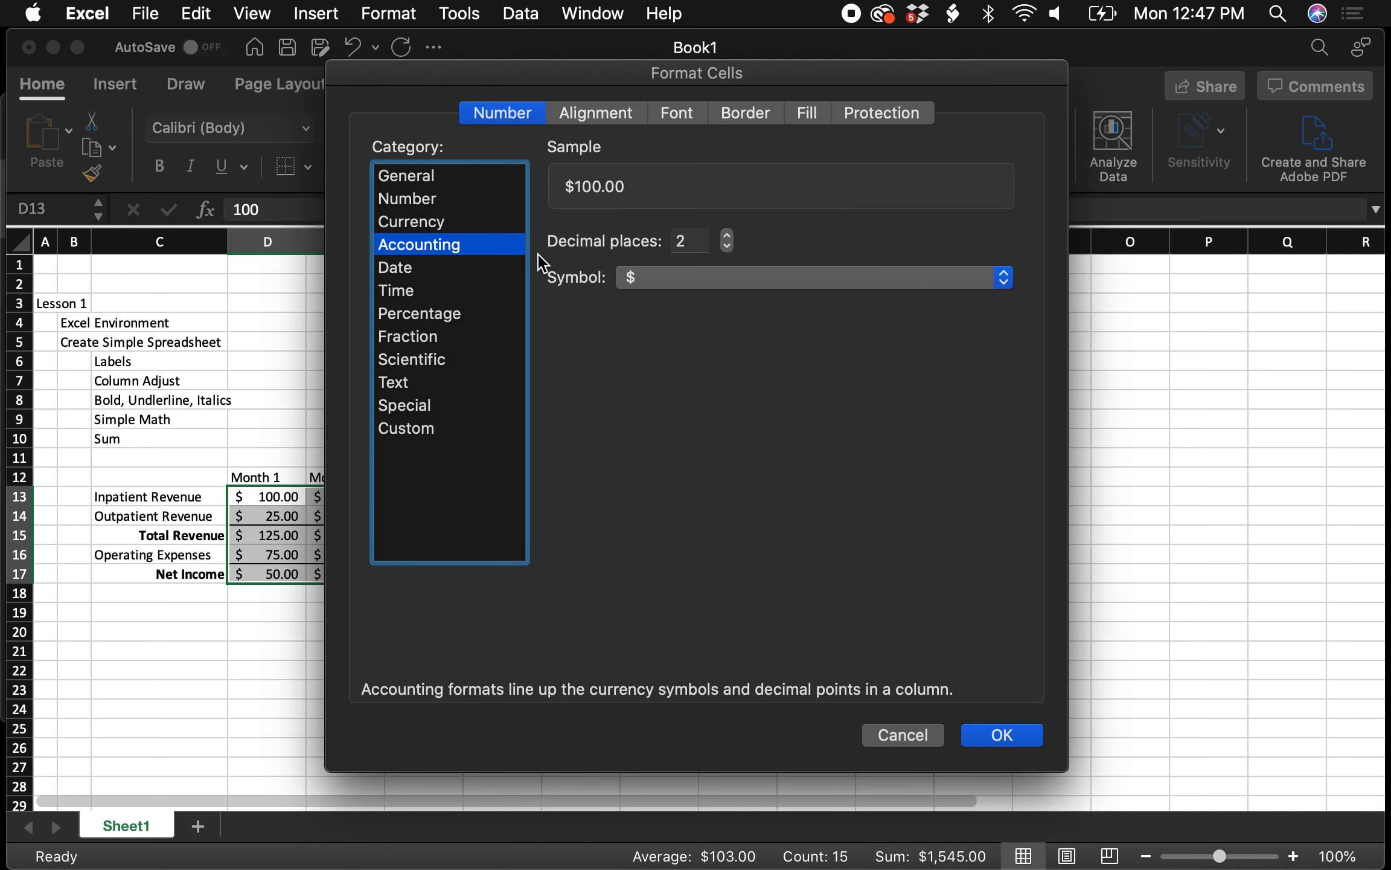
Set the D13:F17 Accounting format to 0 decimal places with Symbol None, showing 100 and (5)
{"action": "left_click", "coordinate": [729, 246]}
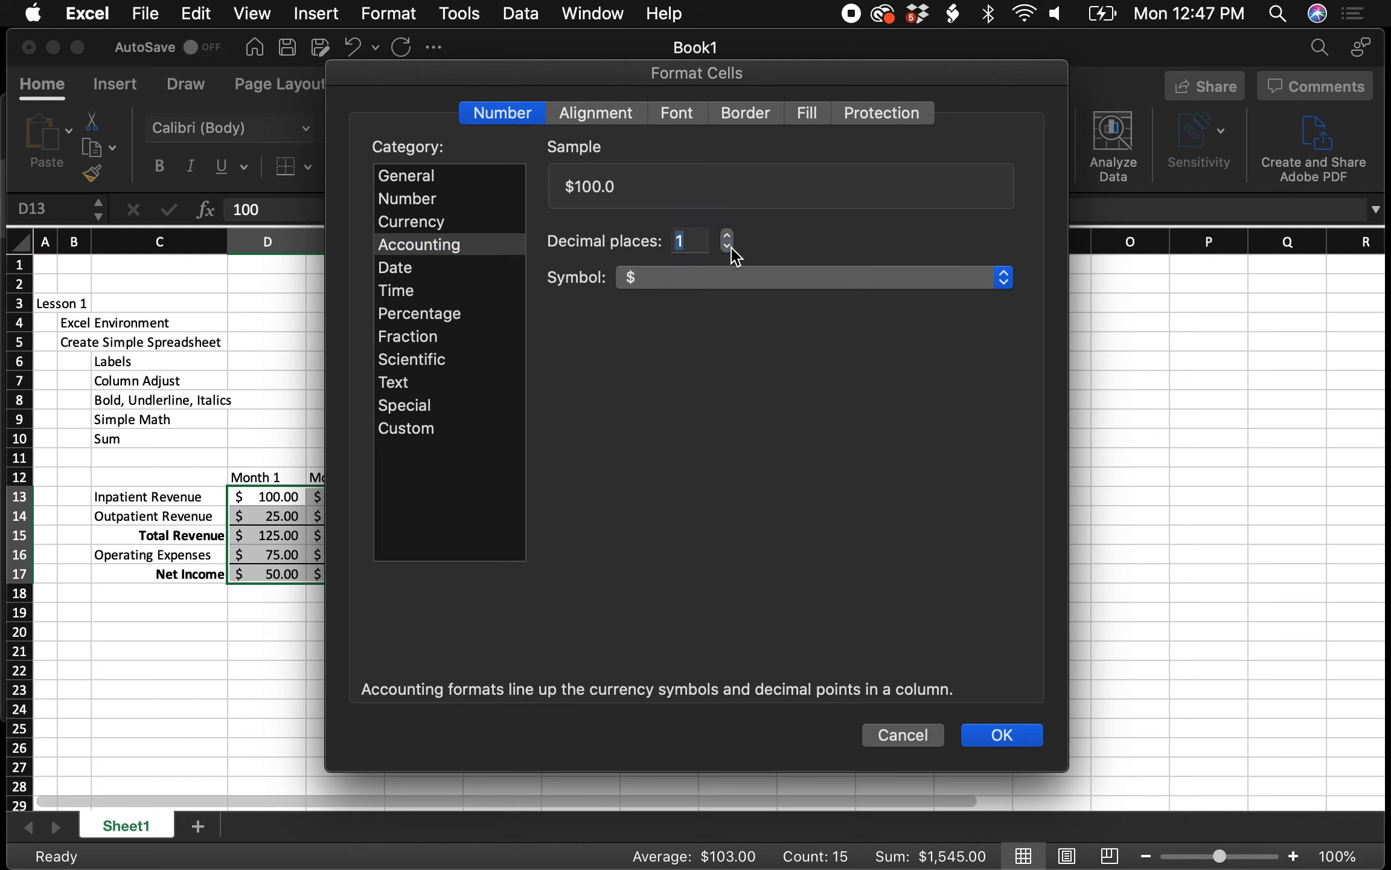
{"action": "left_click", "coordinate": [730, 246]}
{"action": "left_click", "coordinate": [837, 278]}
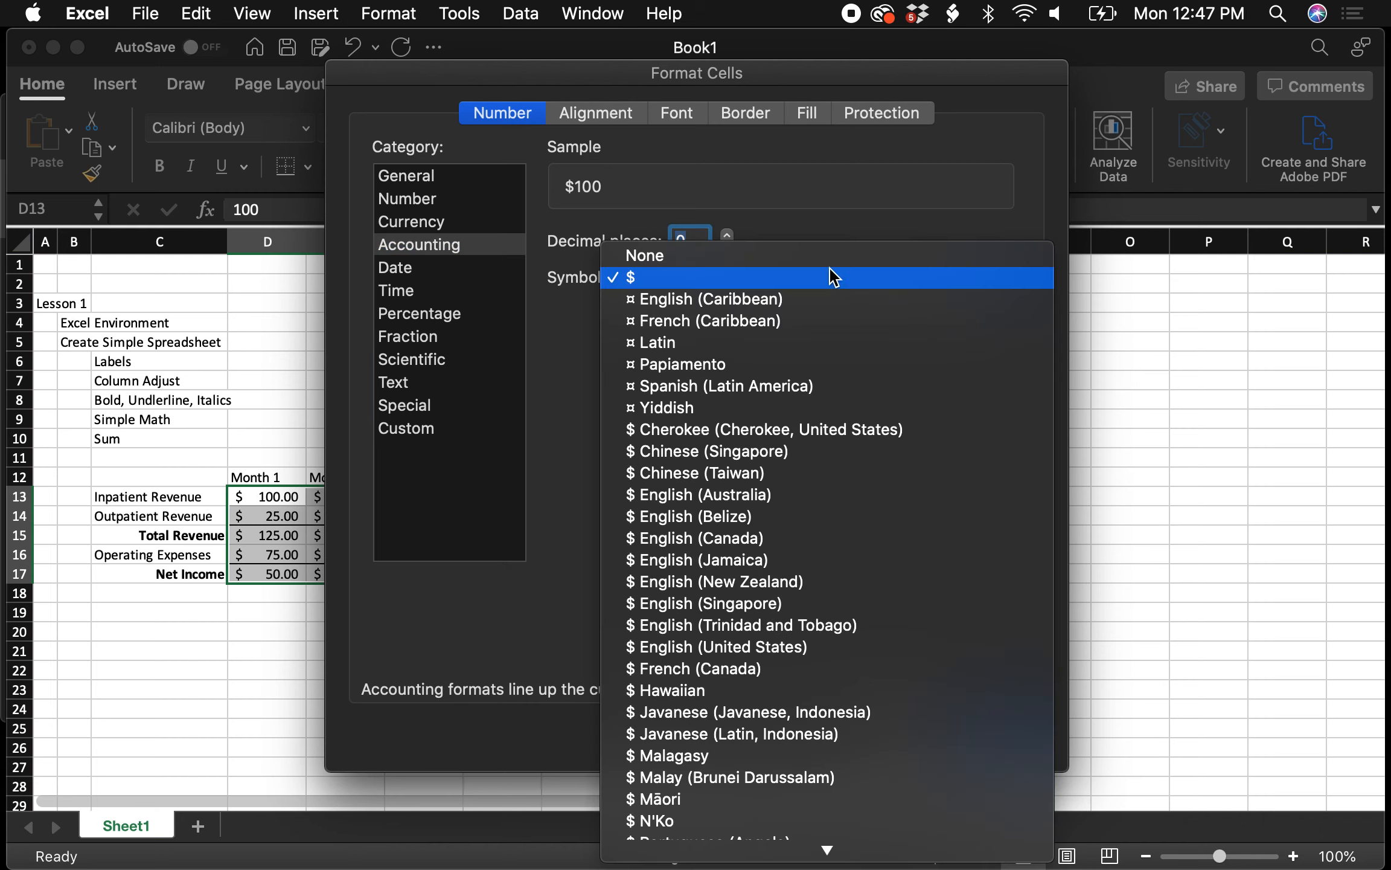
{"action": "left_click", "coordinate": [826, 254]}
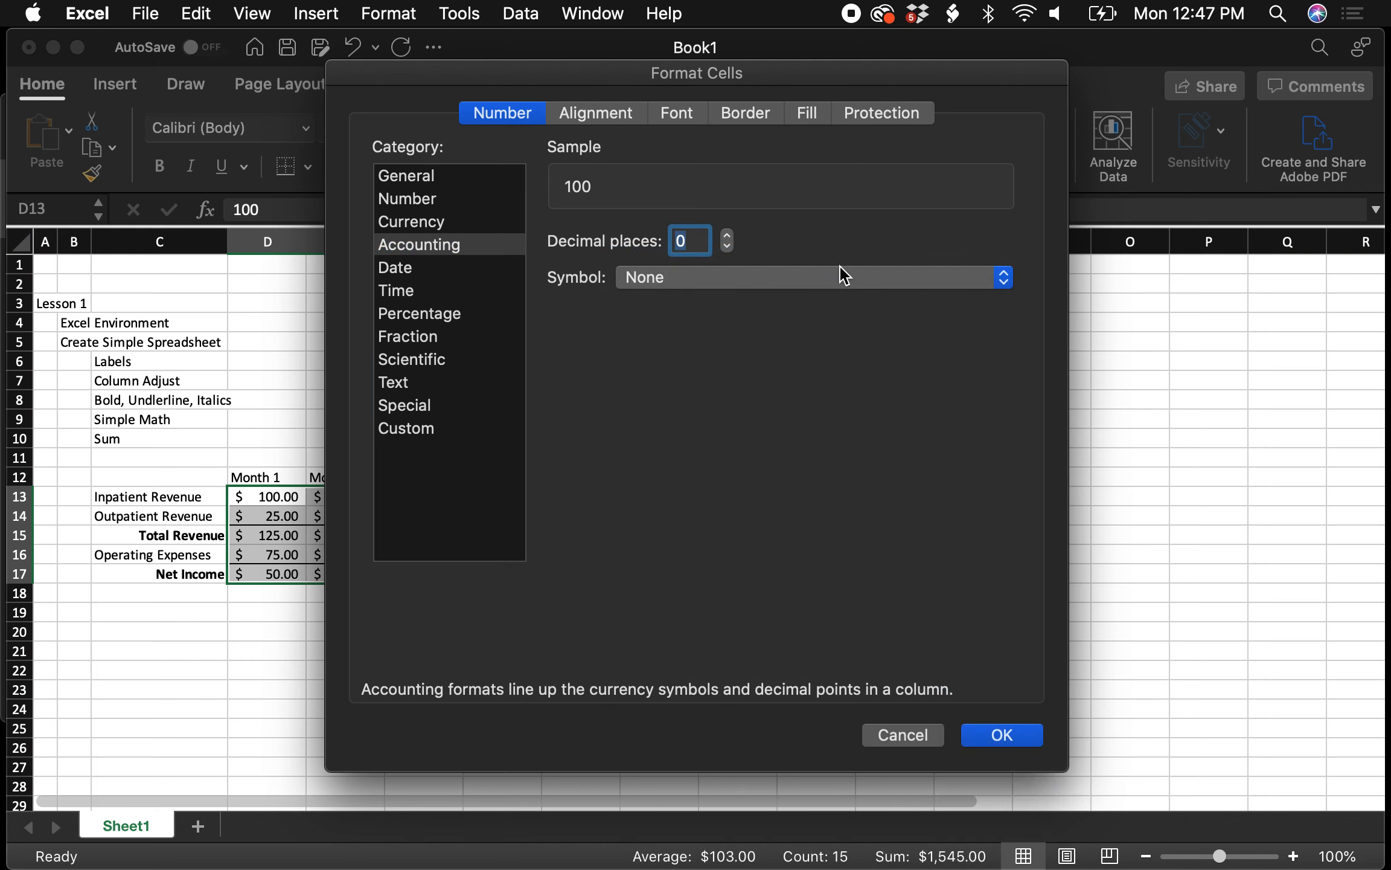
{"action": "left_click", "coordinate": [986, 734]}
{"action": "left_click", "coordinate": [640, 550]}
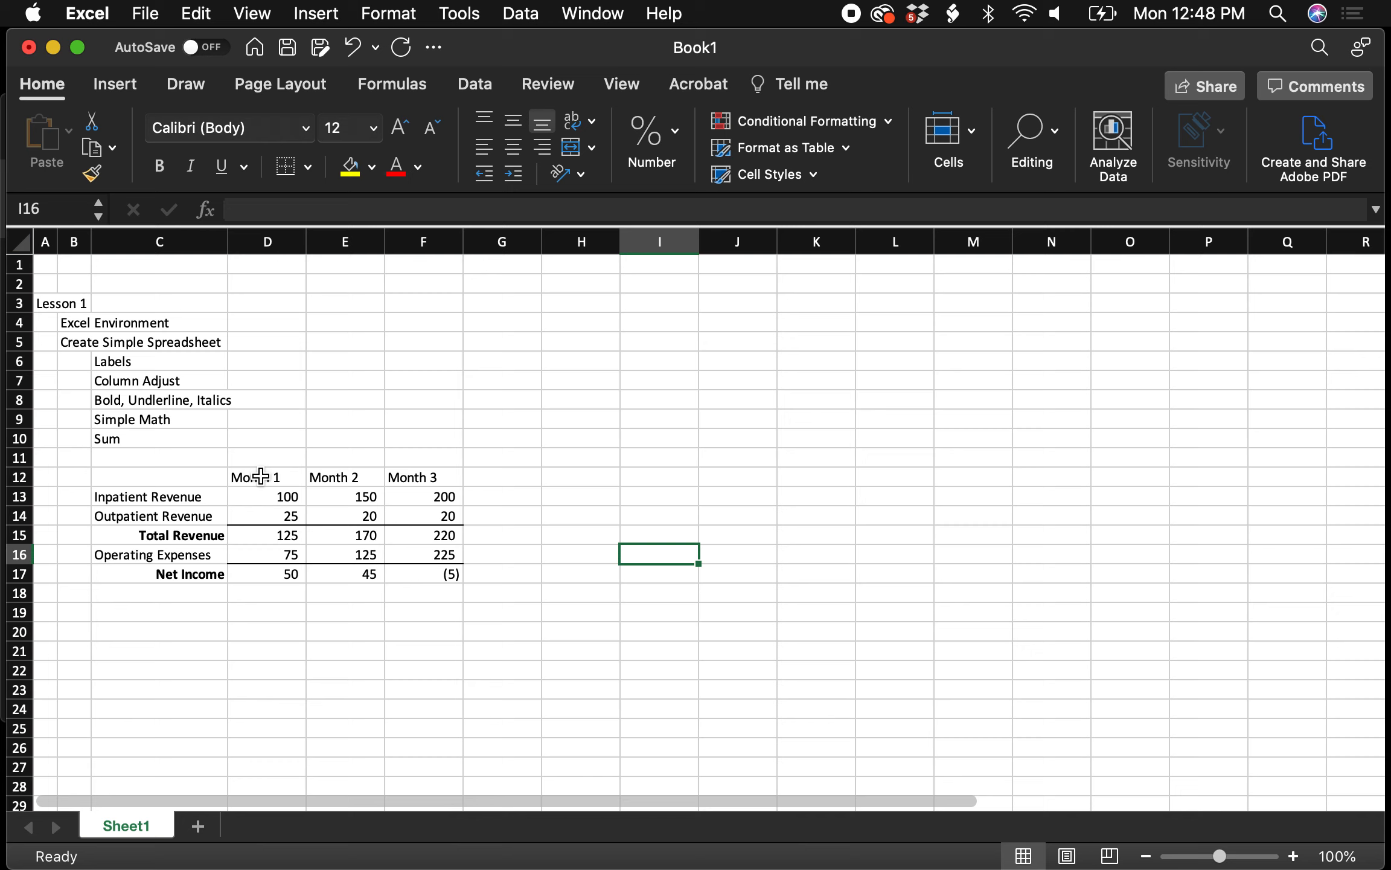
Centre, bold and light-grey shade the Month 1–3 headings in D12:F12
{"action": "left_click_drag", "start_coordinate": [261, 476], "coordinate": [415, 467]}
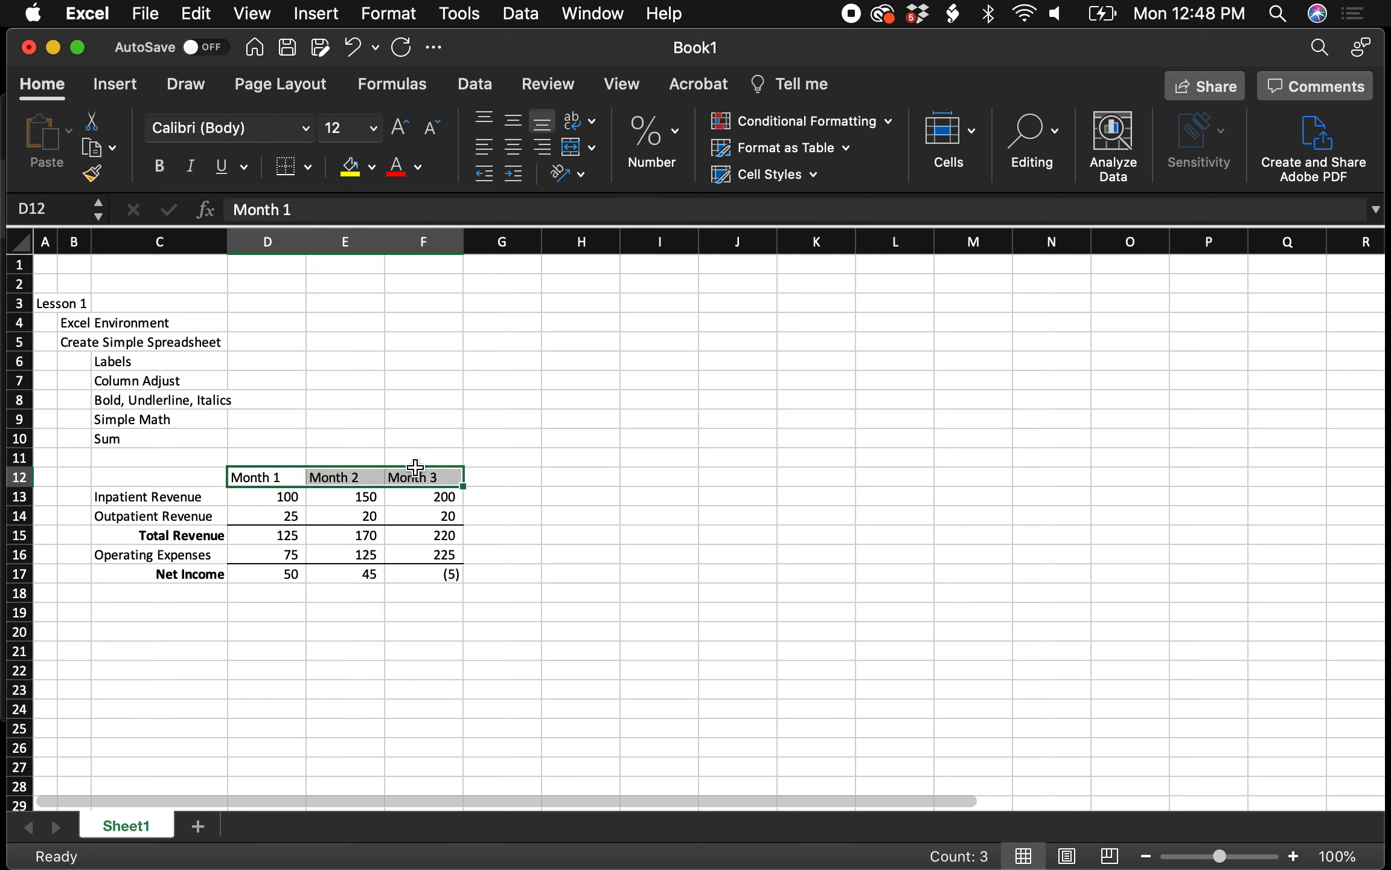
{"action": "left_click", "coordinate": [516, 150]}
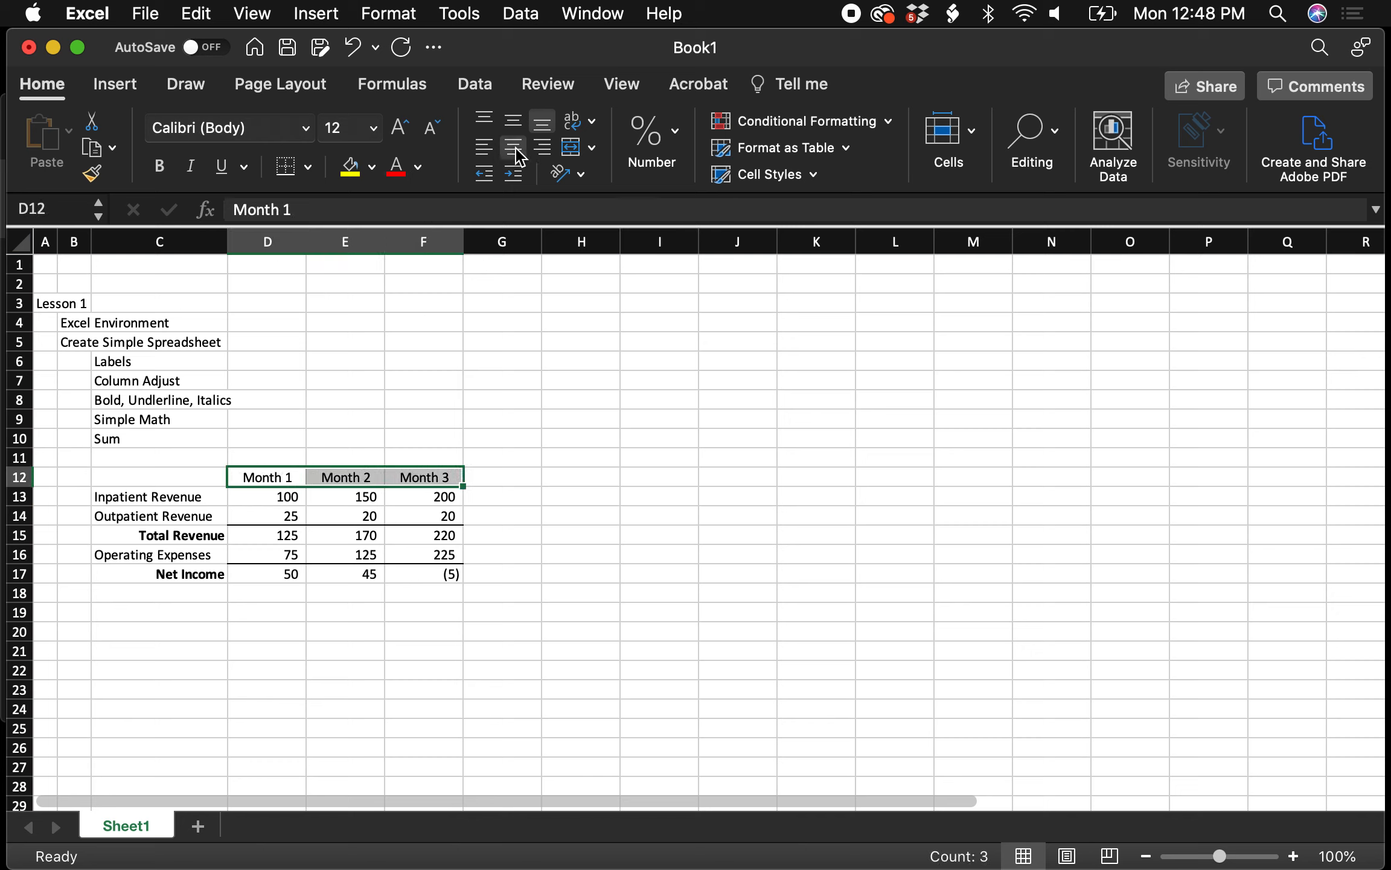
{"action": "left_click", "coordinate": [163, 169]}
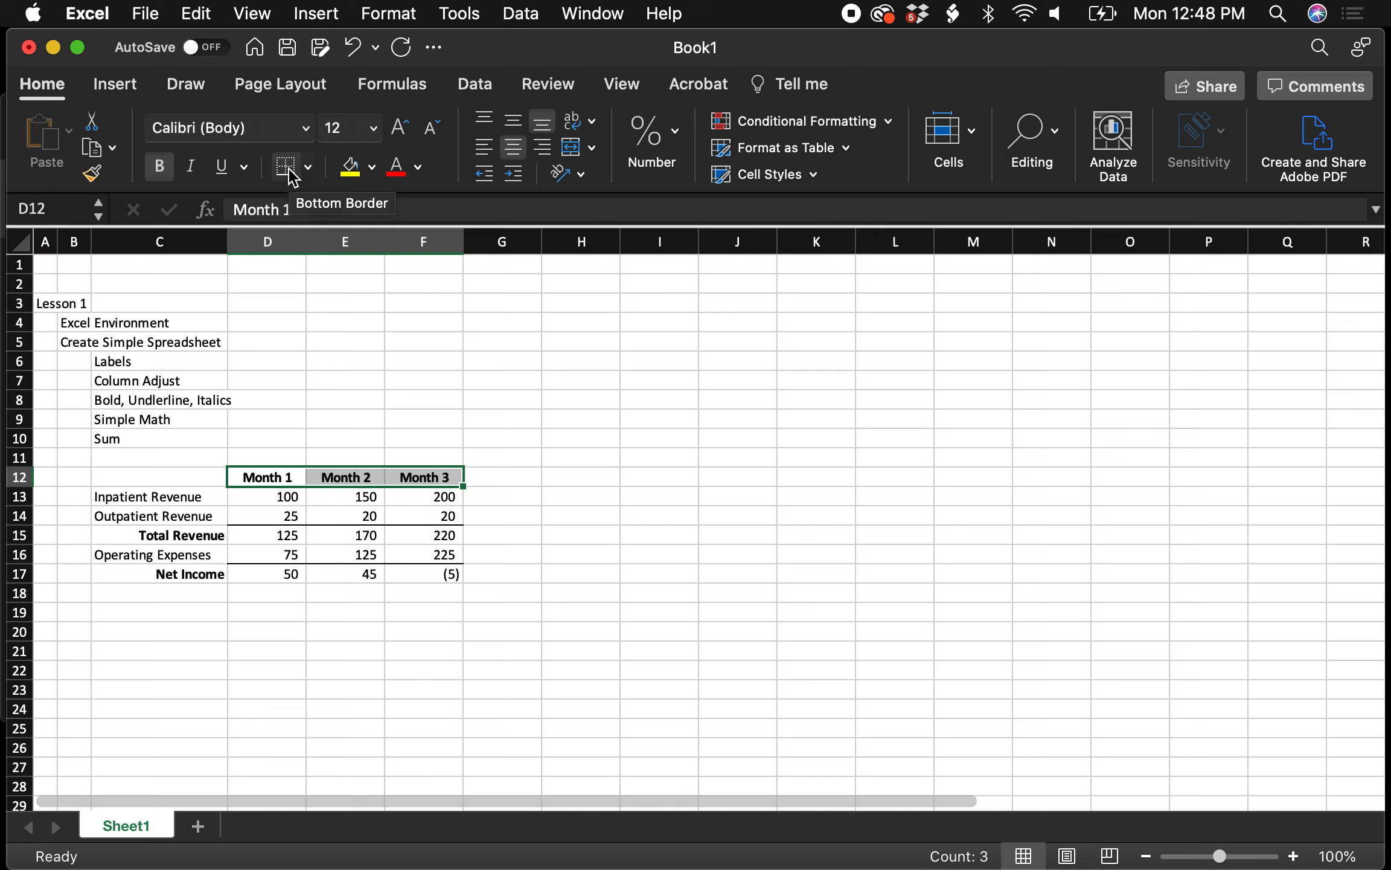
{"action": "left_click", "coordinate": [372, 169]}
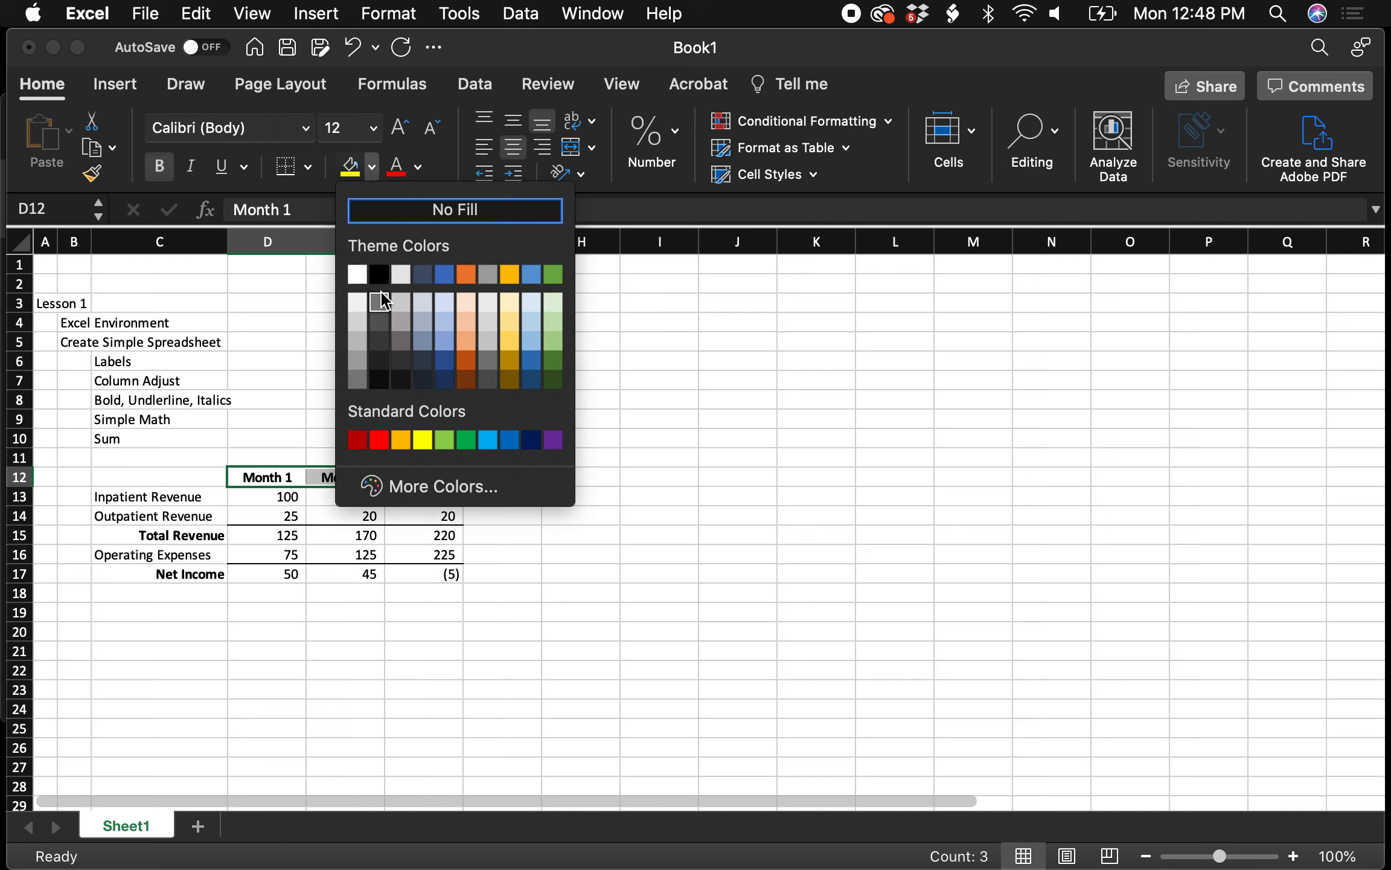
{"action": "left_click", "coordinate": [358, 322]}
{"action": "left_click", "coordinate": [556, 438]}
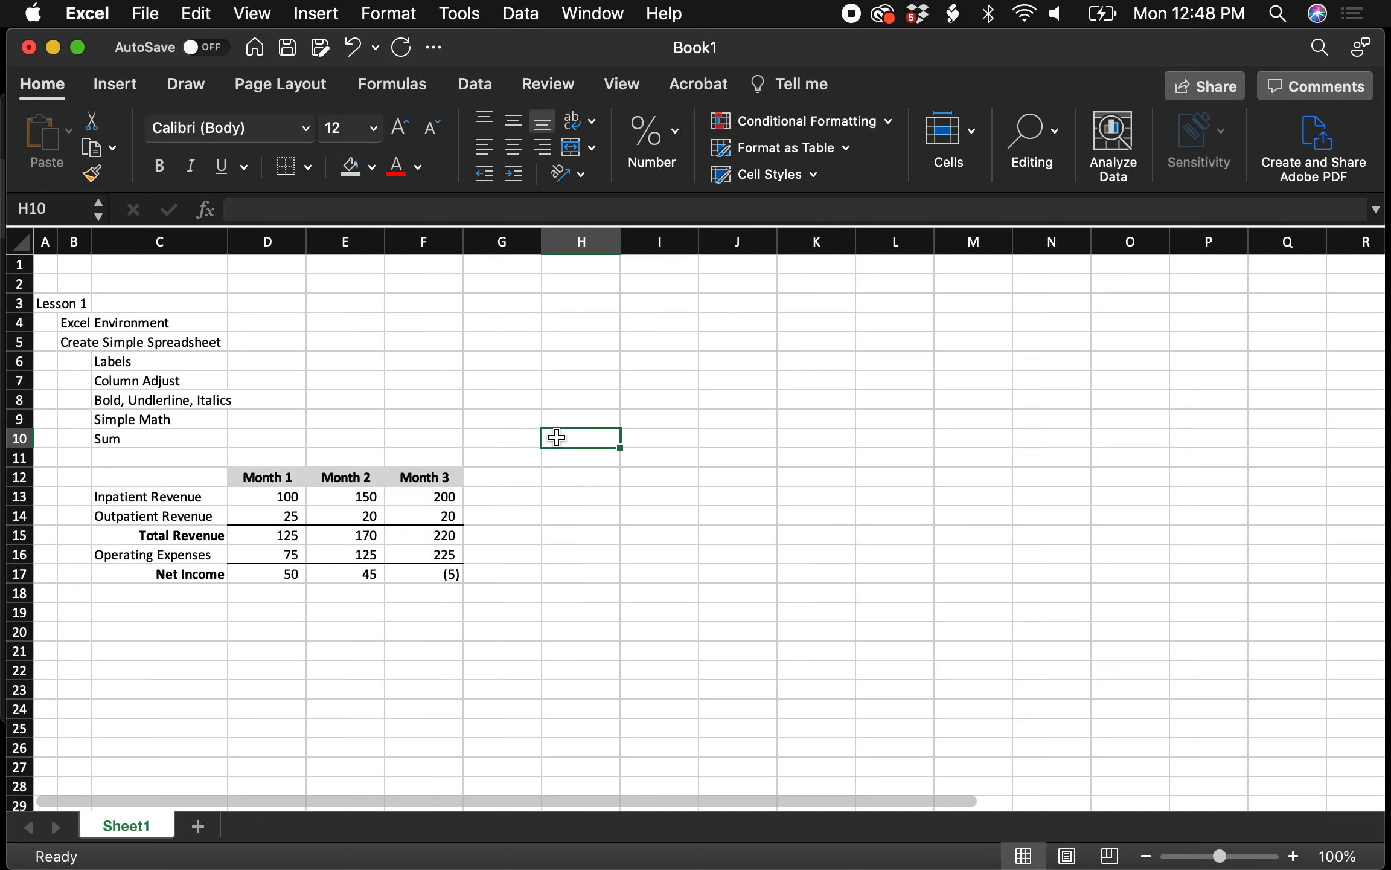